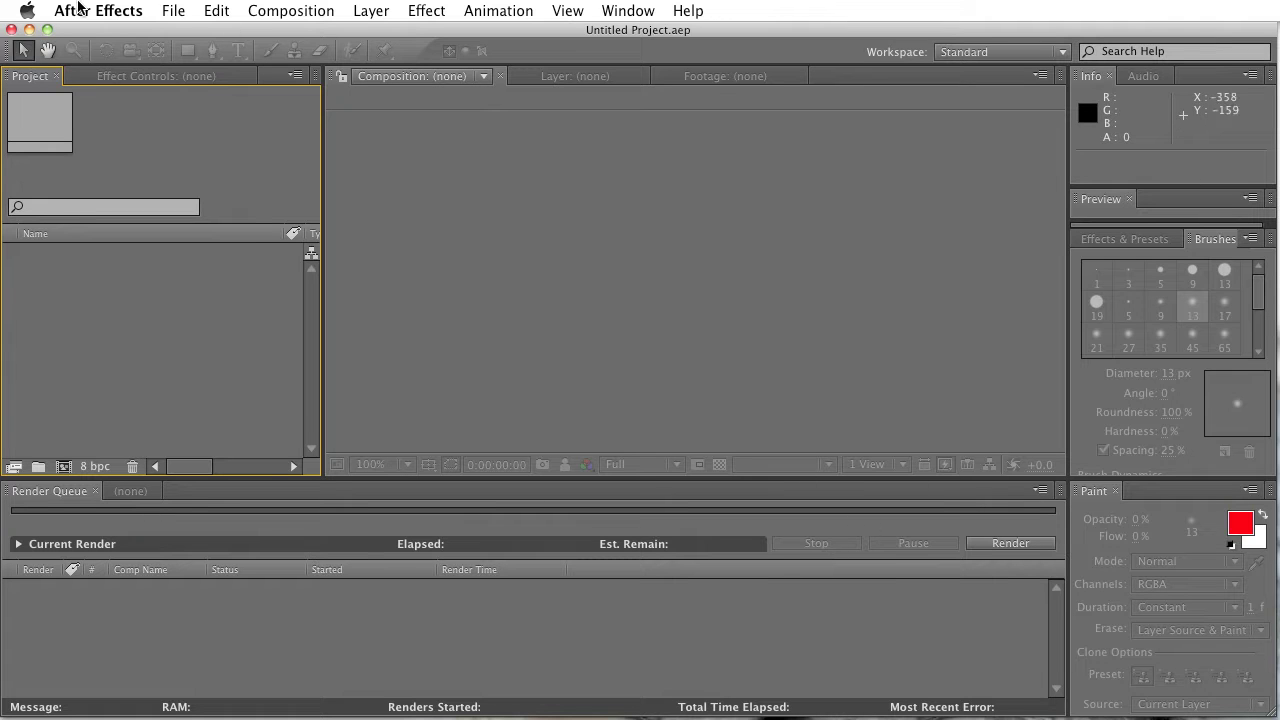
Step: Create a new composition named KeyframingTutorial with a duration of 0;00;01;00
left_click(300, 5)
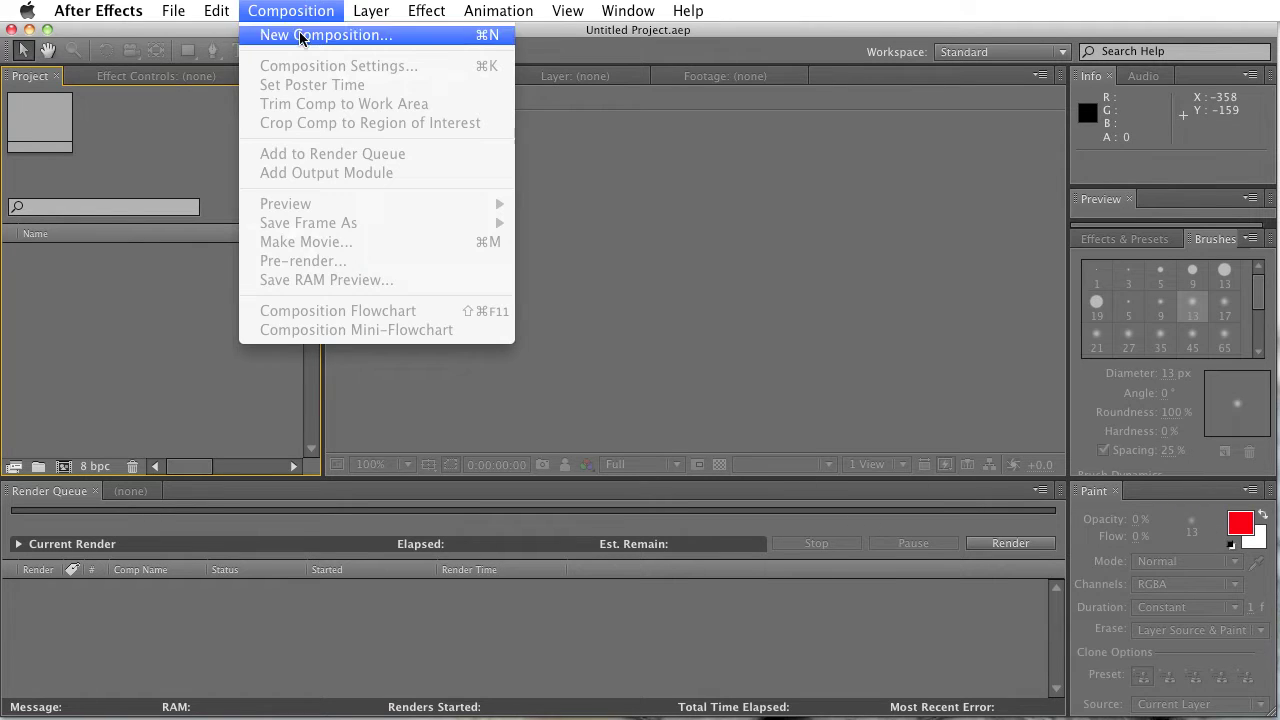
left_click(300, 35)
left_click_drag(745, 318, 434, 176)
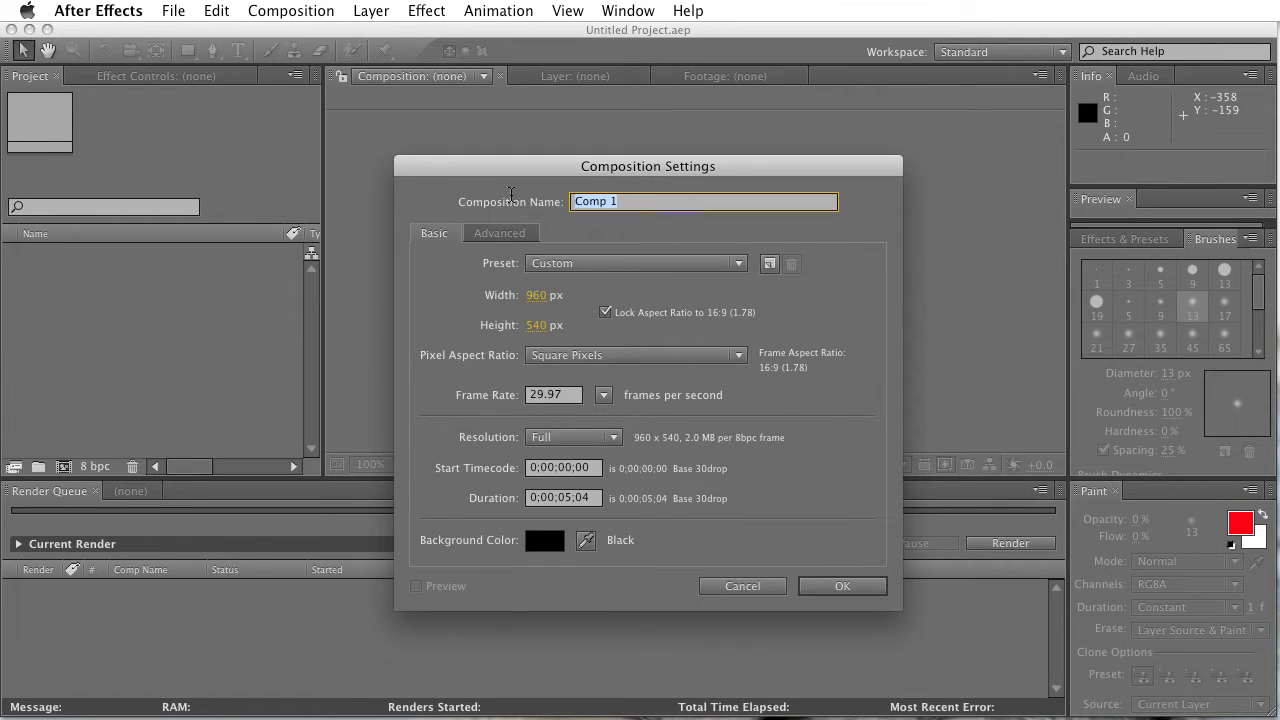
type("KeyframingTutorial")
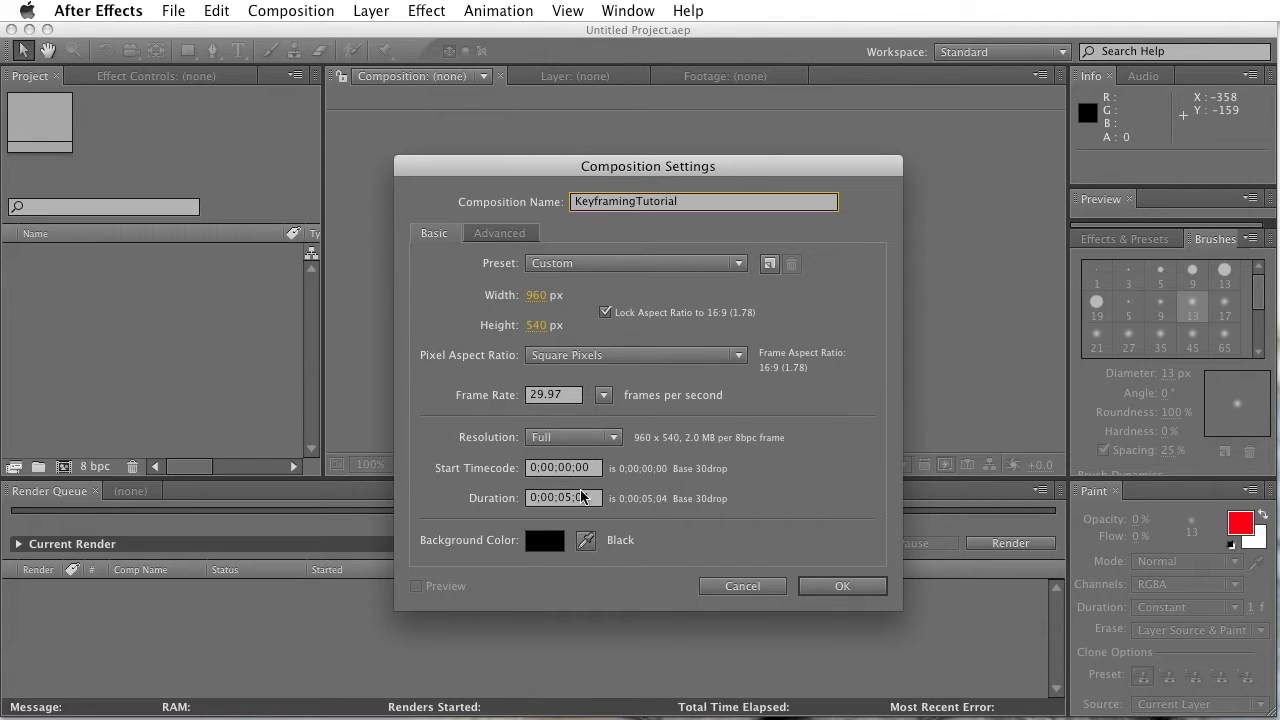
left_click(568, 502)
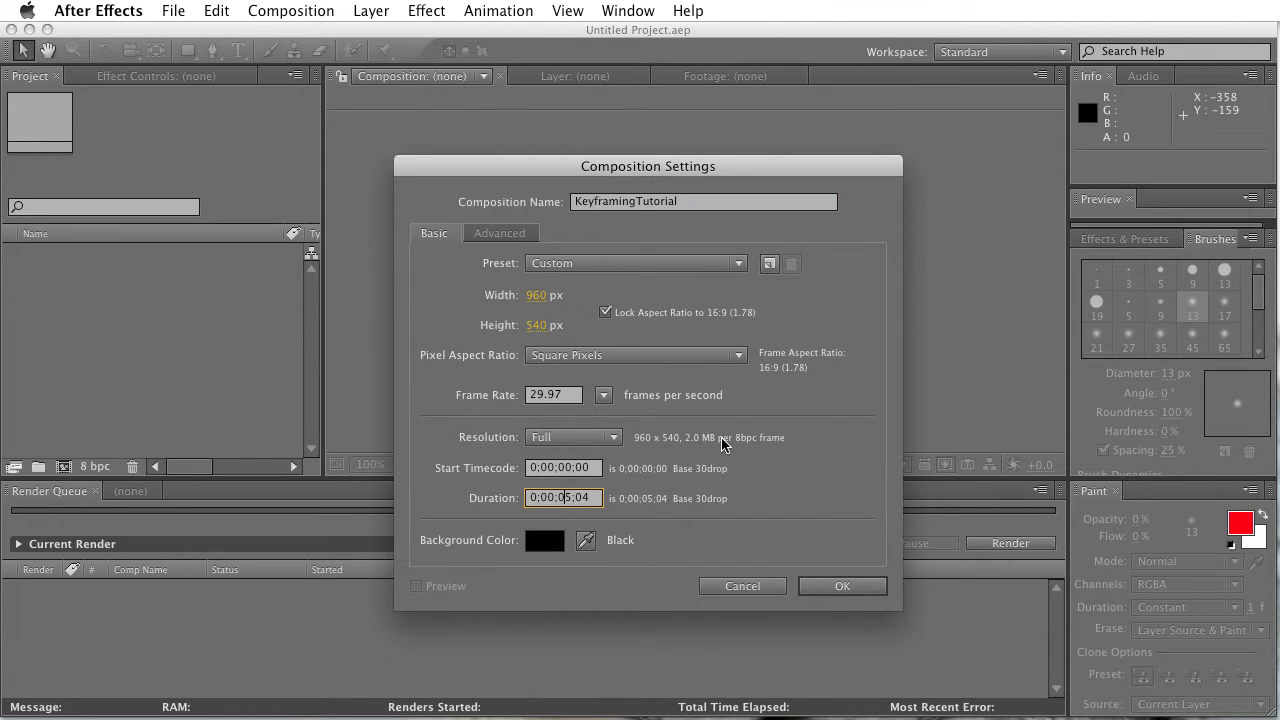
key("BackSpace")
type("1")
key("BackSpace")
type("0")
left_click(830, 585)
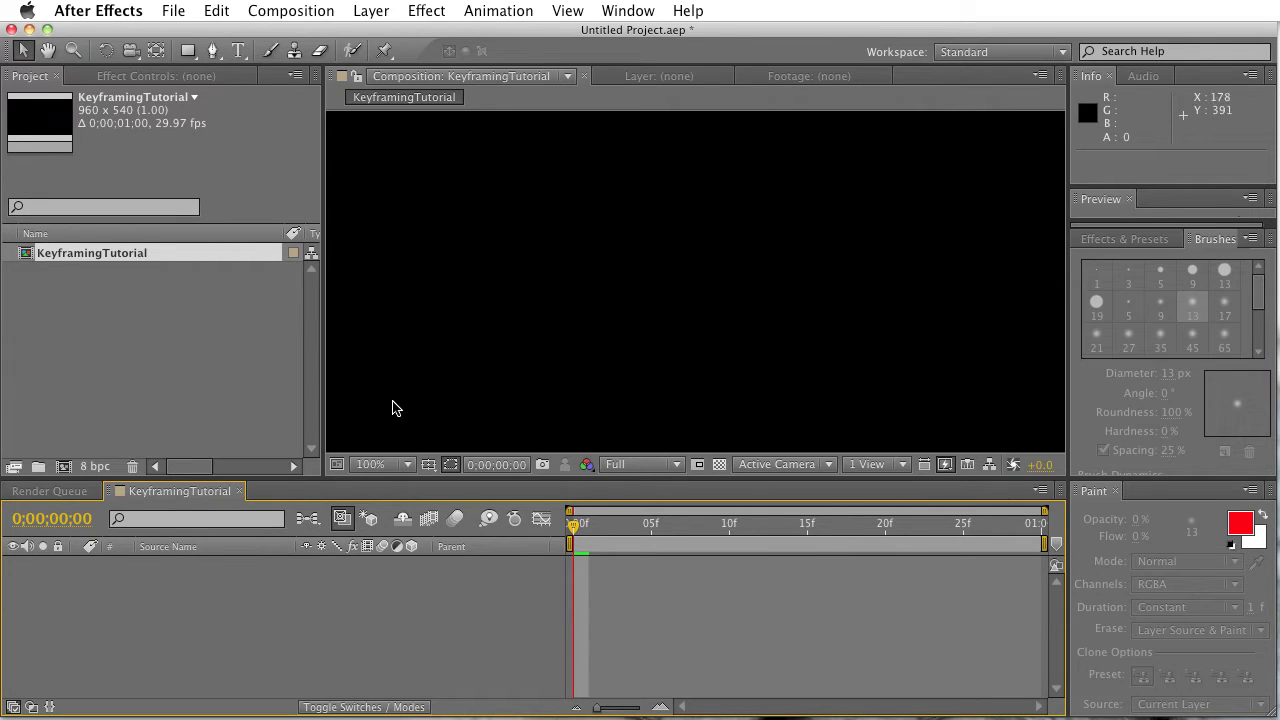
Step: Add a text layer reading "Tutorial" and move it near the centre of the frame, at about 466, 287
left_click(109, 255)
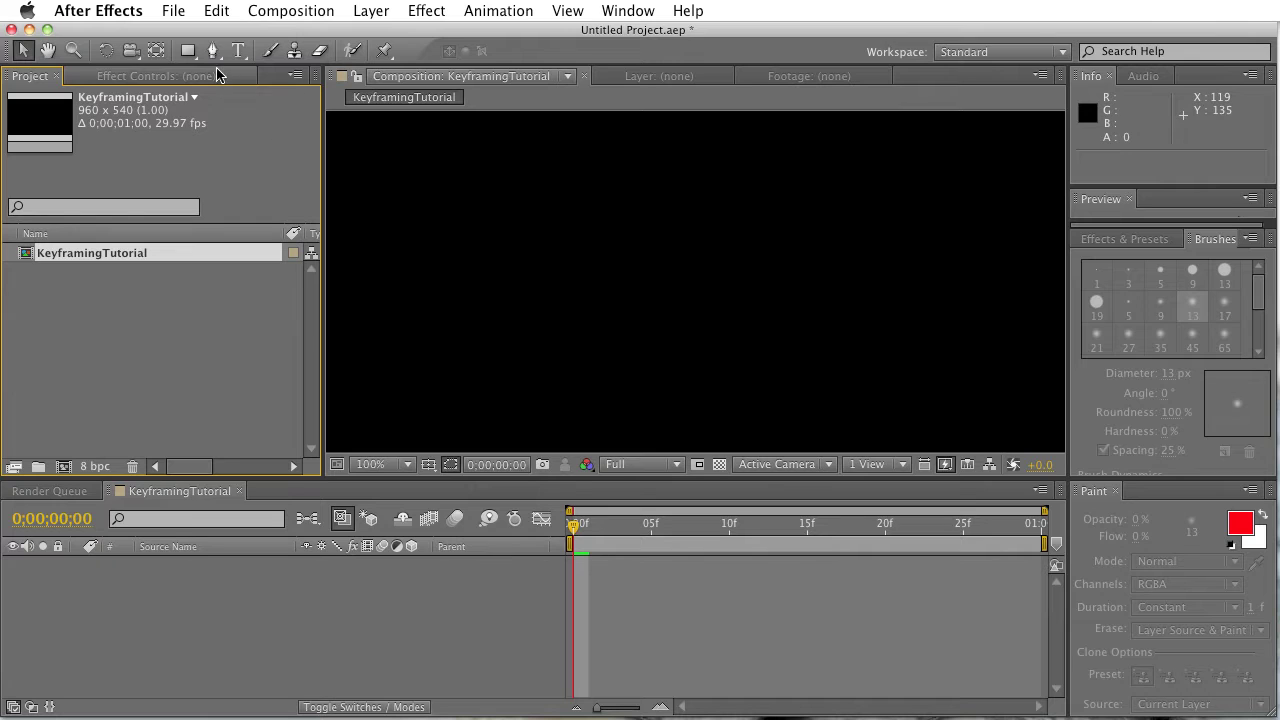
left_click(237, 51)
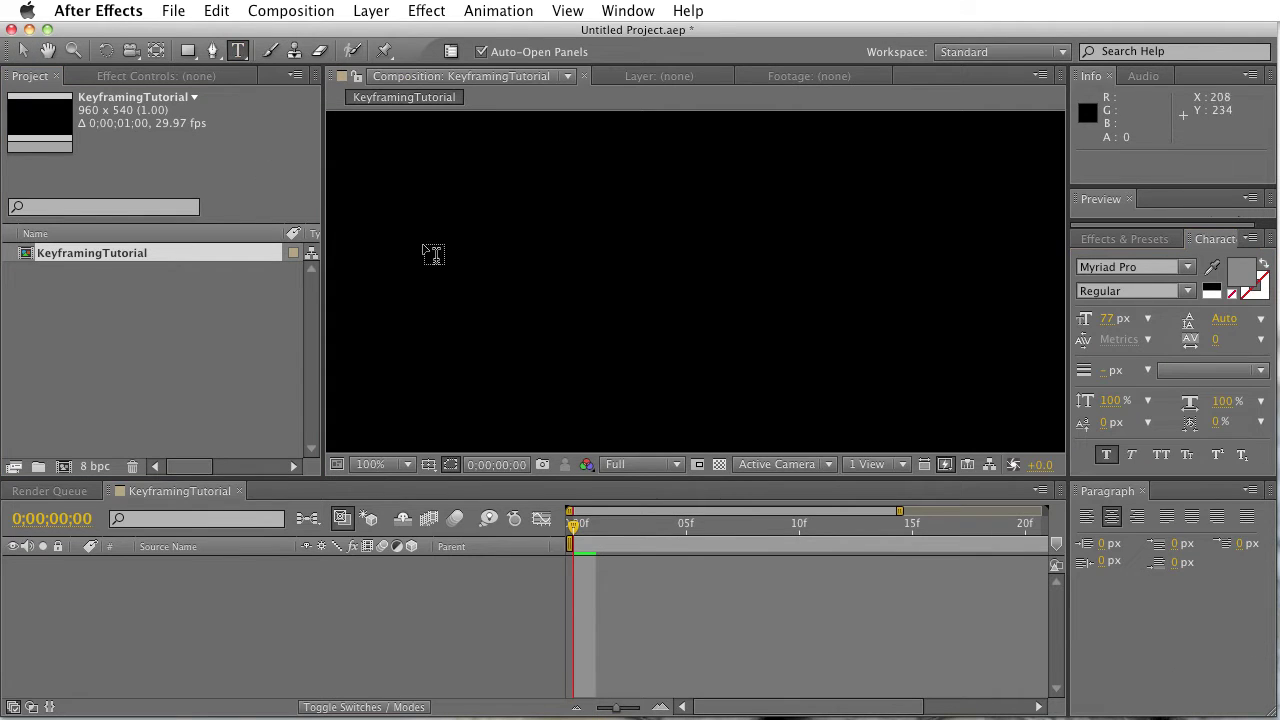
left_click(484, 260)
left_click(476, 258)
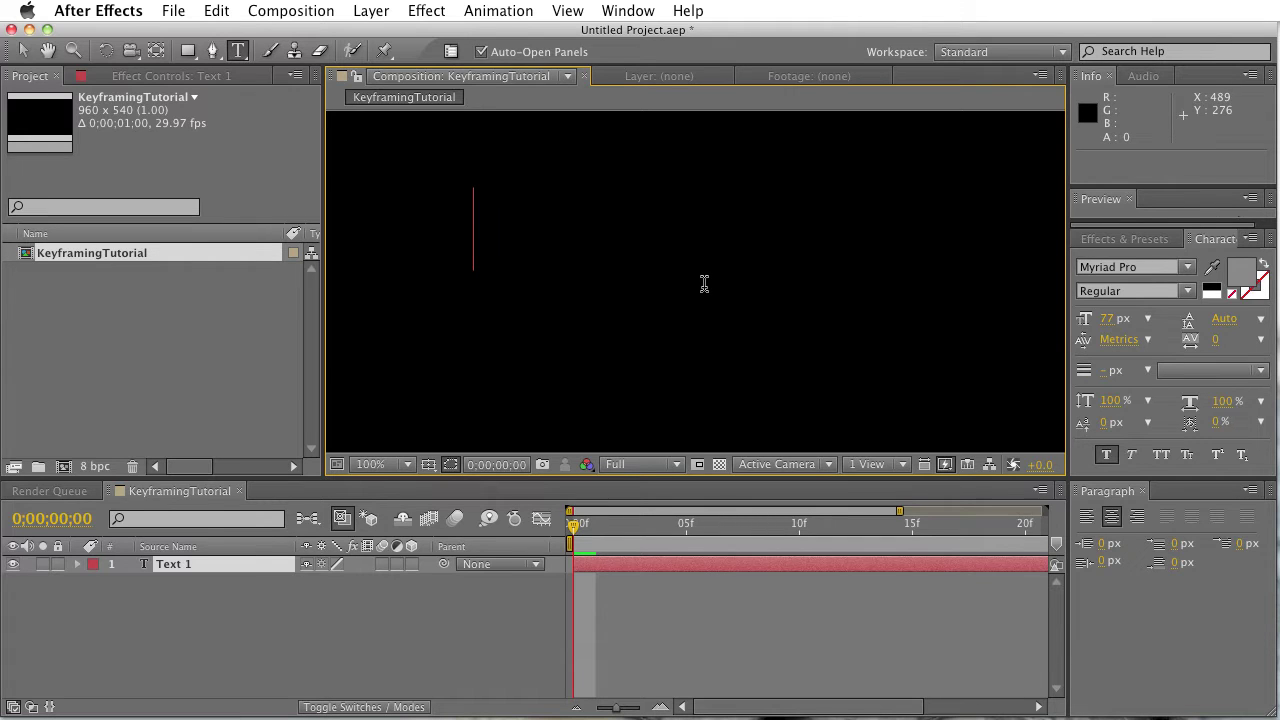
type("Tutorial")
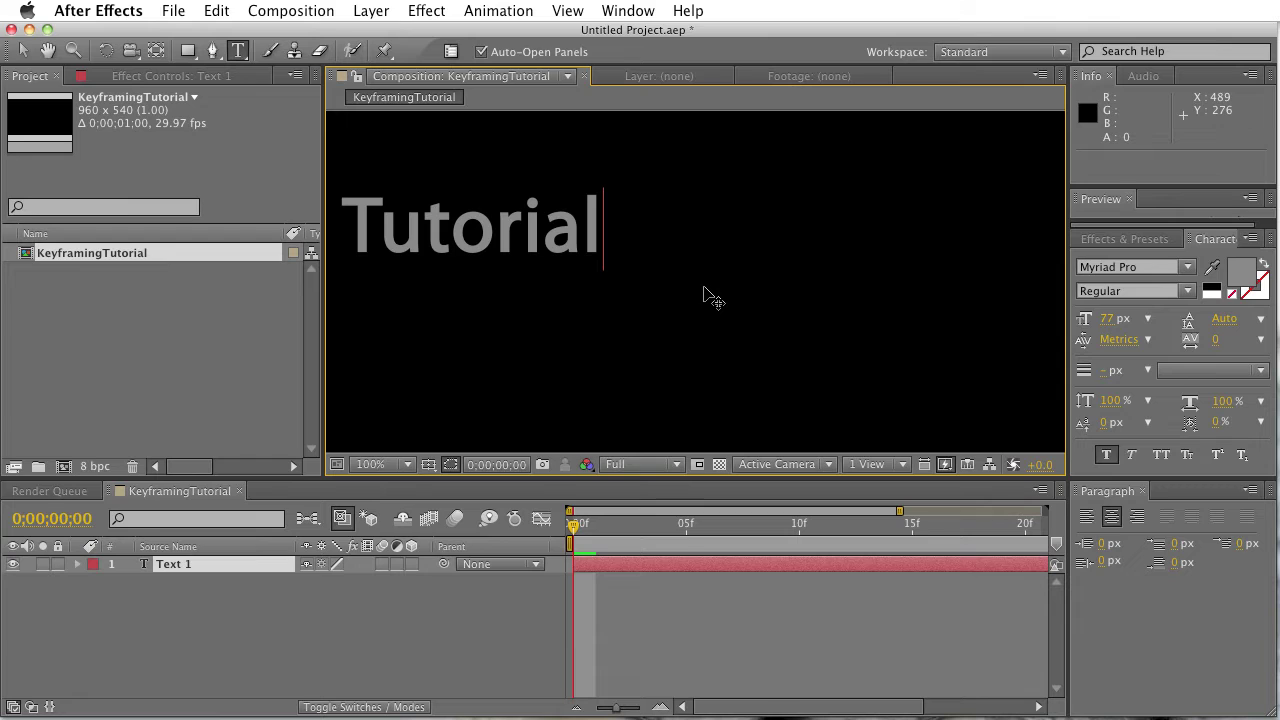
key("KP_Enter")
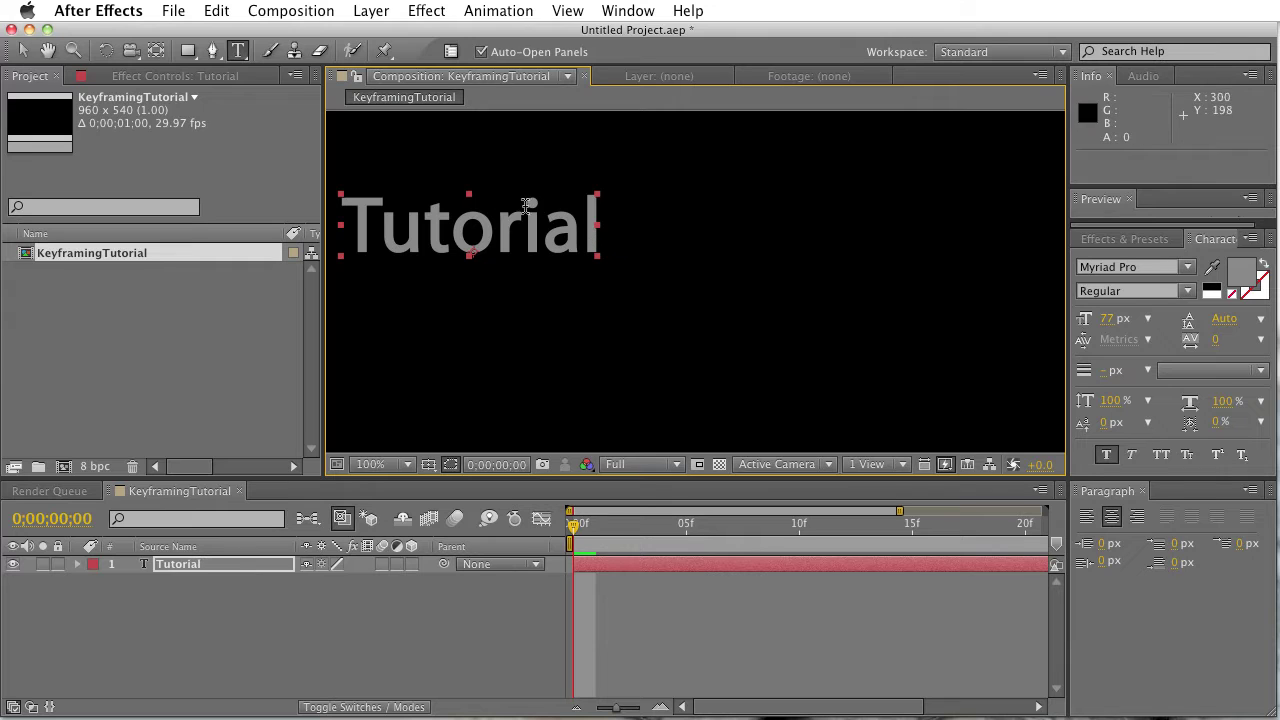
key("v")
left_click_drag(464, 221, 675, 273)
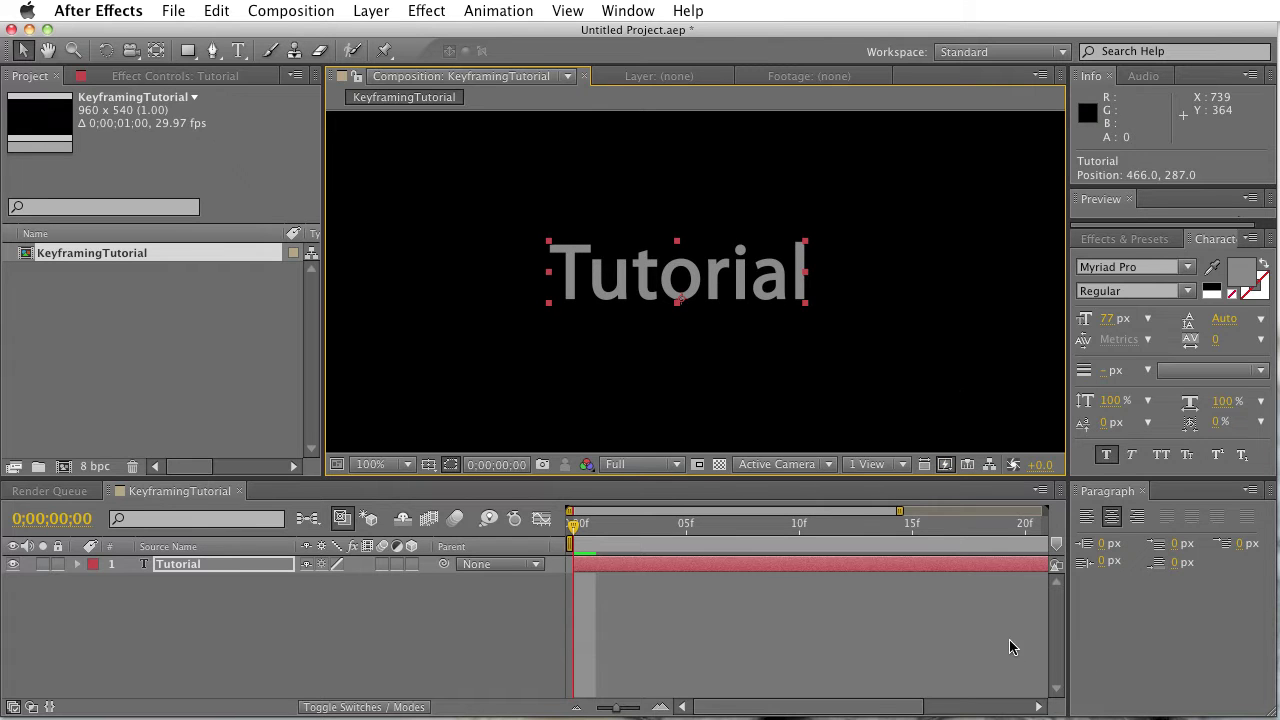
Step: Examine the composition, project, timeline and character panels by maximizing and restoring each in turn
key("grave")
key("grave")
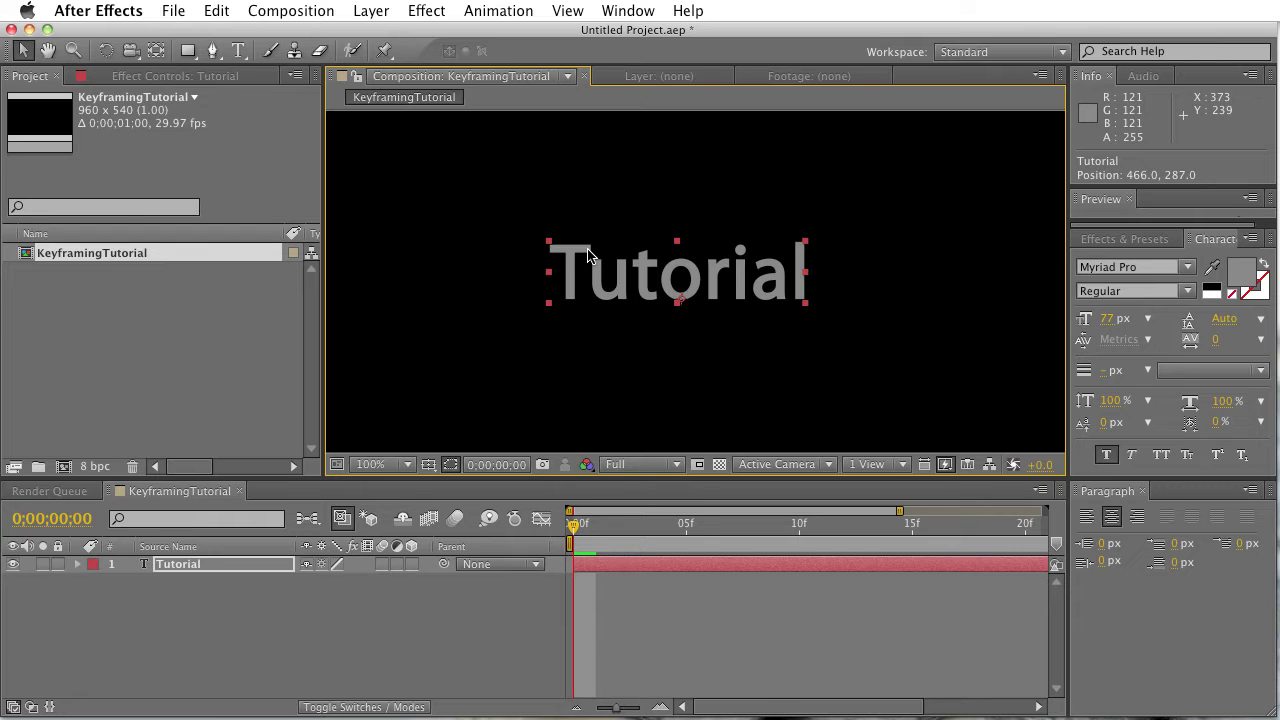
key("grave")
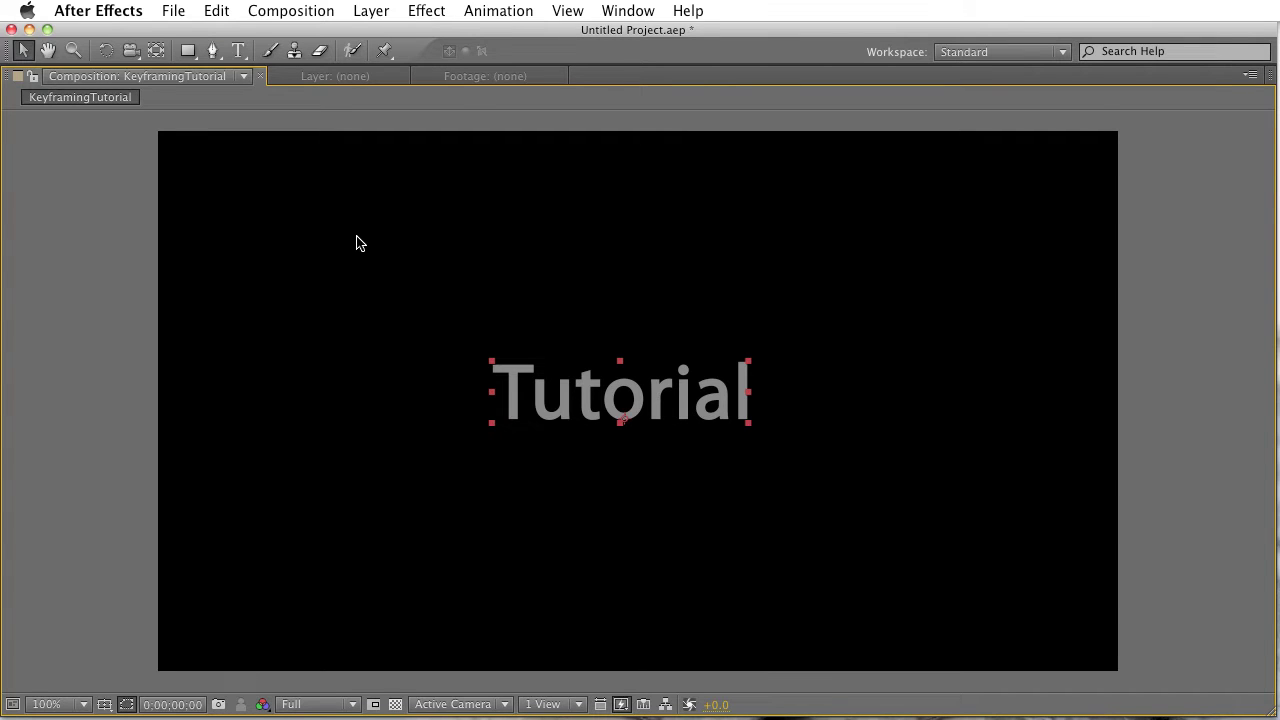
key("grave")
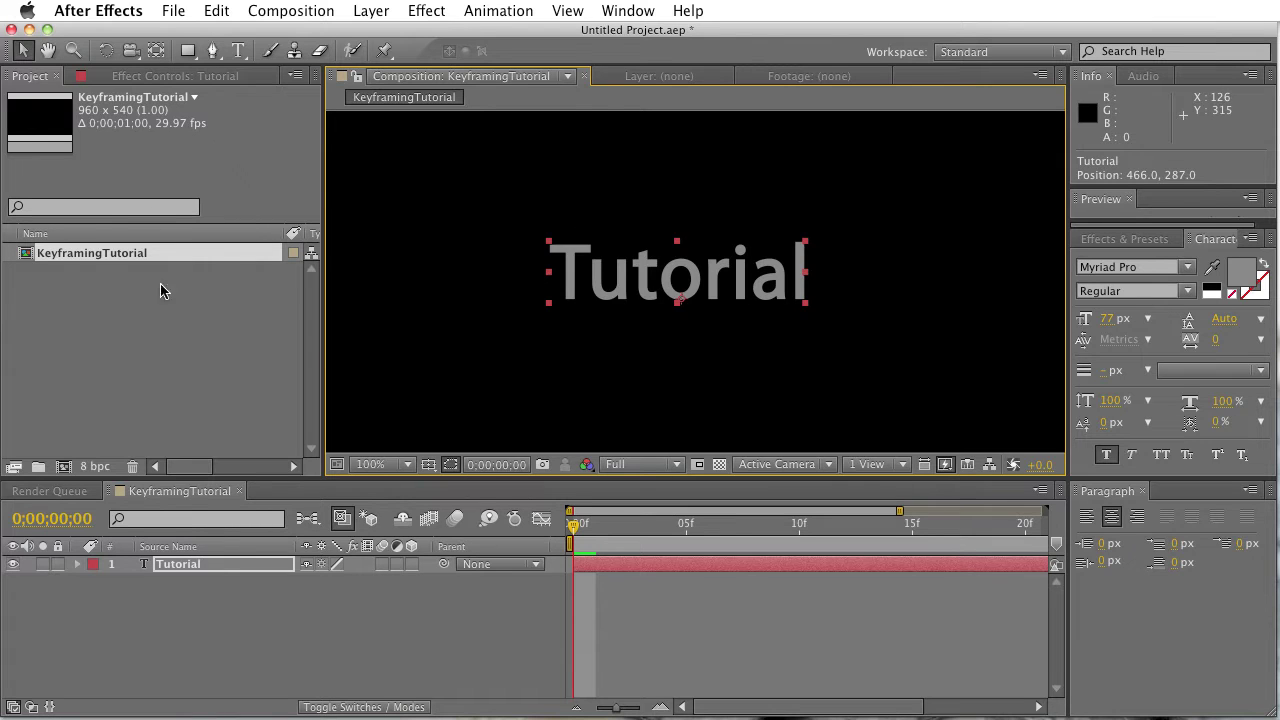
key("grave")
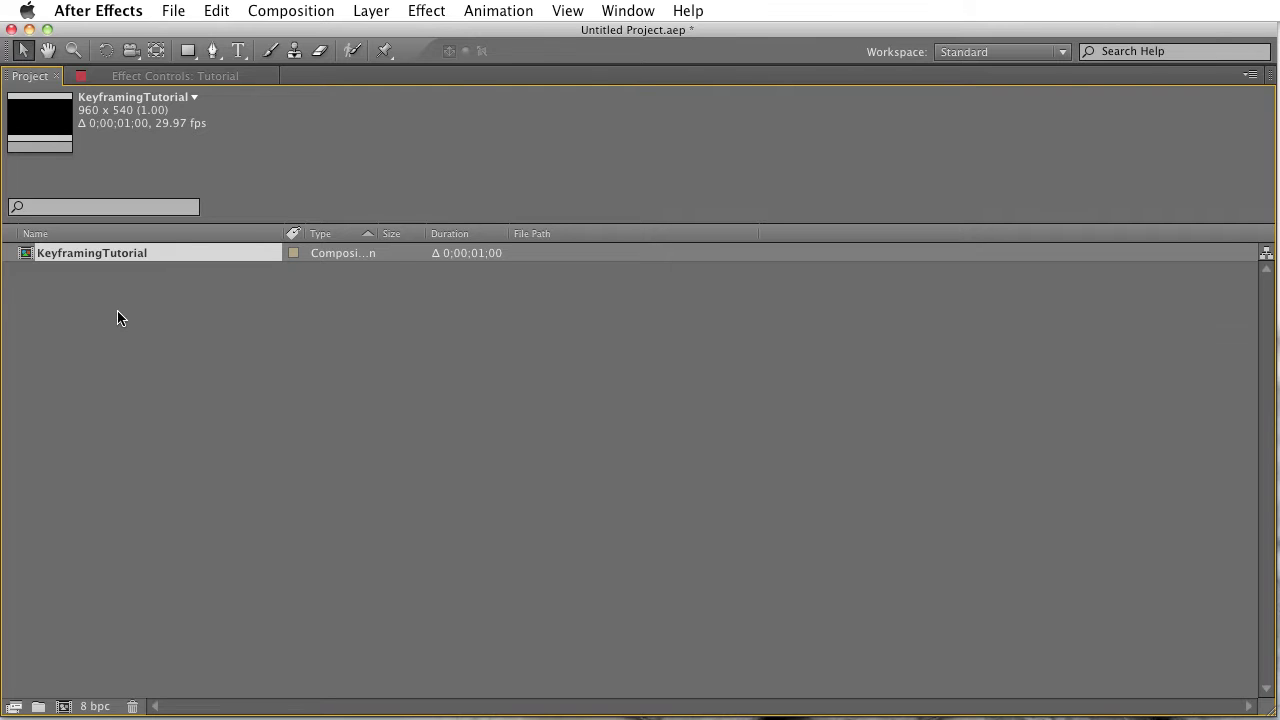
key("grave")
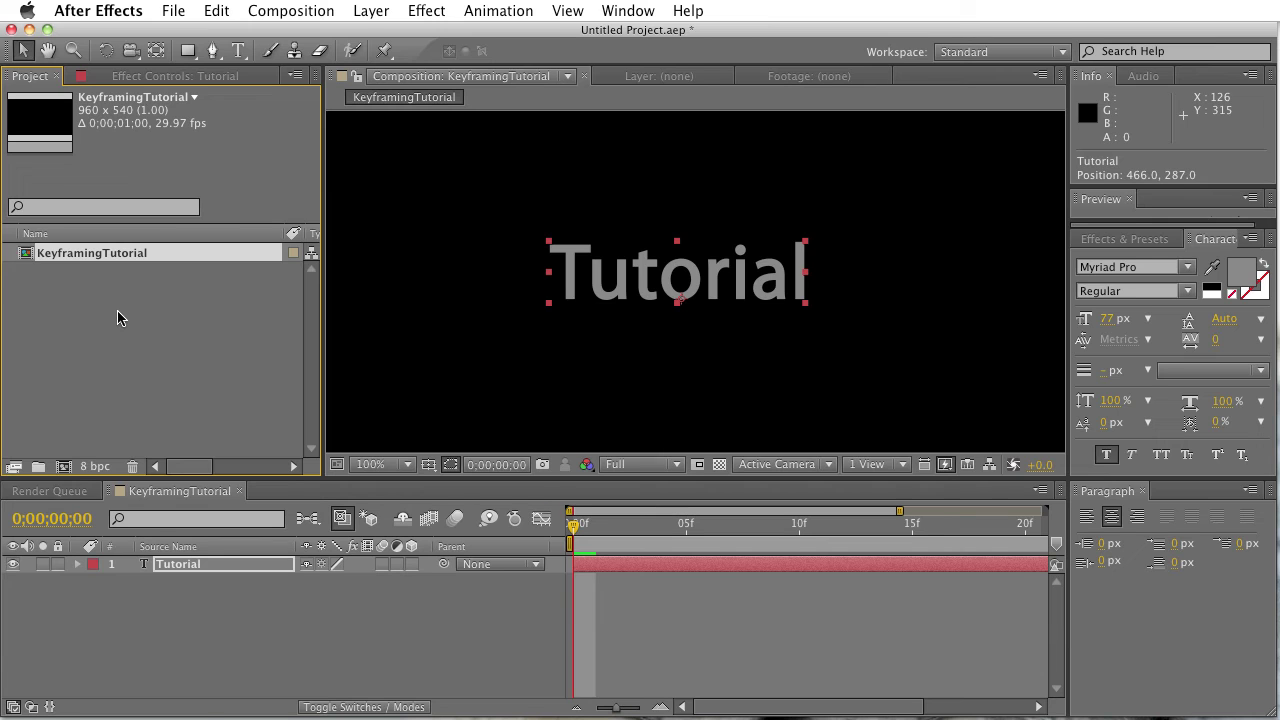
key("grave")
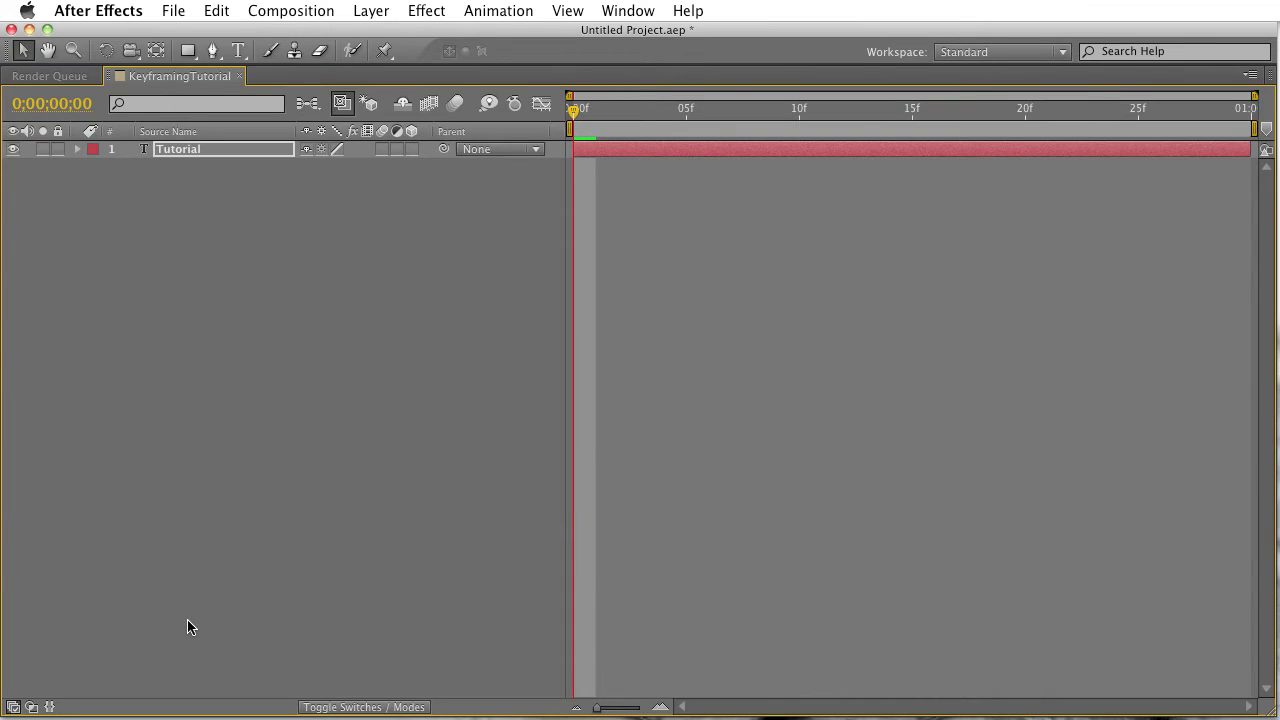
key("grave")
key("grave")
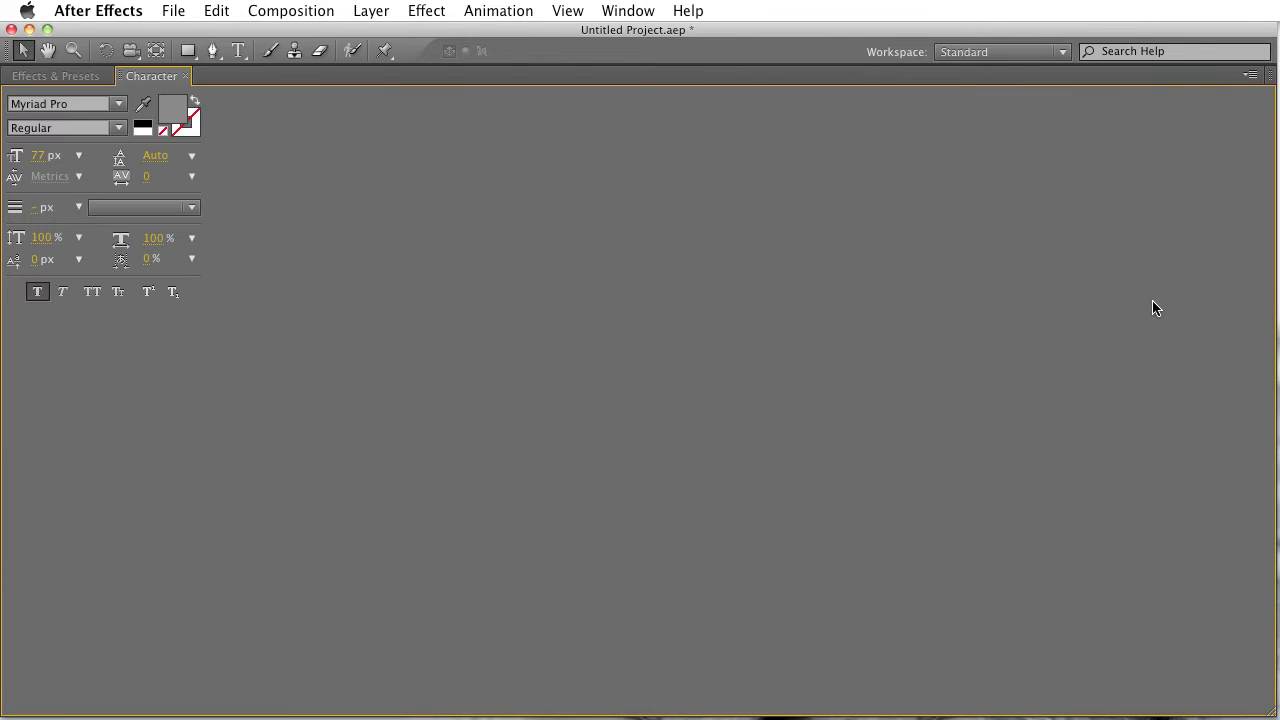
key("grave")
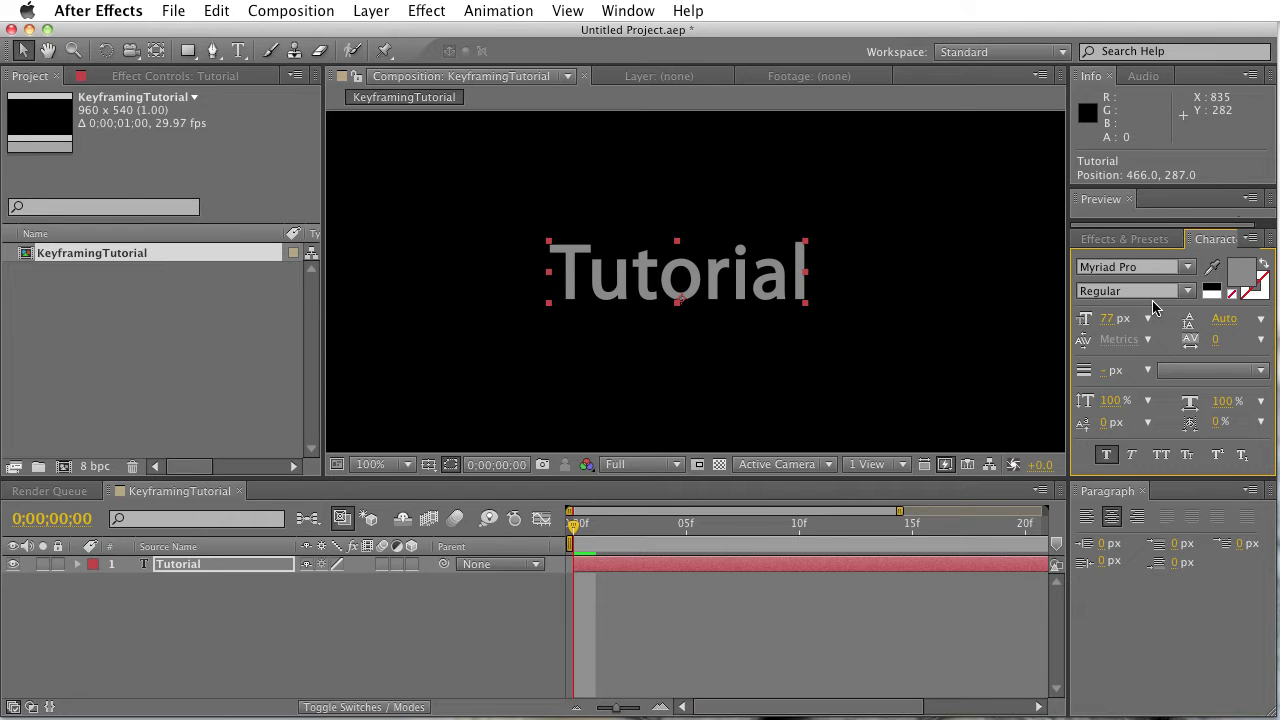
key("grave")
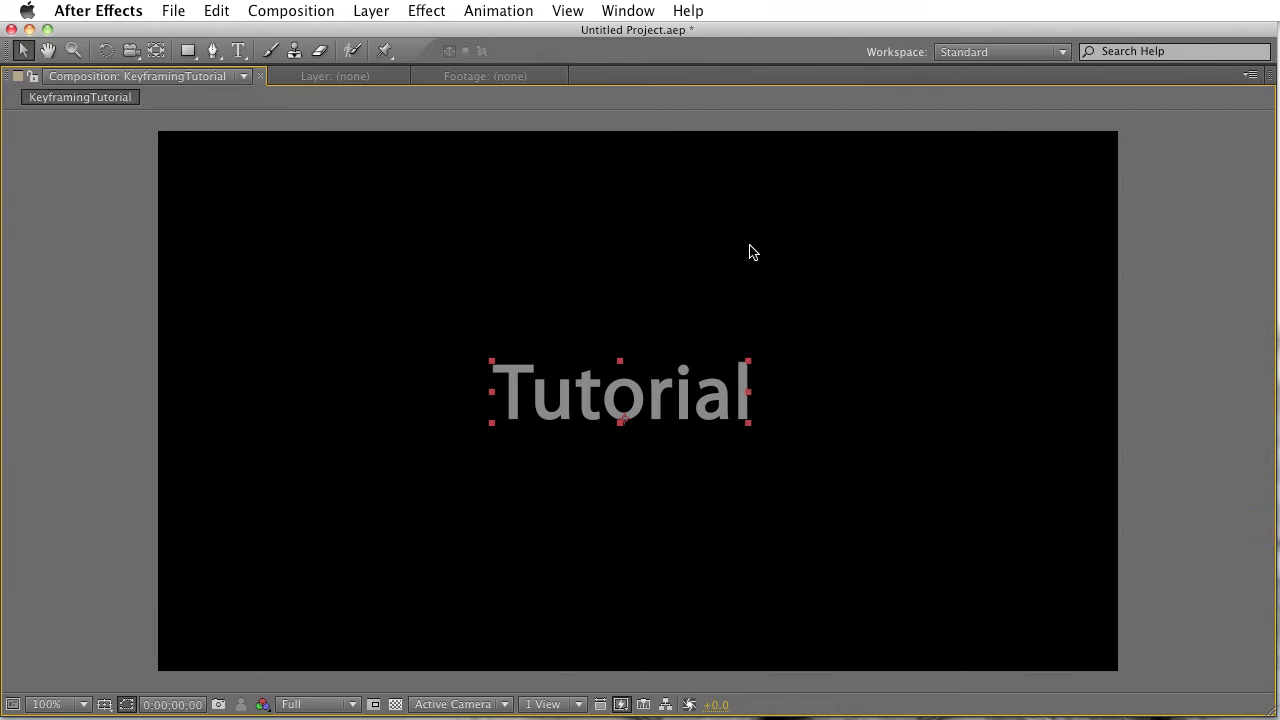
key("grave")
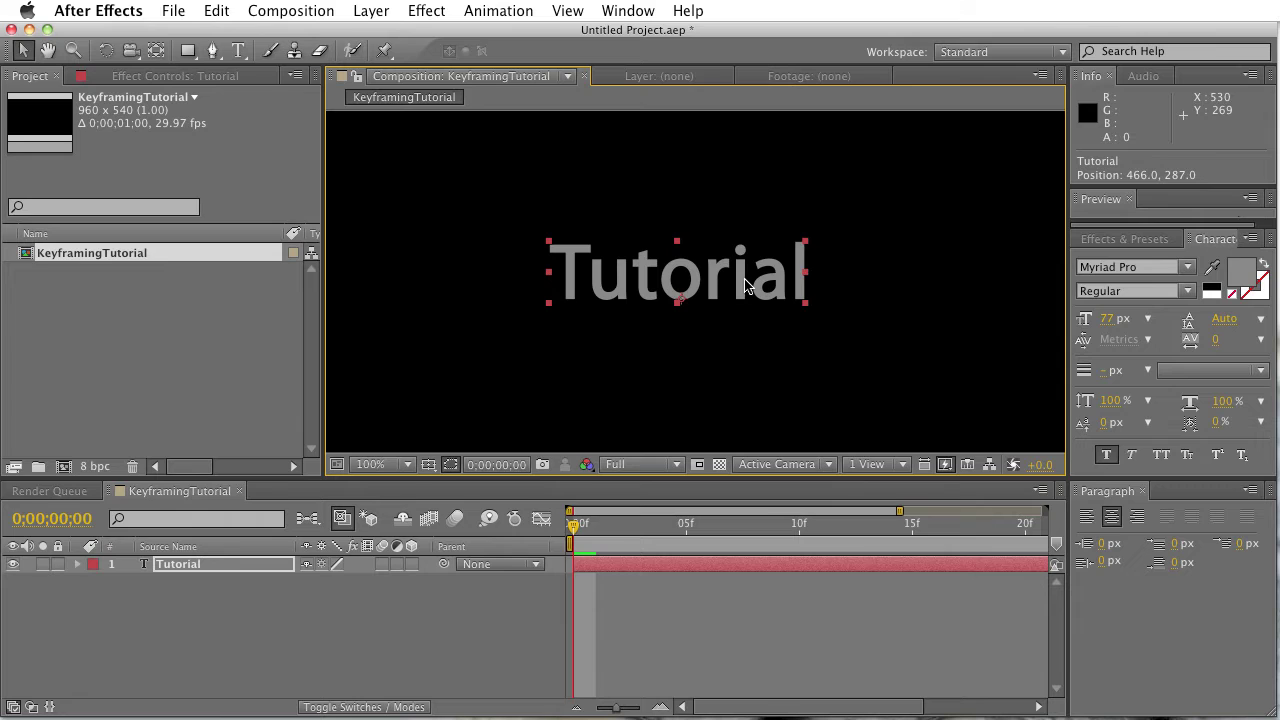
Step: Select the Tutorial layer in the timeline and expand its Transform properties
left_click(391, 629)
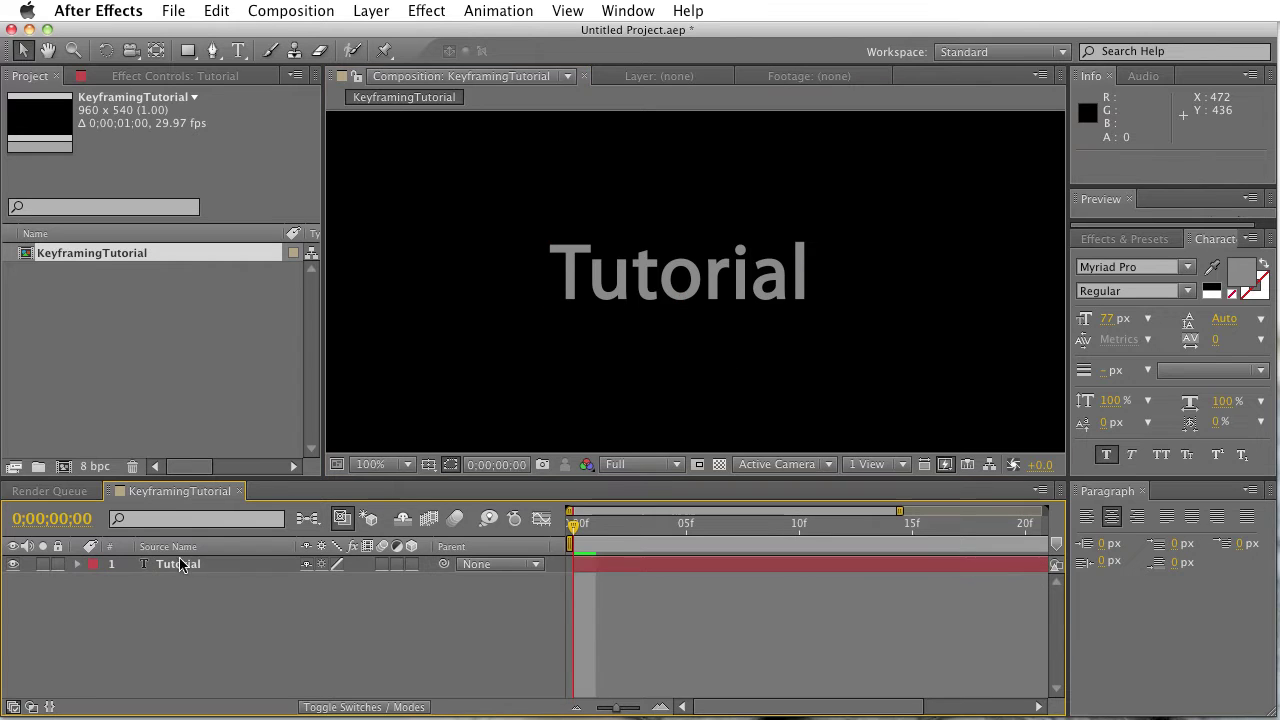
left_click(181, 566)
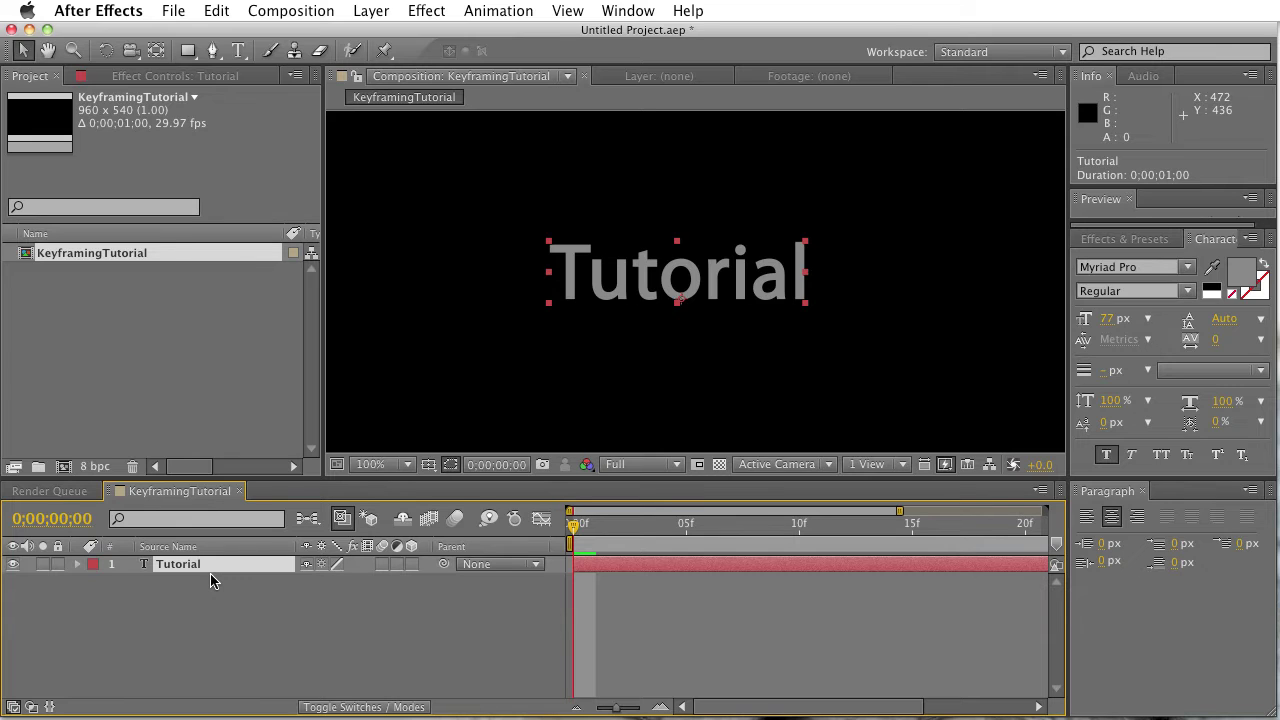
key("y")
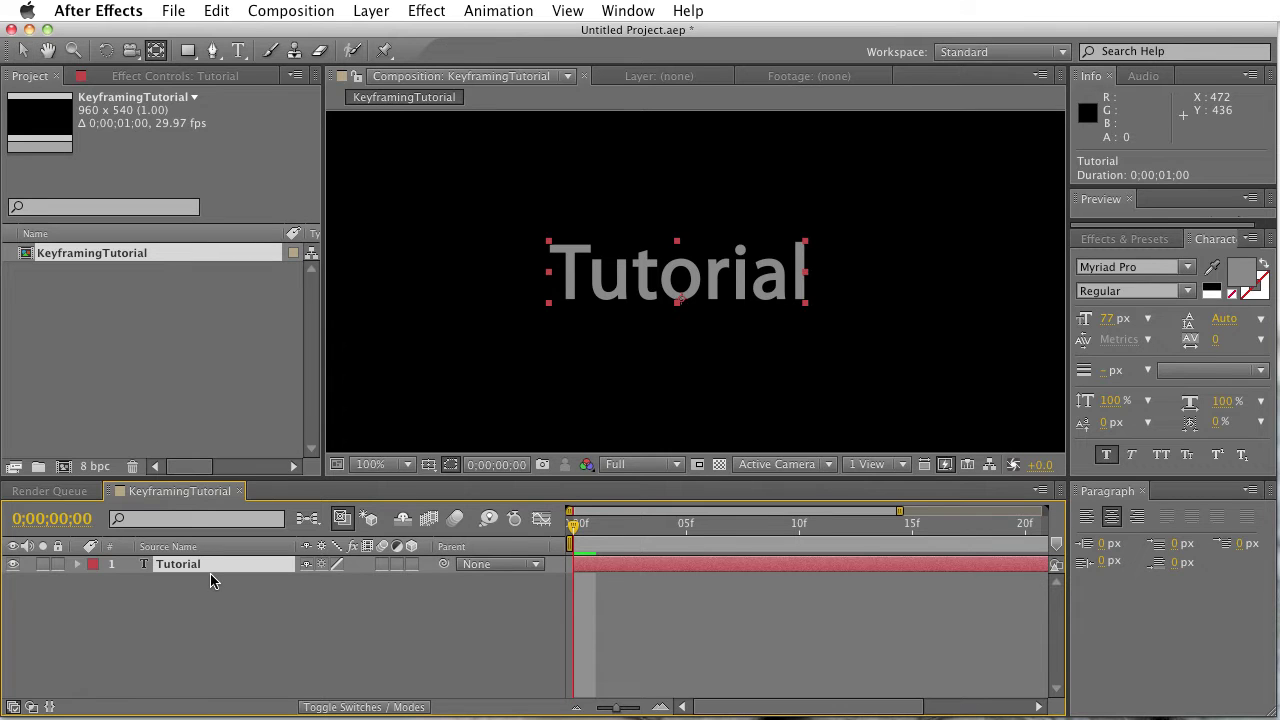
left_click(229, 594)
left_click(214, 566)
left_click(78, 565)
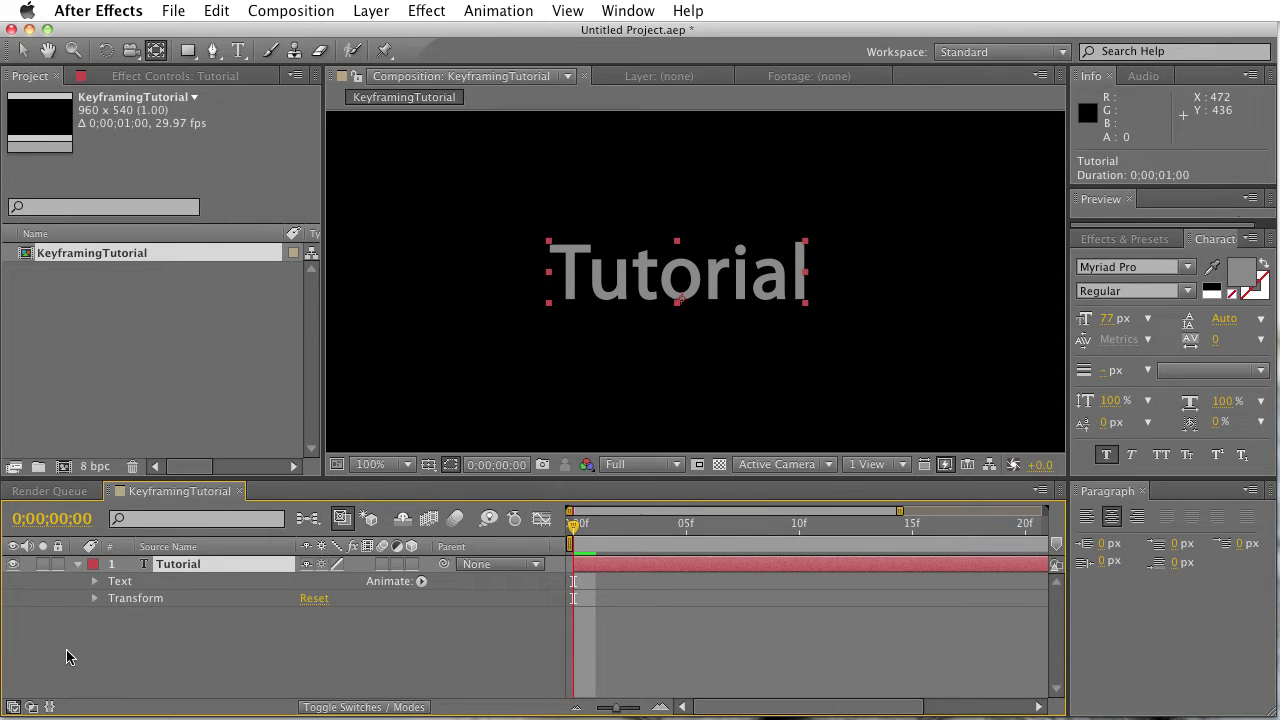
left_click(140, 598)
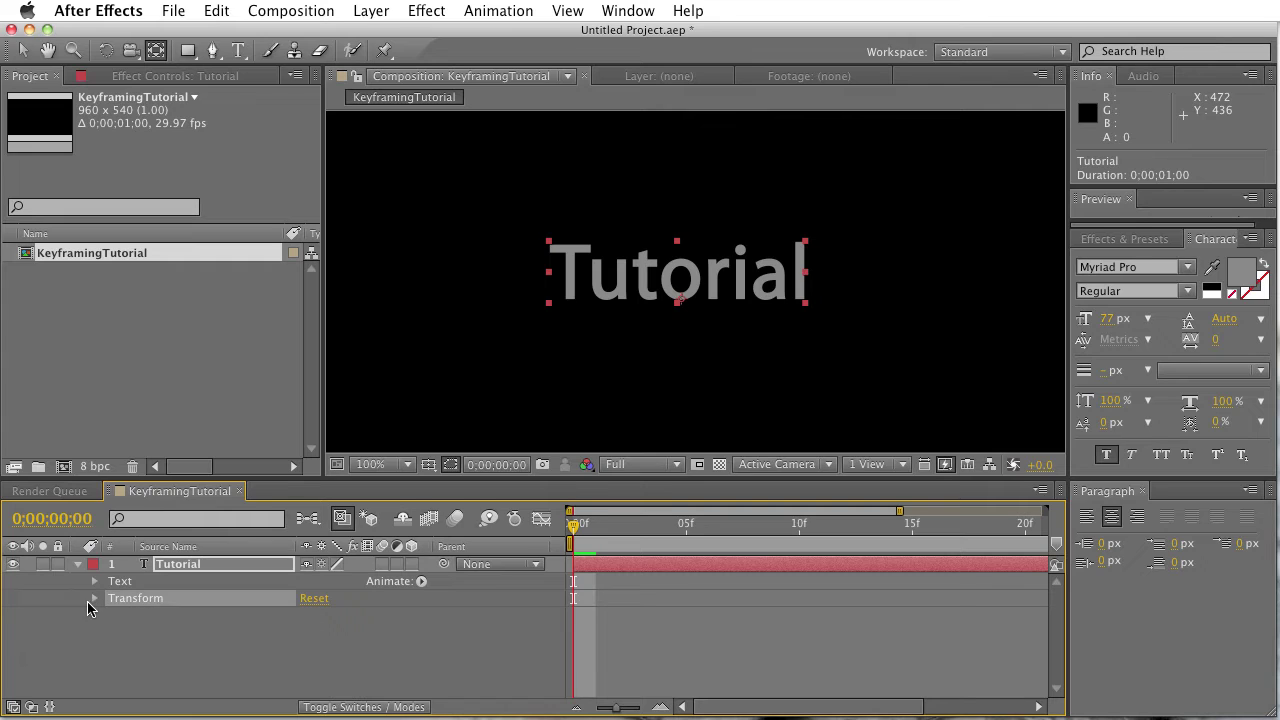
left_click(94, 598)
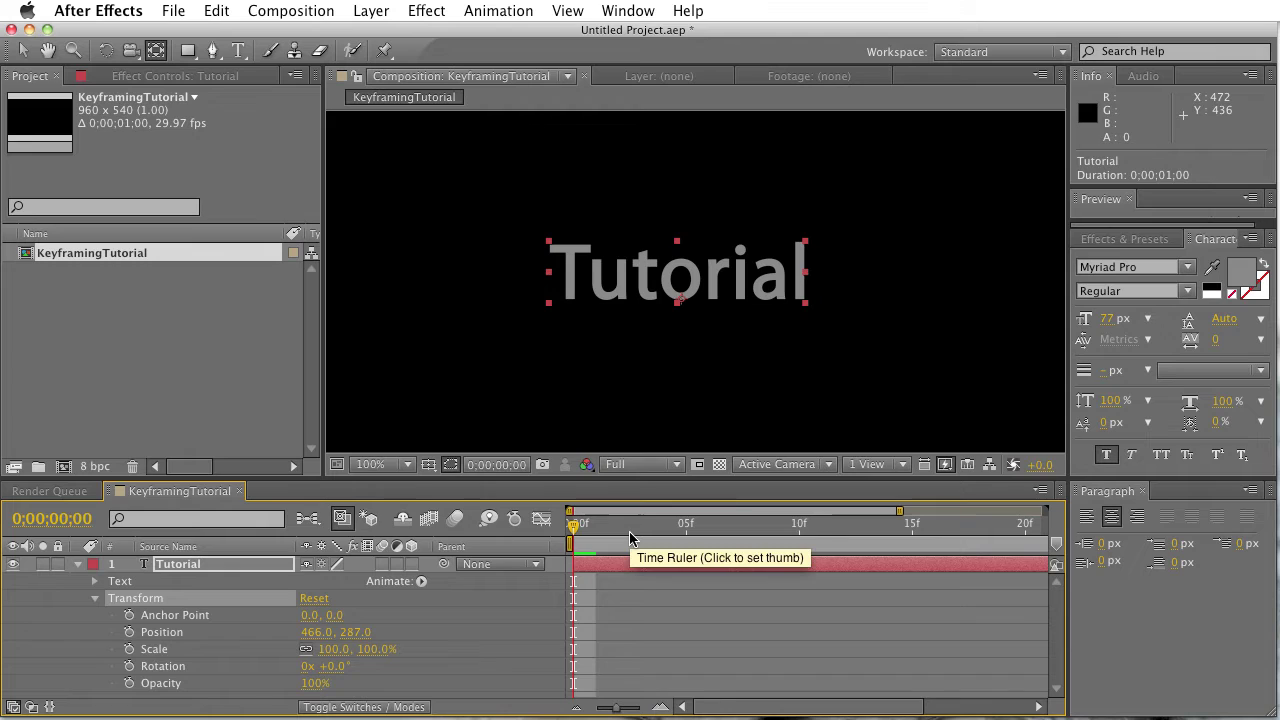
Step: Enable Position keyframing on the Tutorial layer with a keyframe at 0;00;00;00
left_click(572, 531)
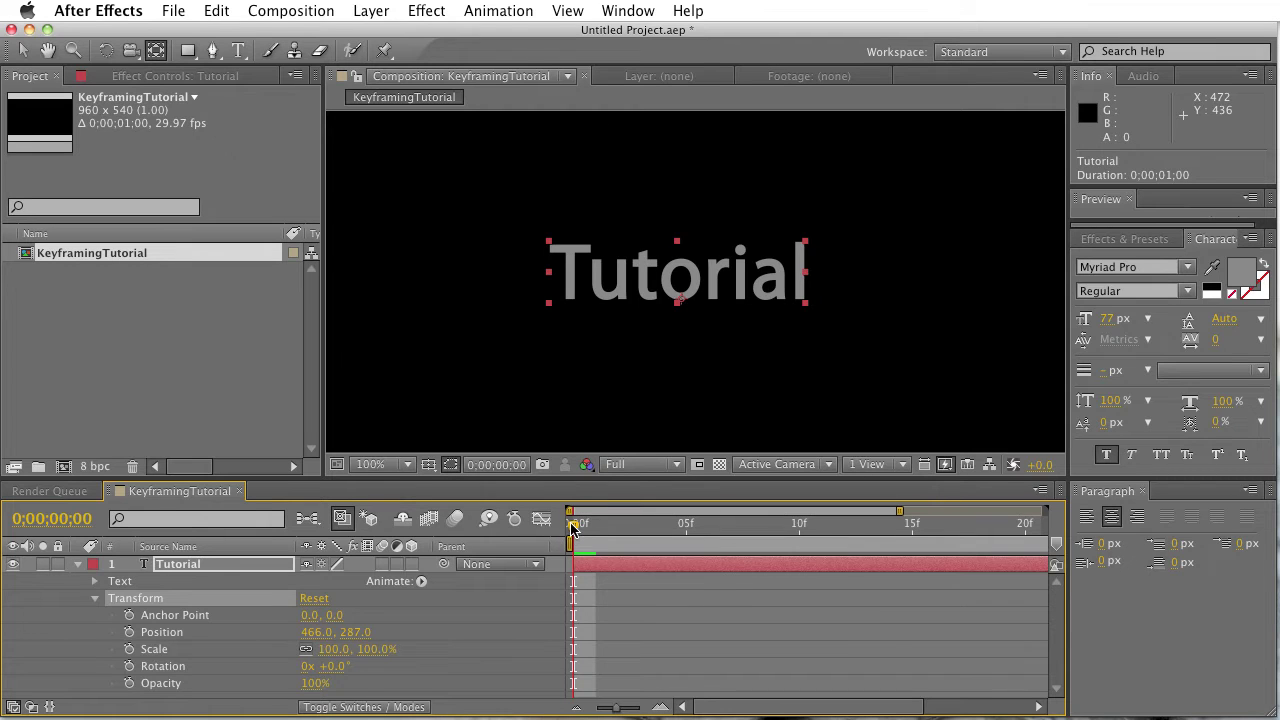
mouse_move(577, 531)
left_mouse_down()
mouse_move(877, 560)
mouse_move(1051, 560)
mouse_move(1007, 544)
mouse_move(1018, 544)
mouse_move(580, 541)
left_mouse_up()
left_click(129, 632)
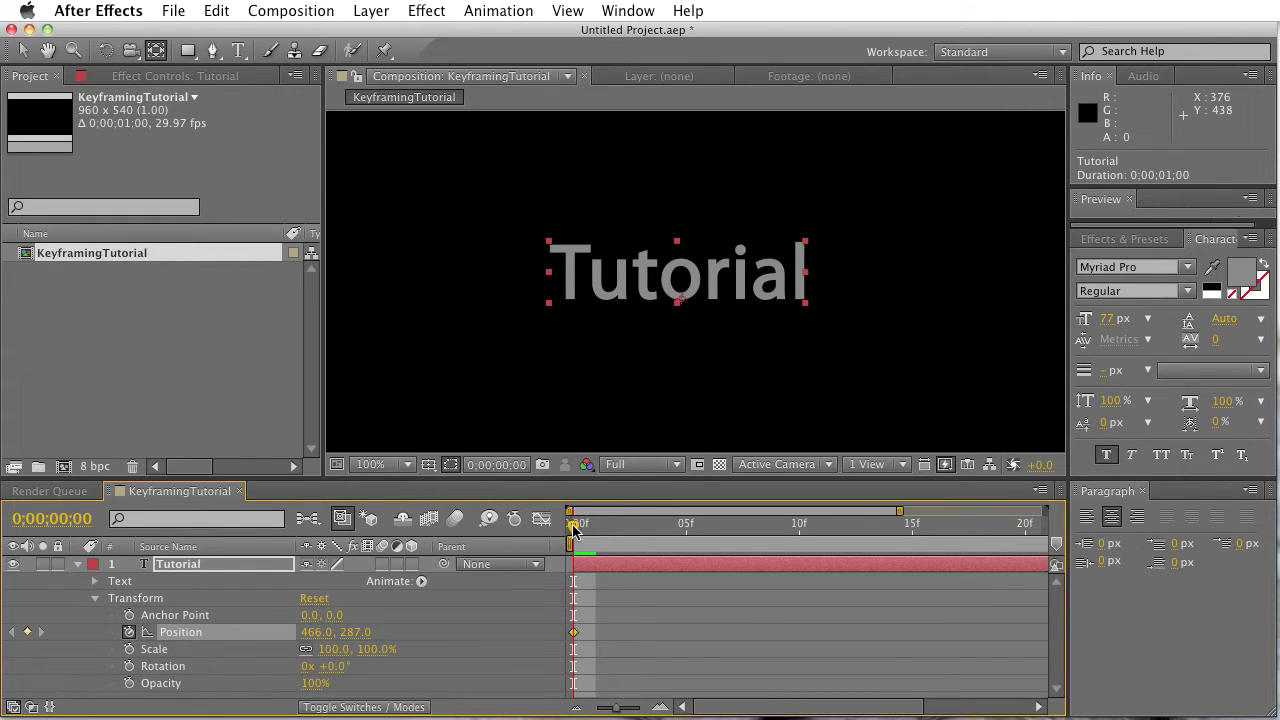
Step: Add a Position keyframe at 0;00;00;29 that moves the Tutorial text horizontally out of the frame, to X 1178
left_click_drag(573, 530, 1097, 552)
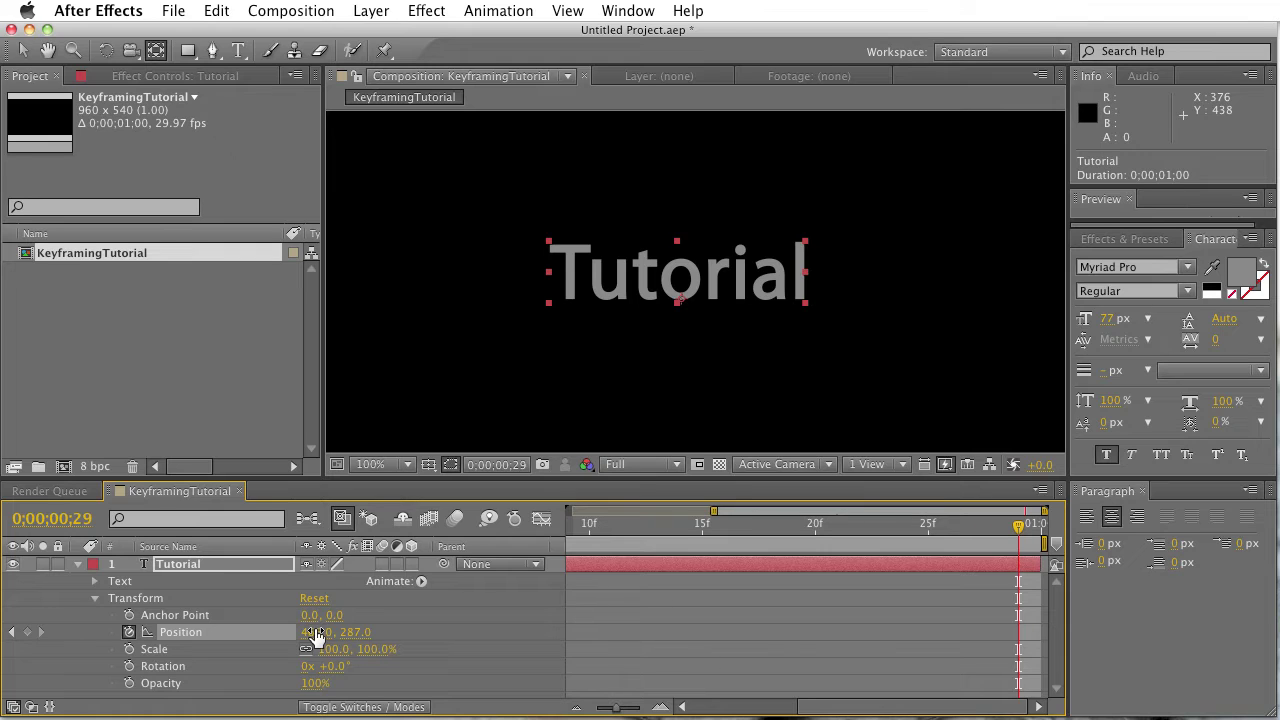
left_click_drag(315, 634, 976, 632)
Step: Examine the text's motion path in the enlarged composition view and scrub the animation back to 0;00;00;00
key("grave")
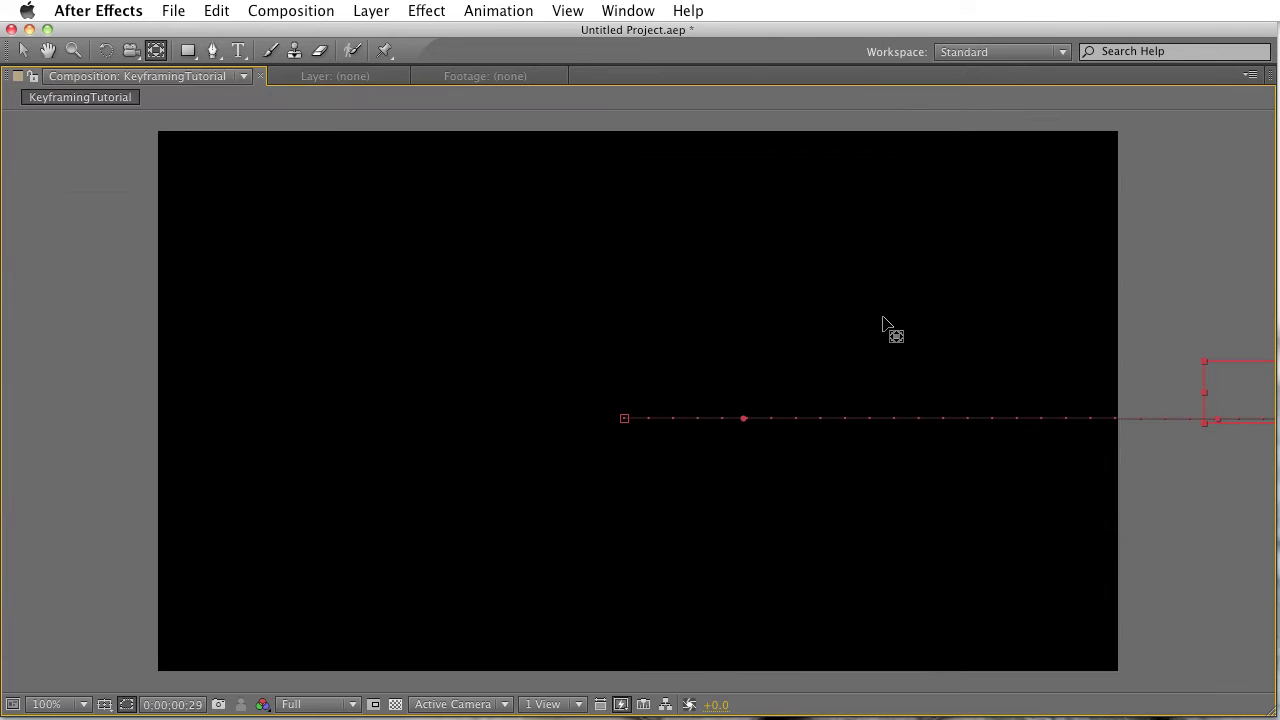
key("grave")
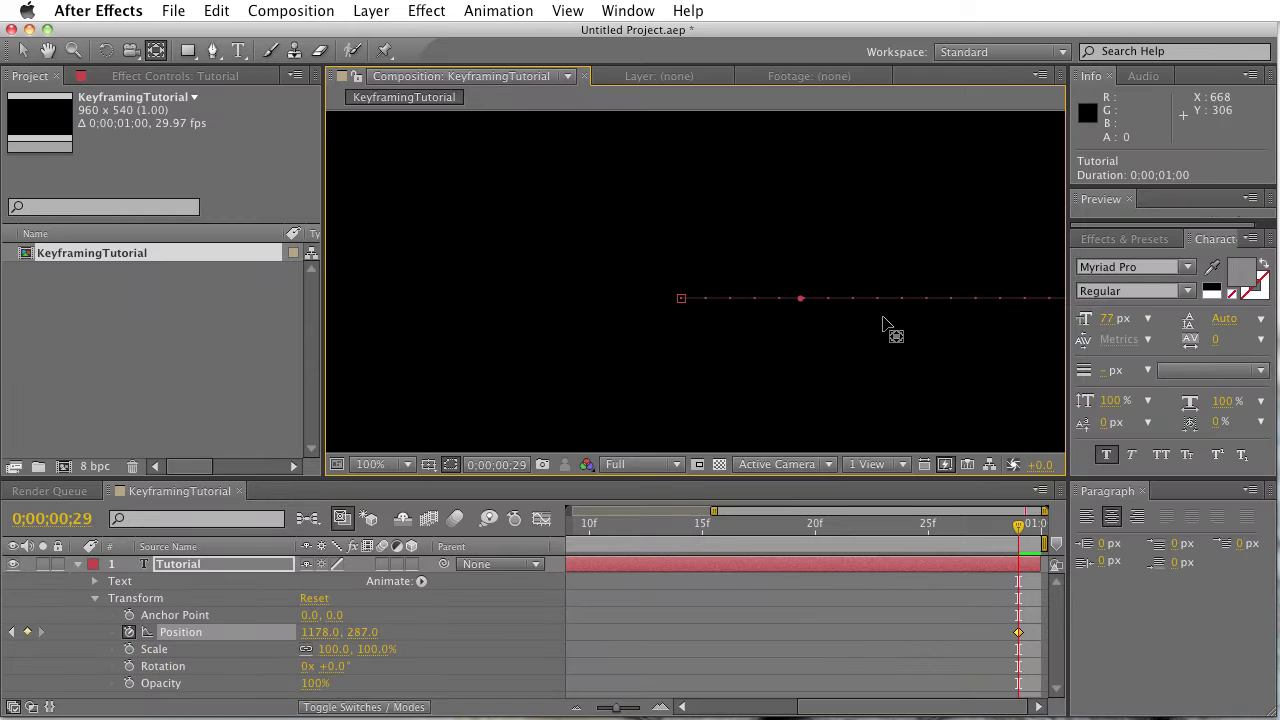
key("grave")
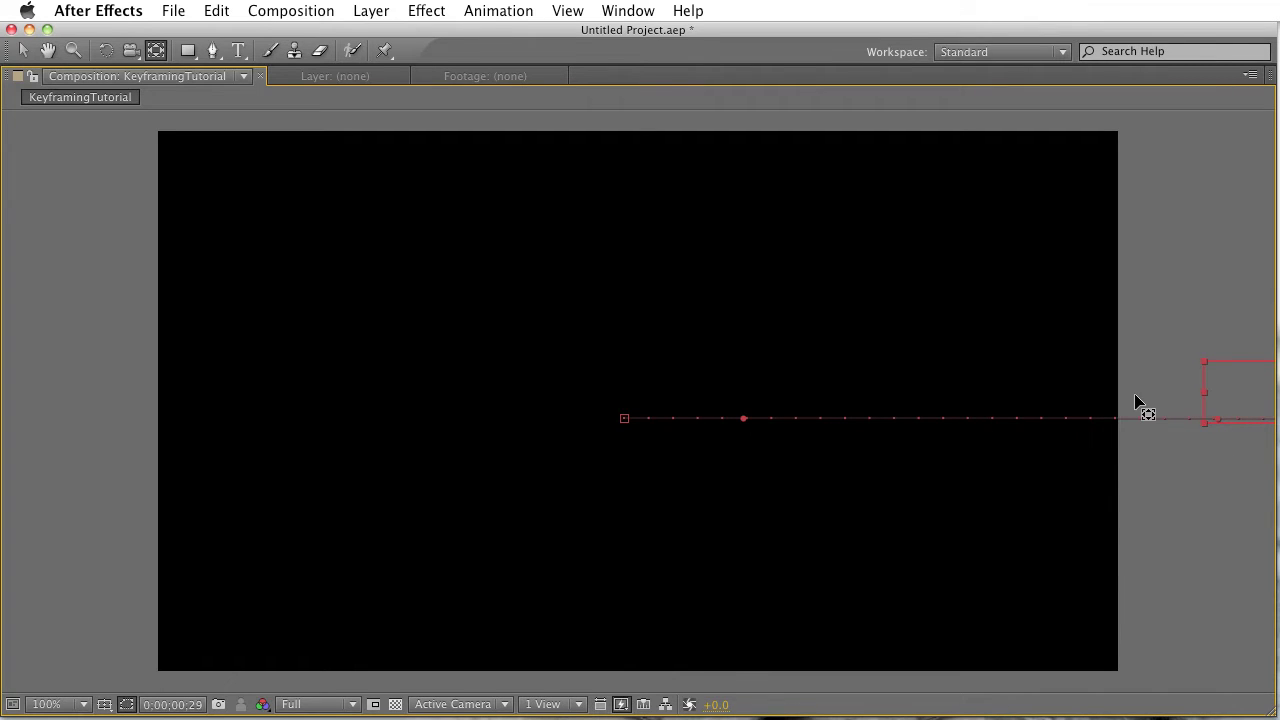
key("grave")
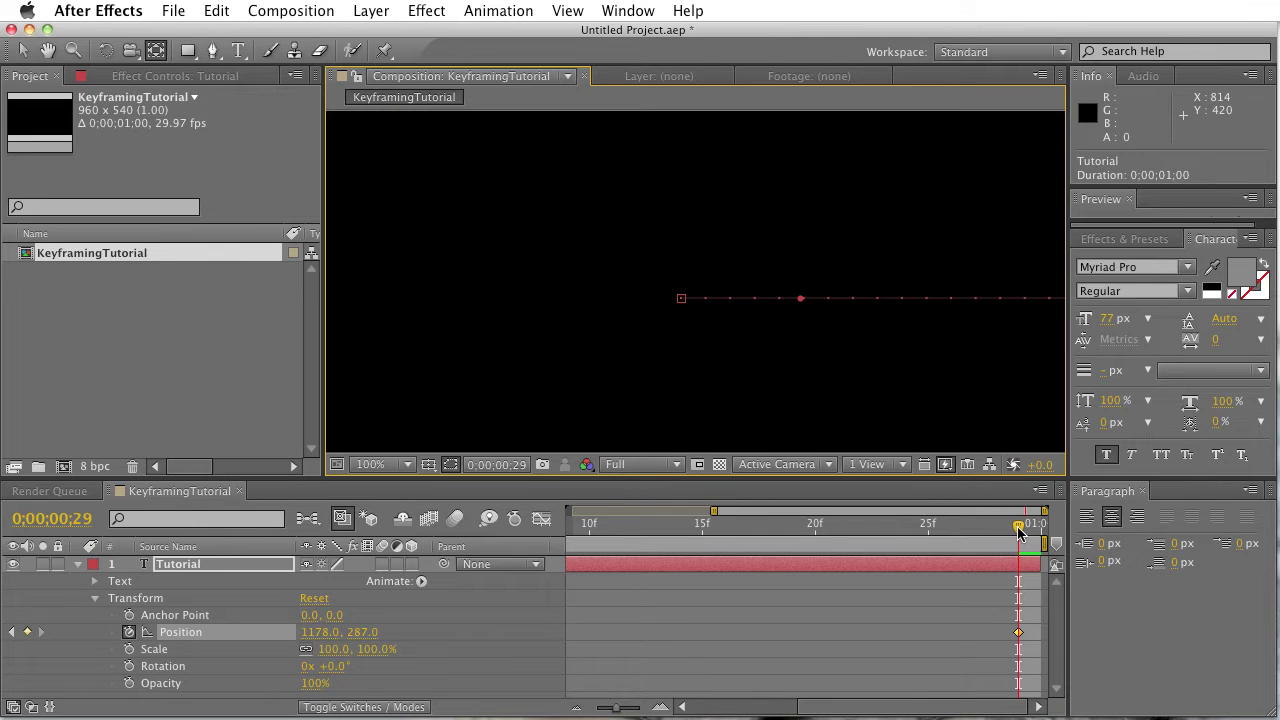
left_click_drag(1018, 533, 465, 553)
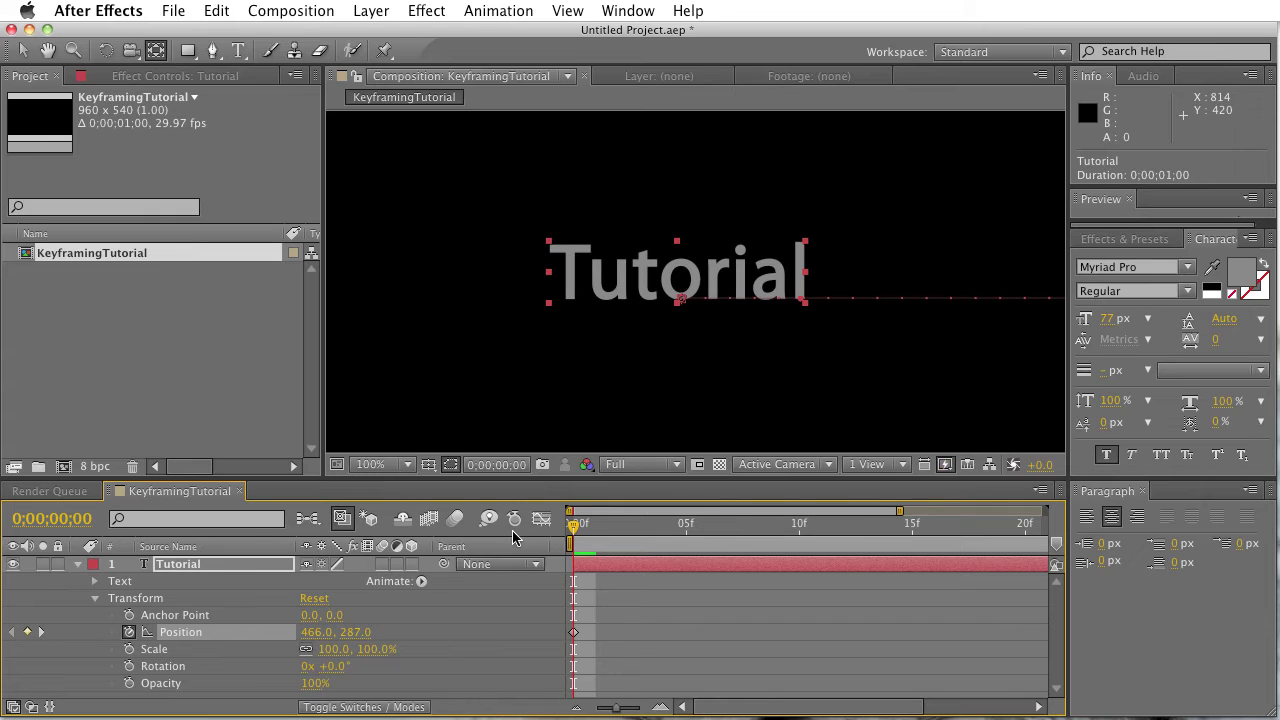
Step: Enlarge the preview controls so they are fully accessible and play a RAM preview of the Tutorial text animation
left_click(1130, 214)
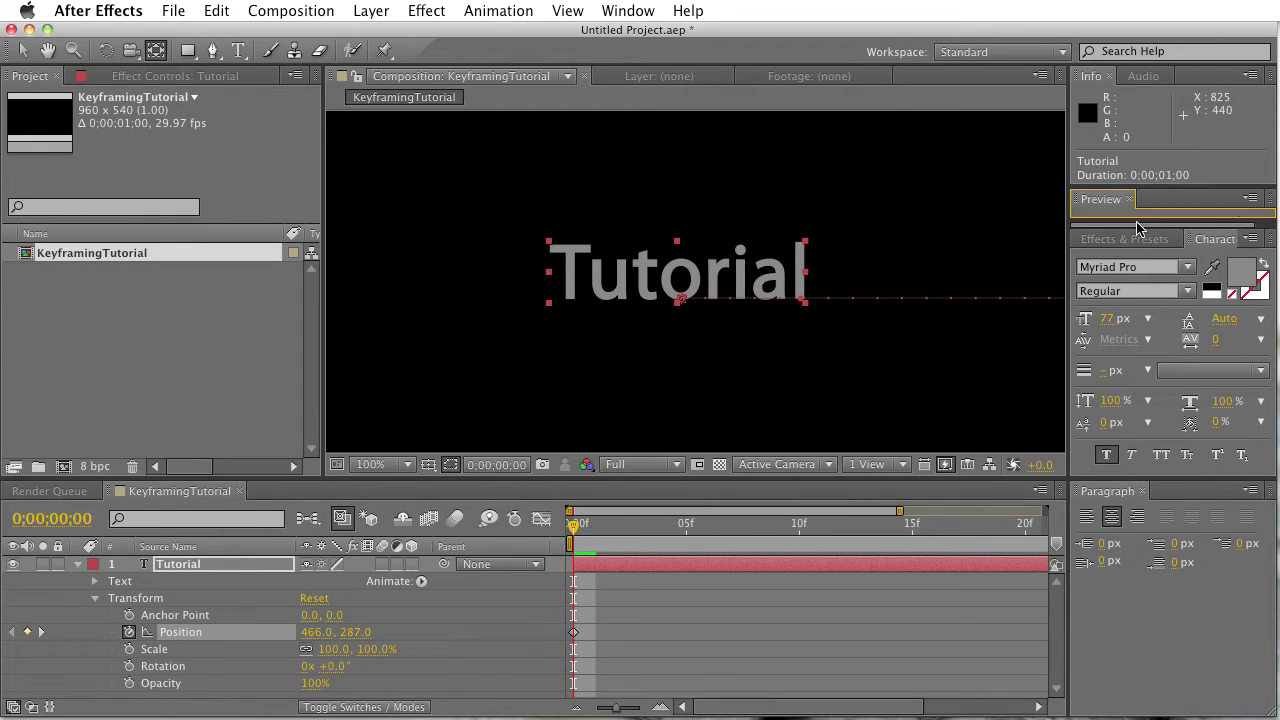
left_click_drag(1136, 228, 1142, 340)
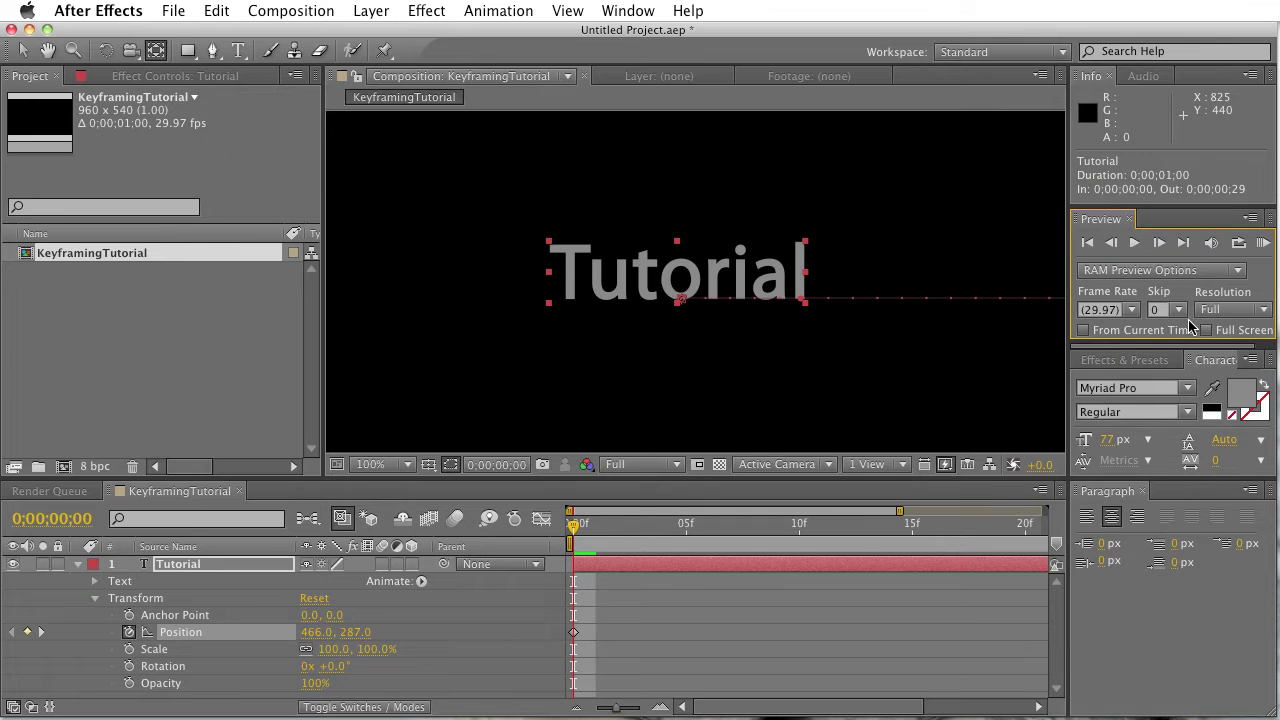
left_click(1263, 243)
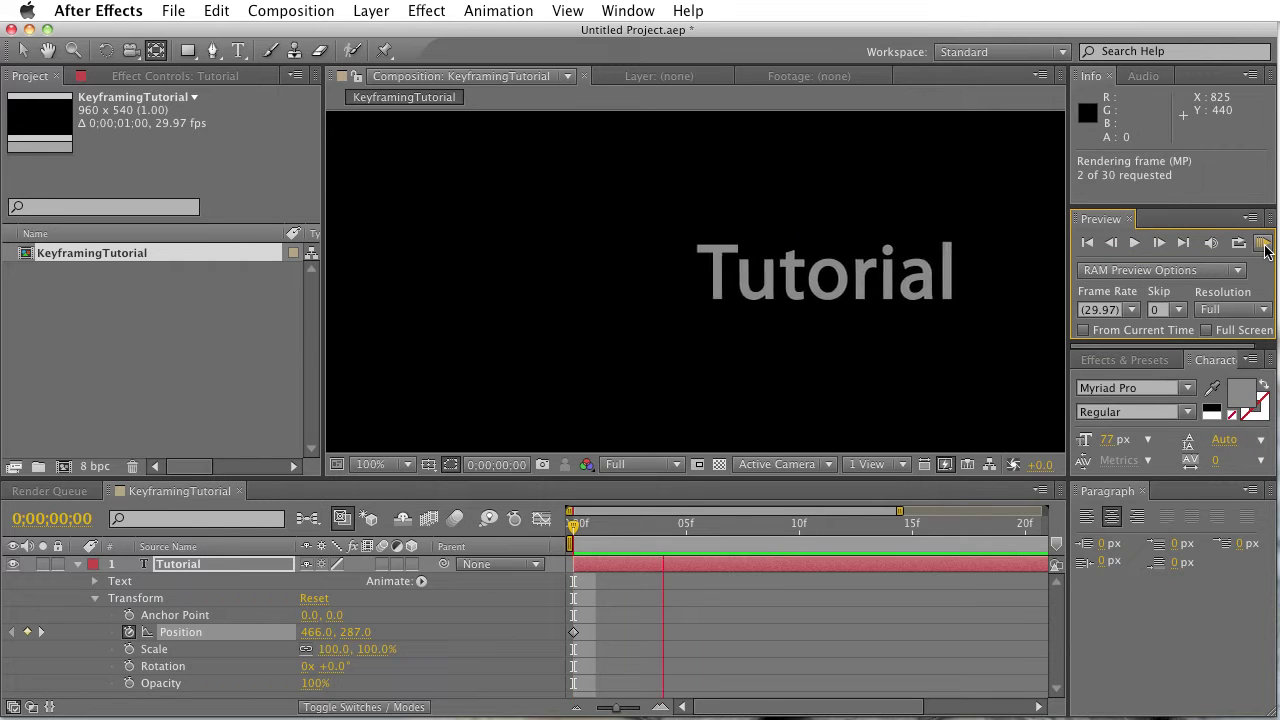
left_click(645, 315)
key("grave")
key("grave")
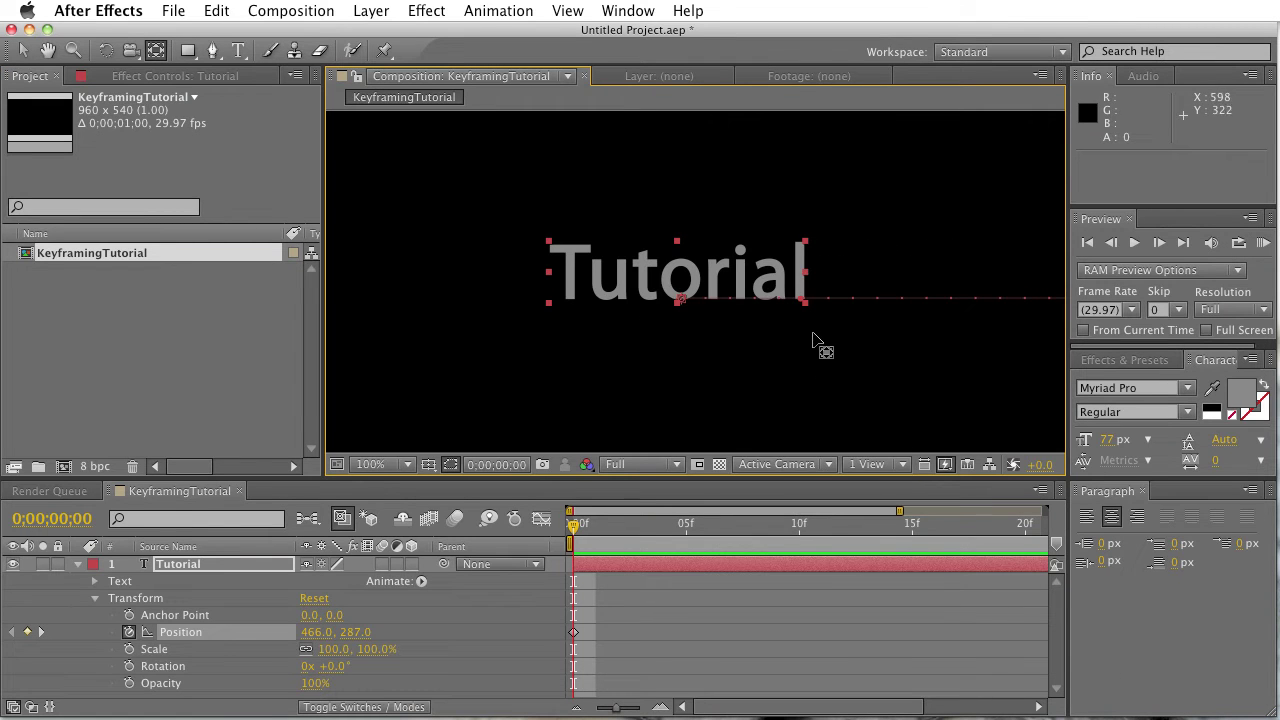
Step: Set the composition view magnification to 50% and replay the RAM preview with the whole frame in view
left_click(370, 464)
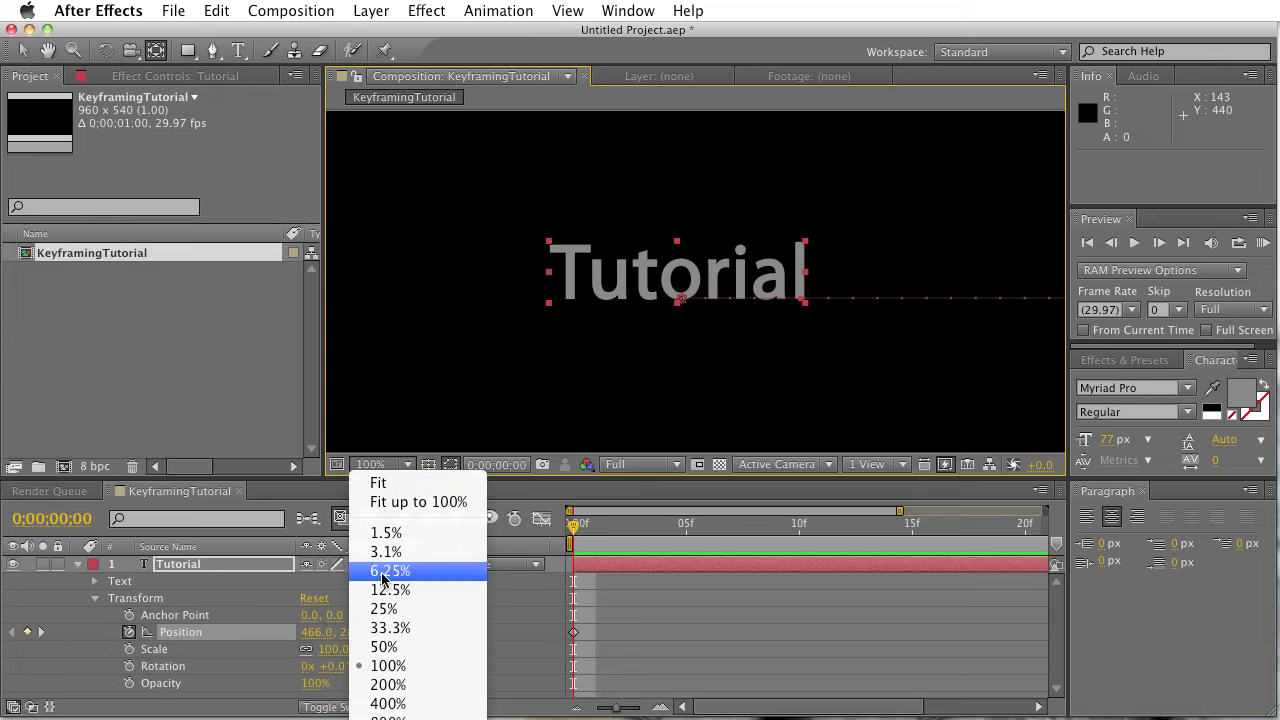
left_click(398, 649)
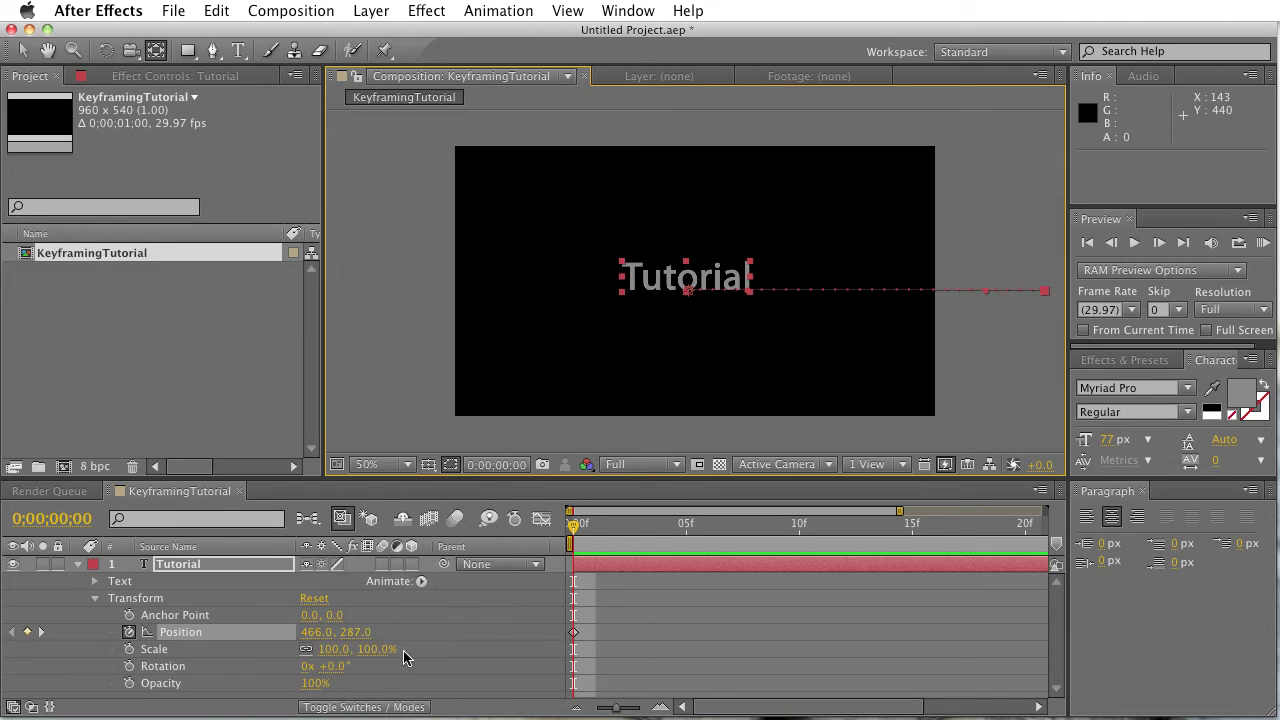
left_click(1263, 243)
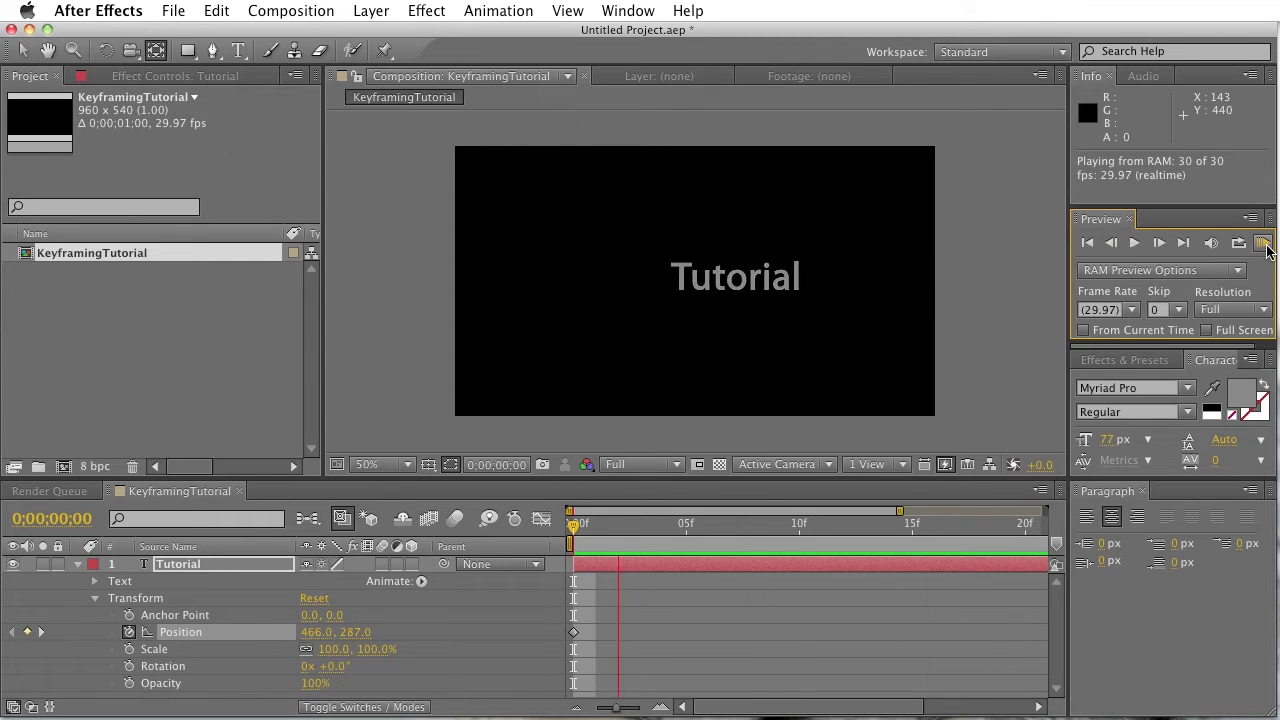
left_click(1263, 243)
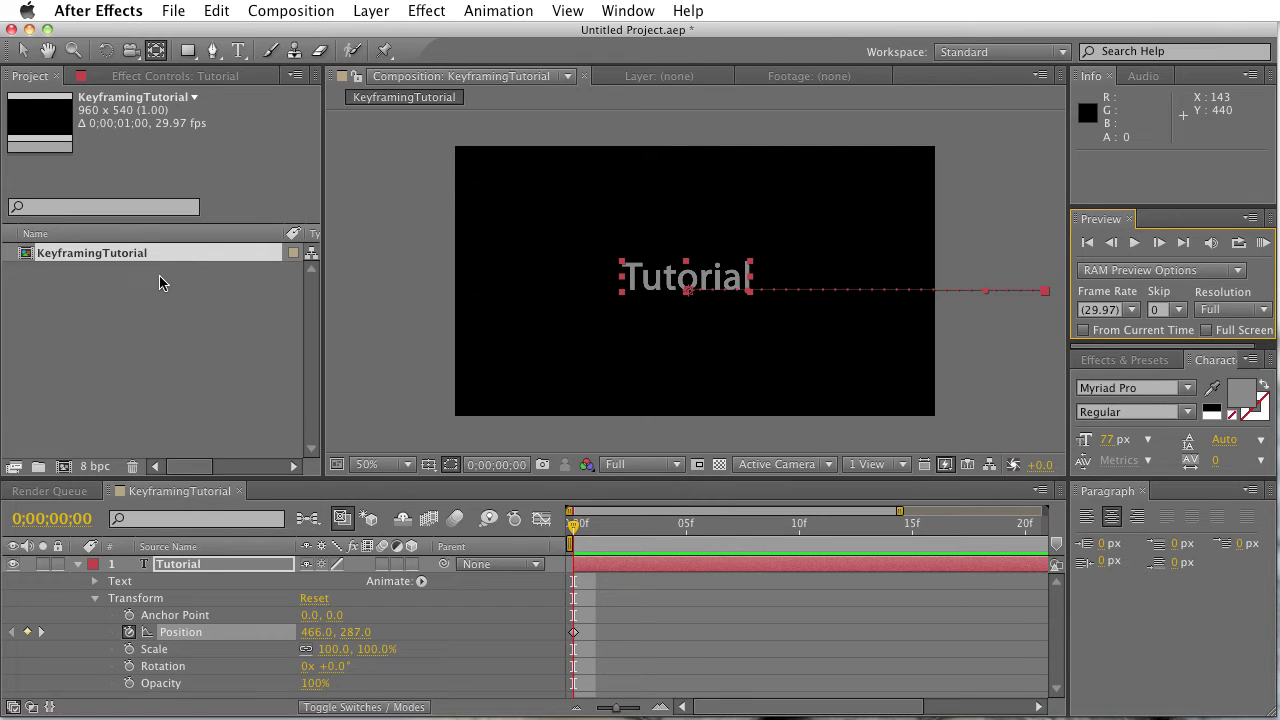
Step: Show the Title/Action Safe guides and centre the text at 0;00;00;00 by setting its Position keyframe to 485, 298
left_click(428, 465)
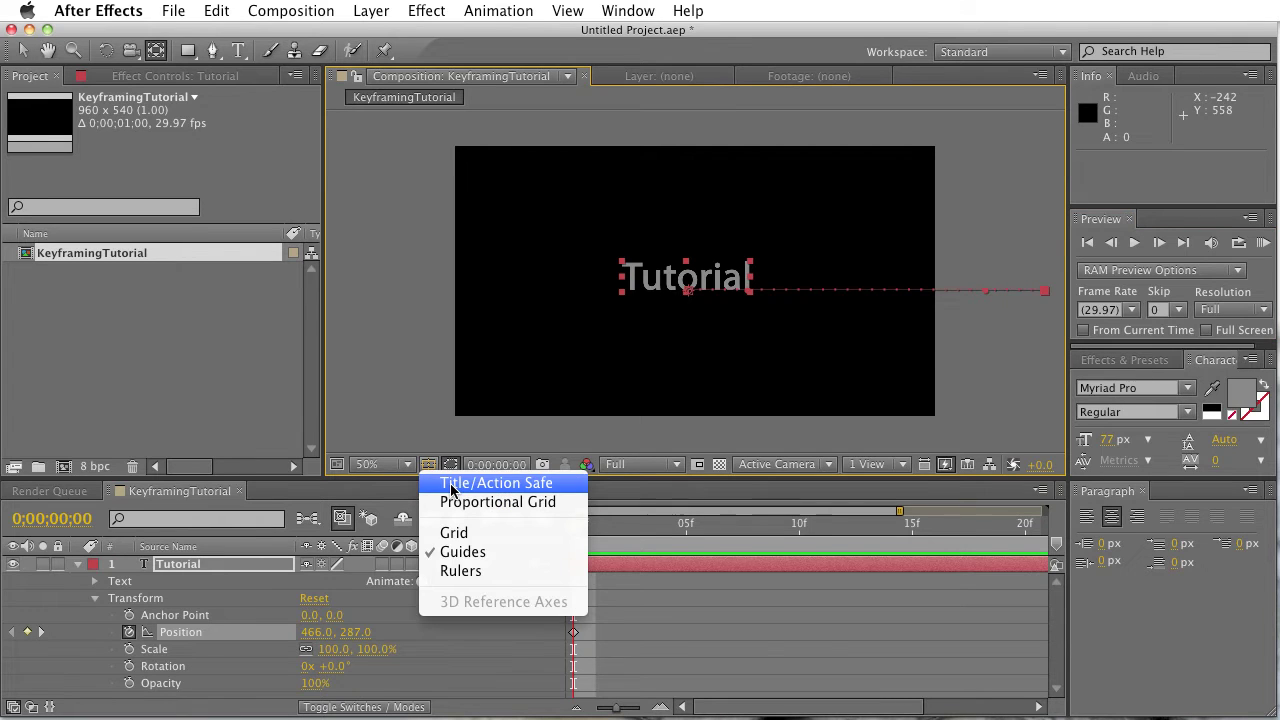
left_click(452, 488)
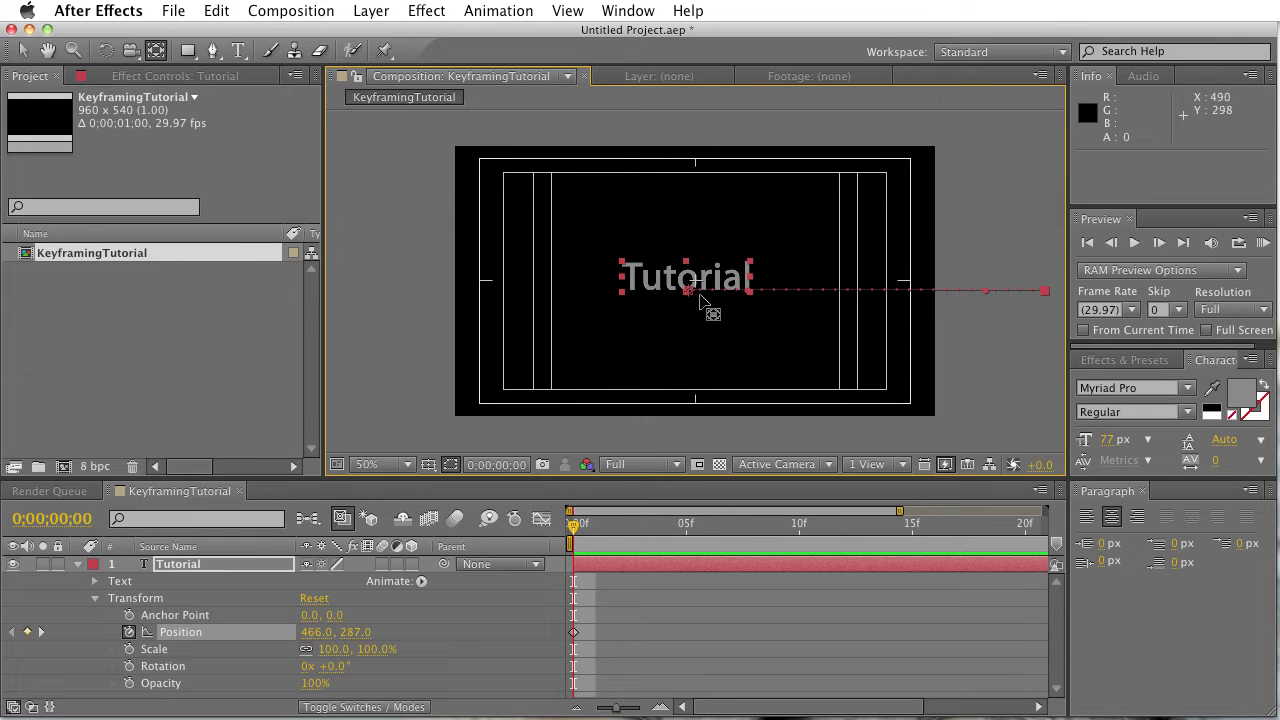
left_click(575, 523)
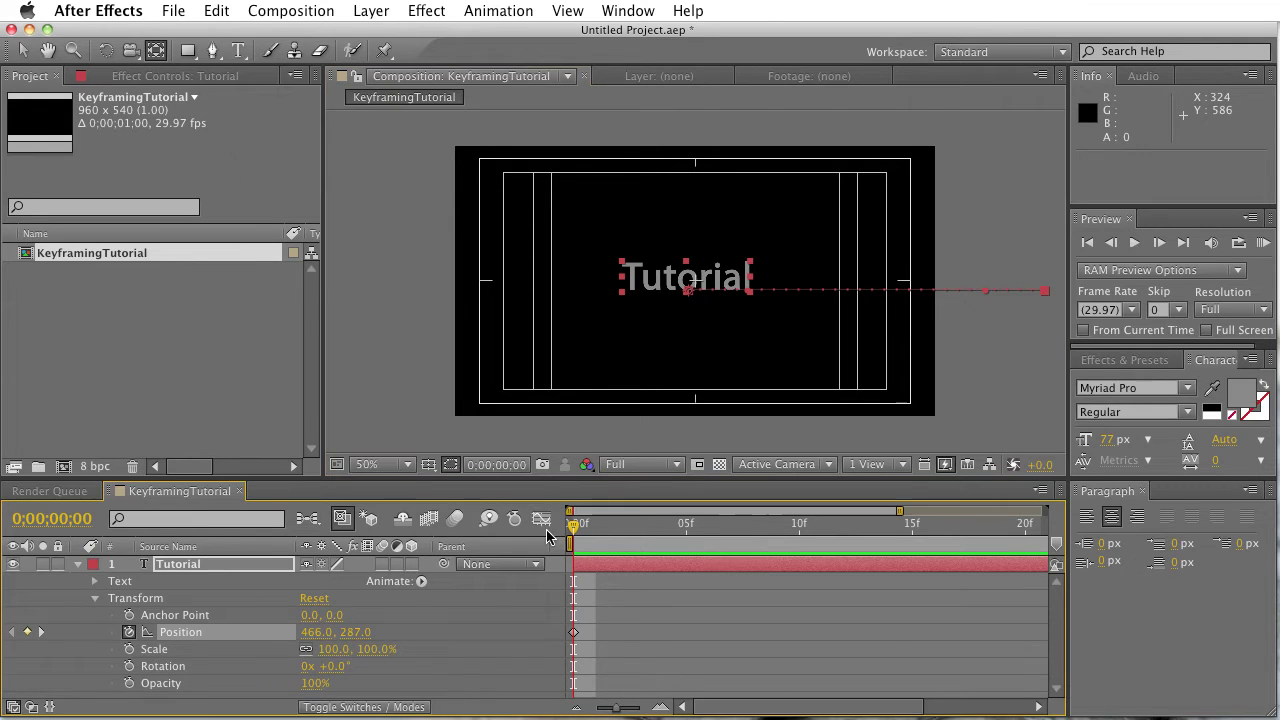
left_click(574, 632)
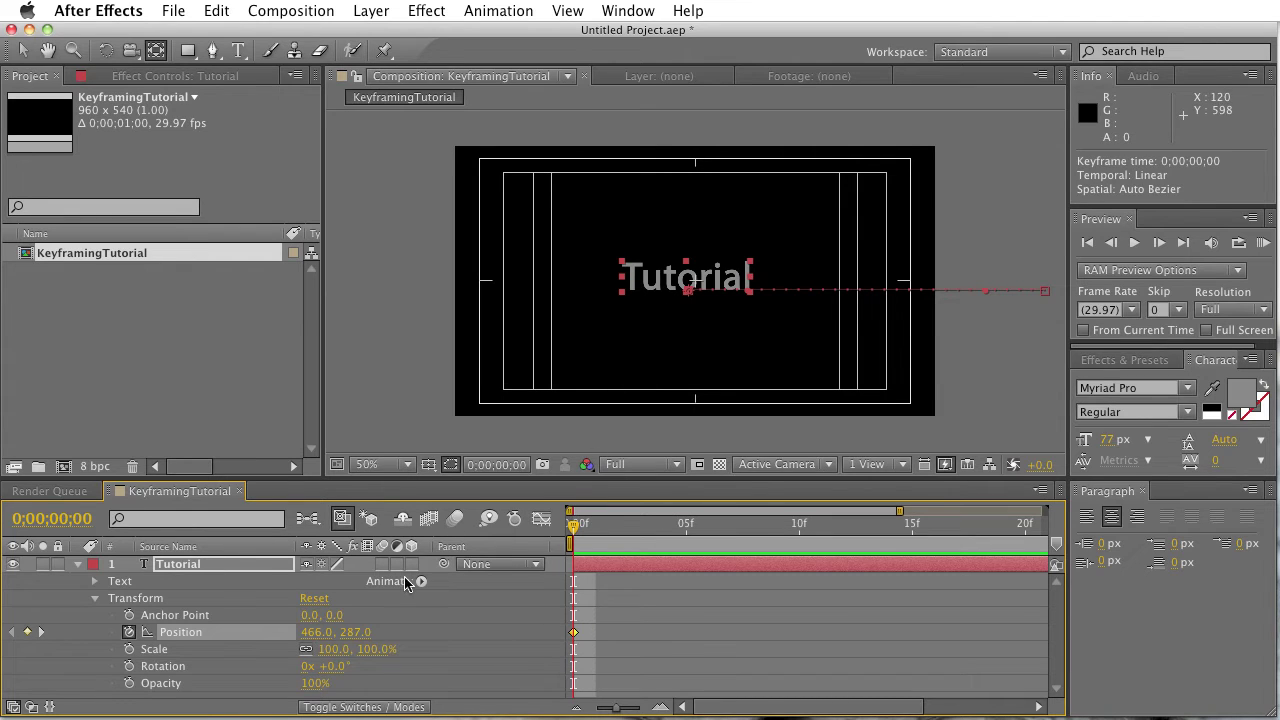
mouse_move(357, 634)
left_mouse_down()
mouse_move(316, 632)
mouse_move(342, 632)
left_mouse_up()
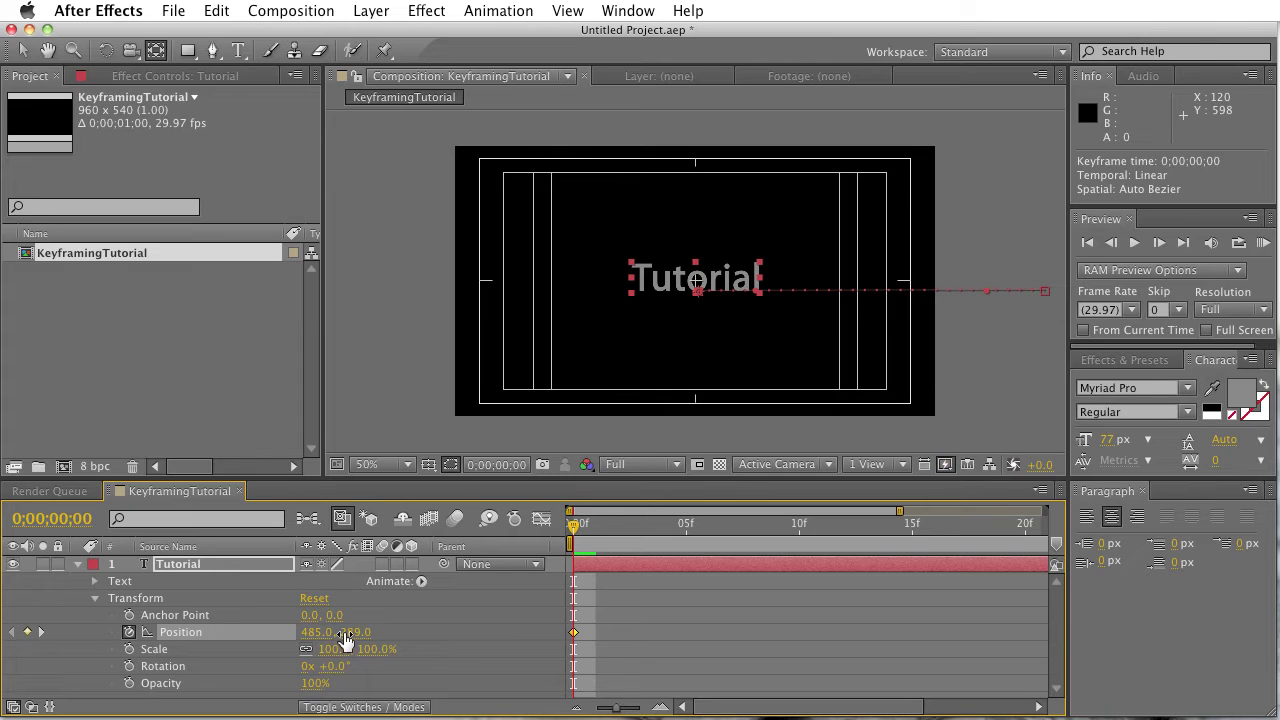
left_click_drag(358, 632, 362, 632)
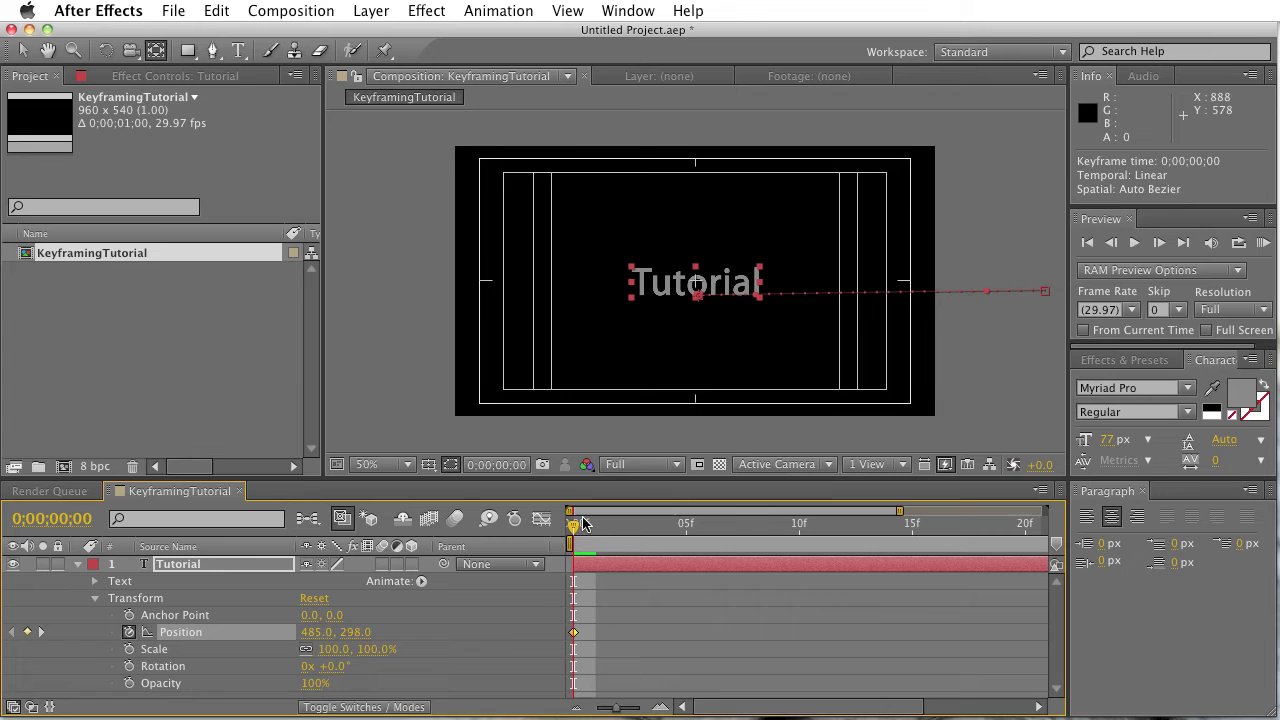
left_click_drag(574, 524, 374, 538)
left_click_drag(576, 528, 249, 556)
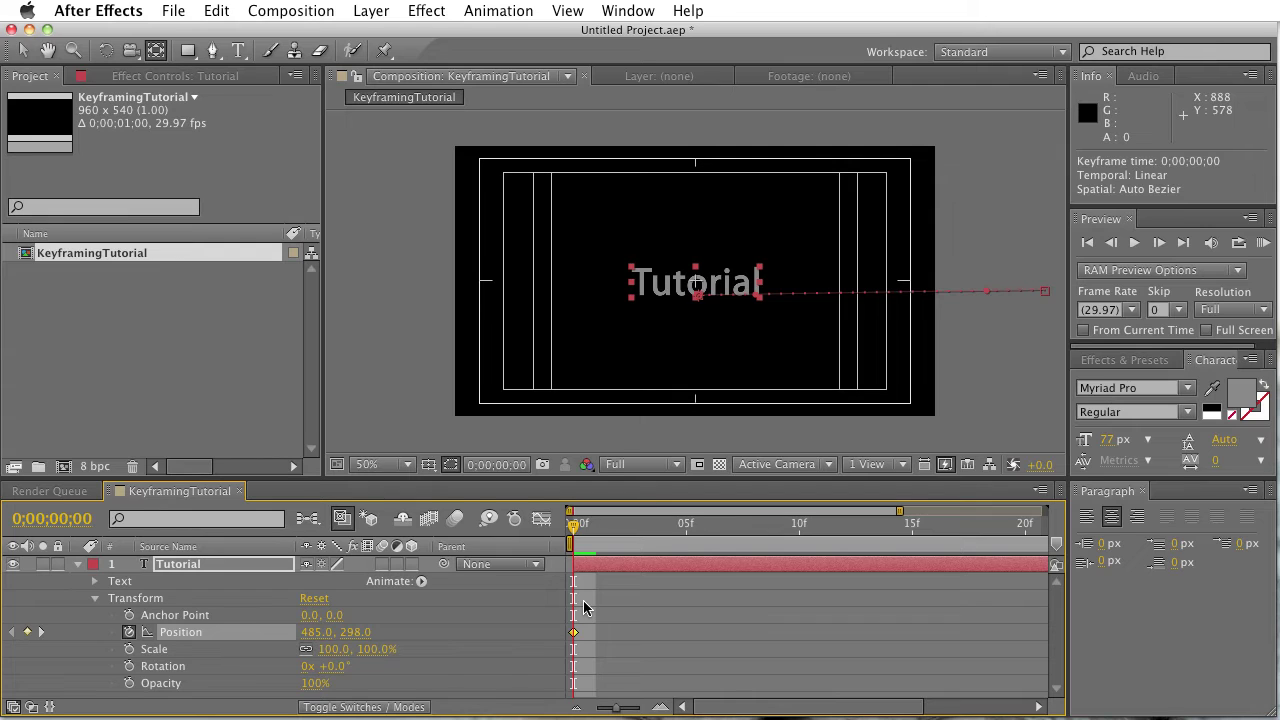
Step: Set the Y value of the Tutorial layer's Position keyframe at 0;00;00;29 to 298 to level the motion path
left_click(357, 633)
left_click_drag(782, 707, 888, 707)
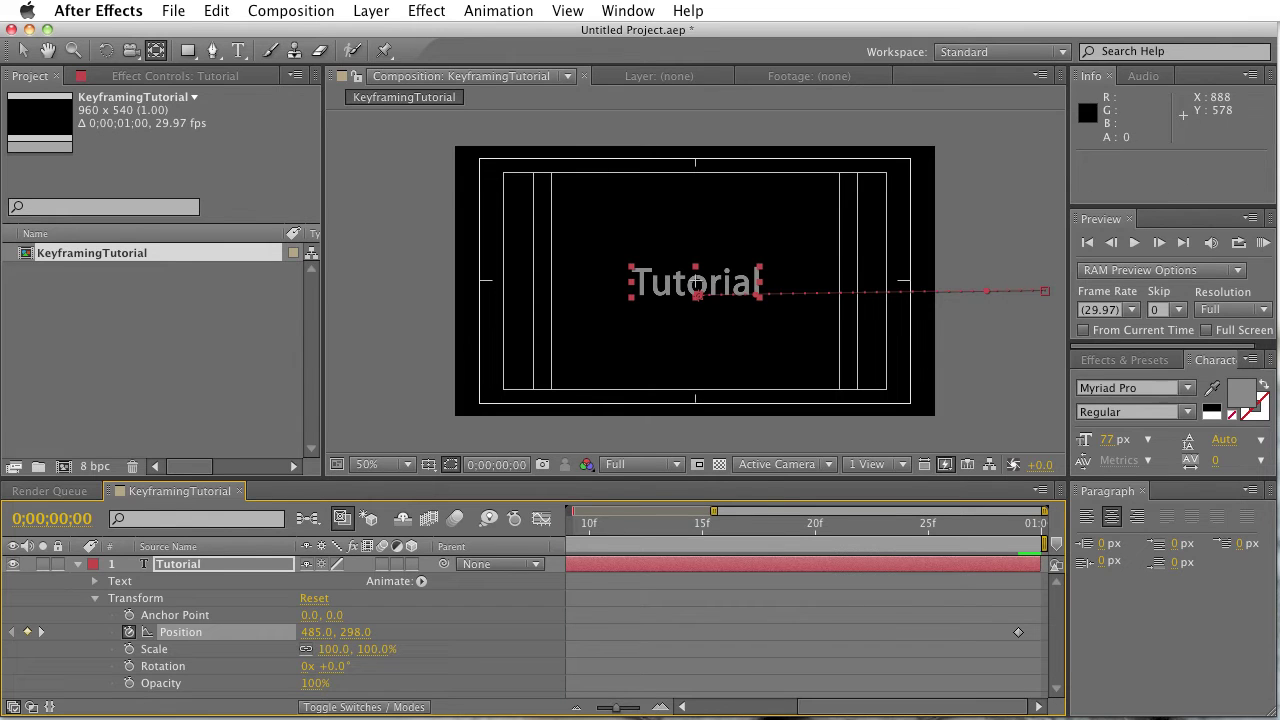
left_click(1018, 633)
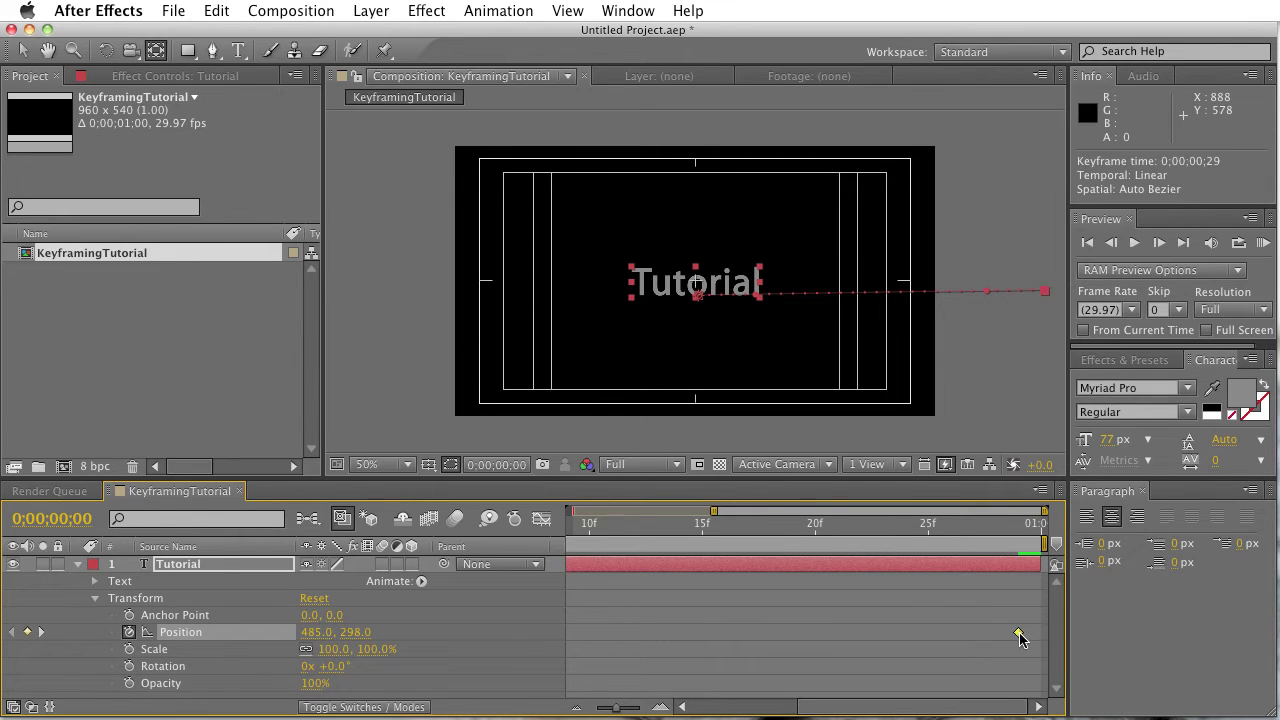
left_click(42, 634)
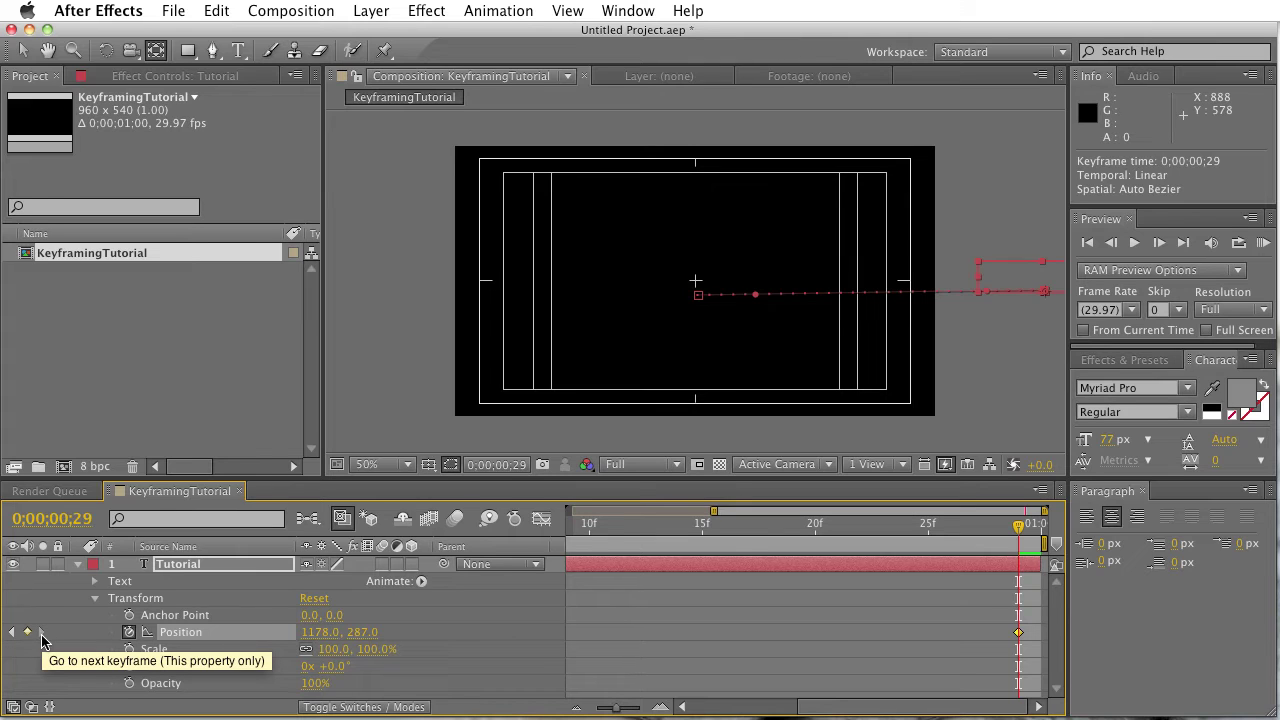
left_click(1017, 633)
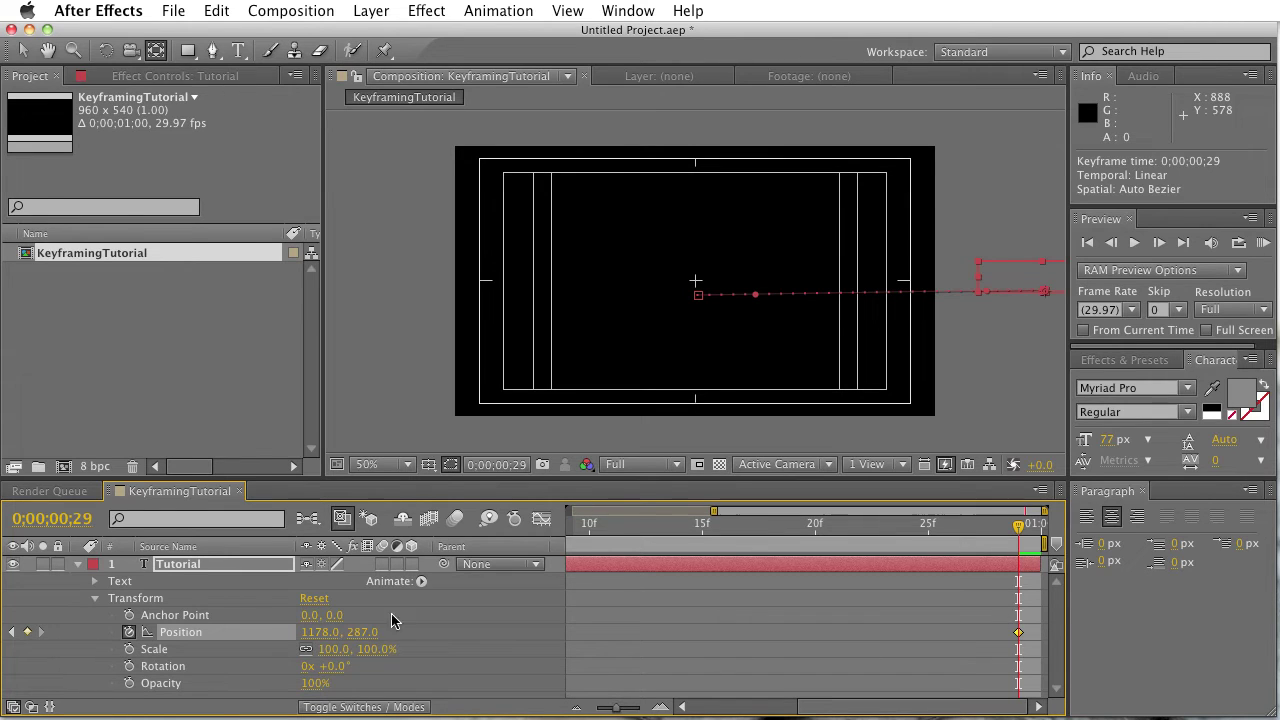
left_click(355, 633)
type("298")
key("Return")
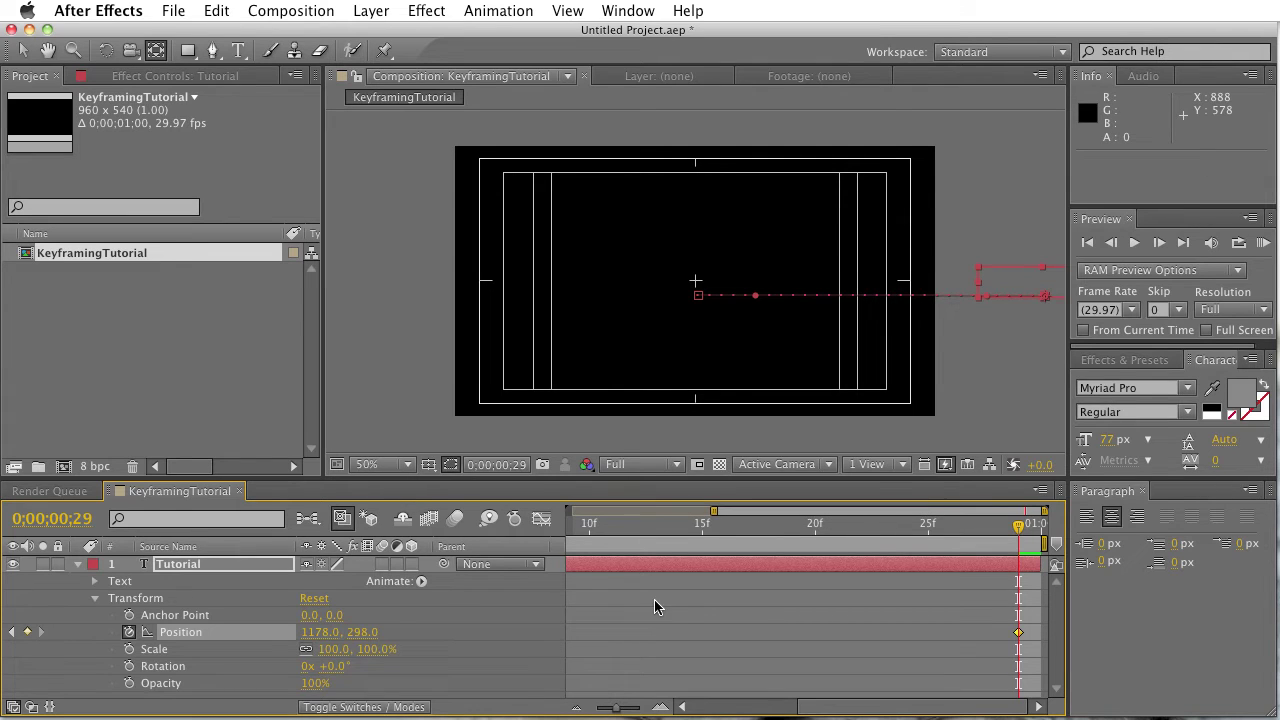
Step: Play a RAM preview of the levelled text movement and return the current time to 0;00;00;00
left_click_drag(1017, 533, 1150, 560)
left_click(1264, 243)
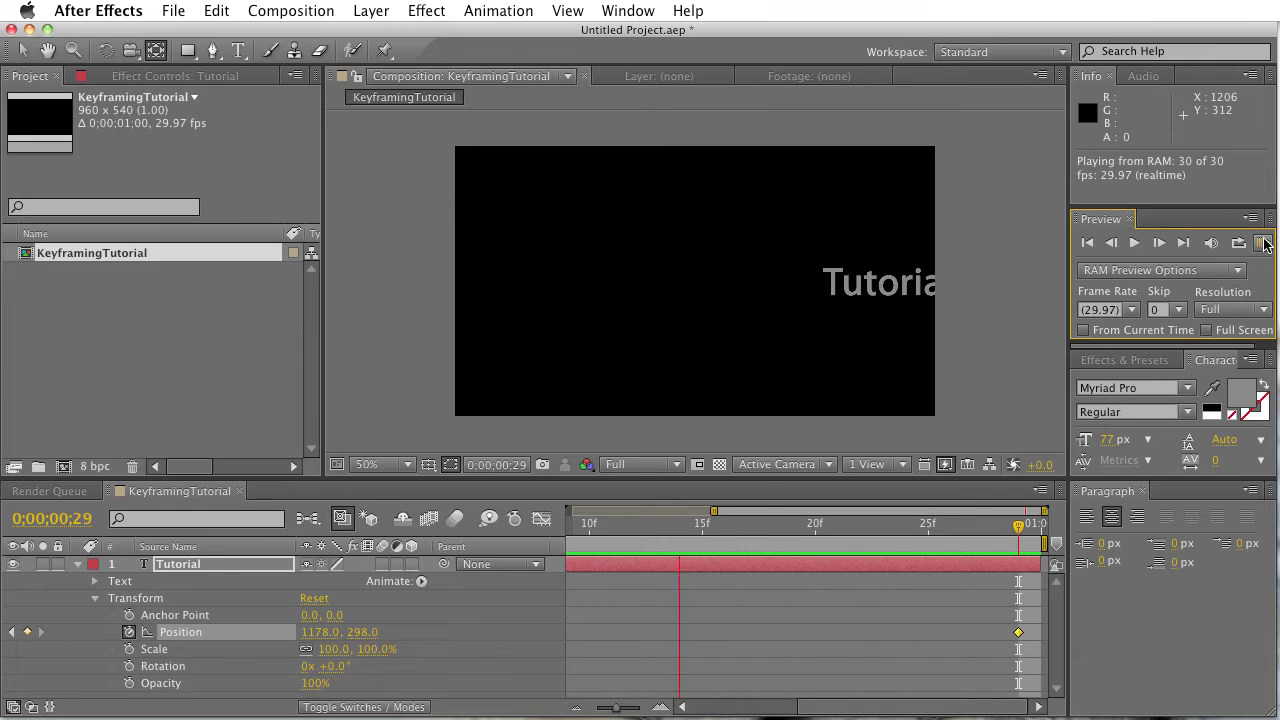
left_click(1264, 243)
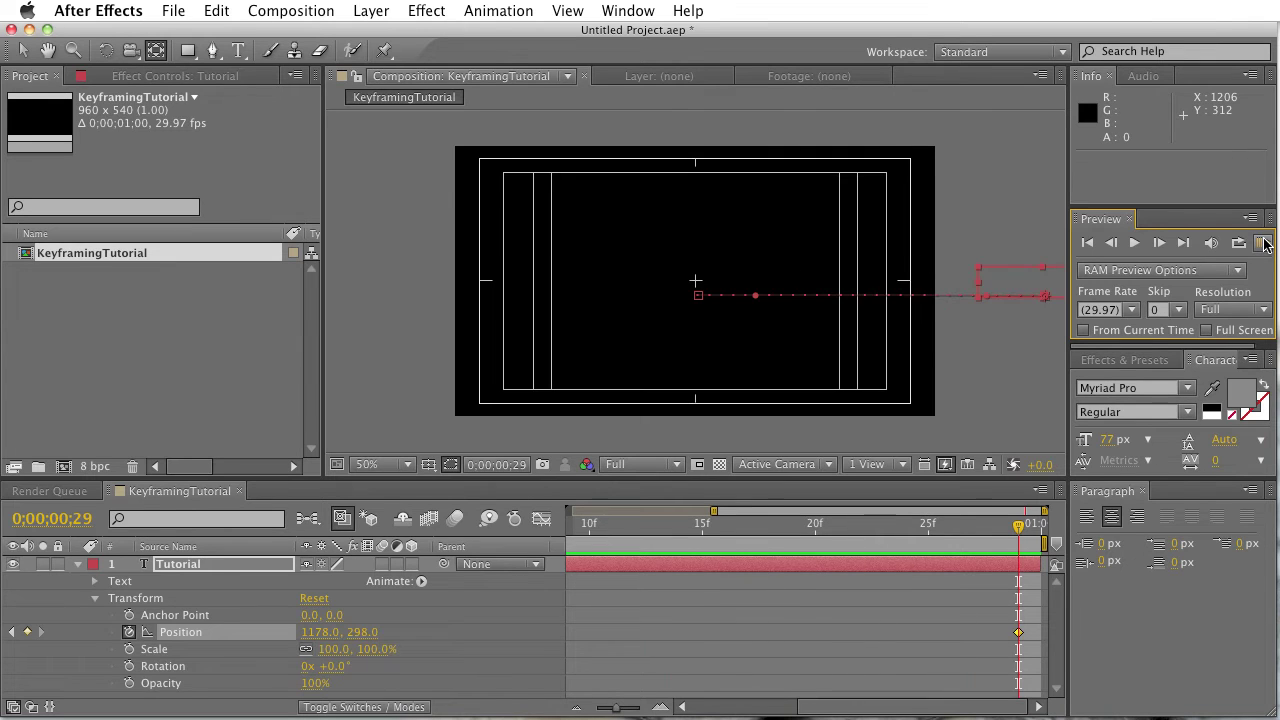
left_click_drag(890, 707, 772, 707)
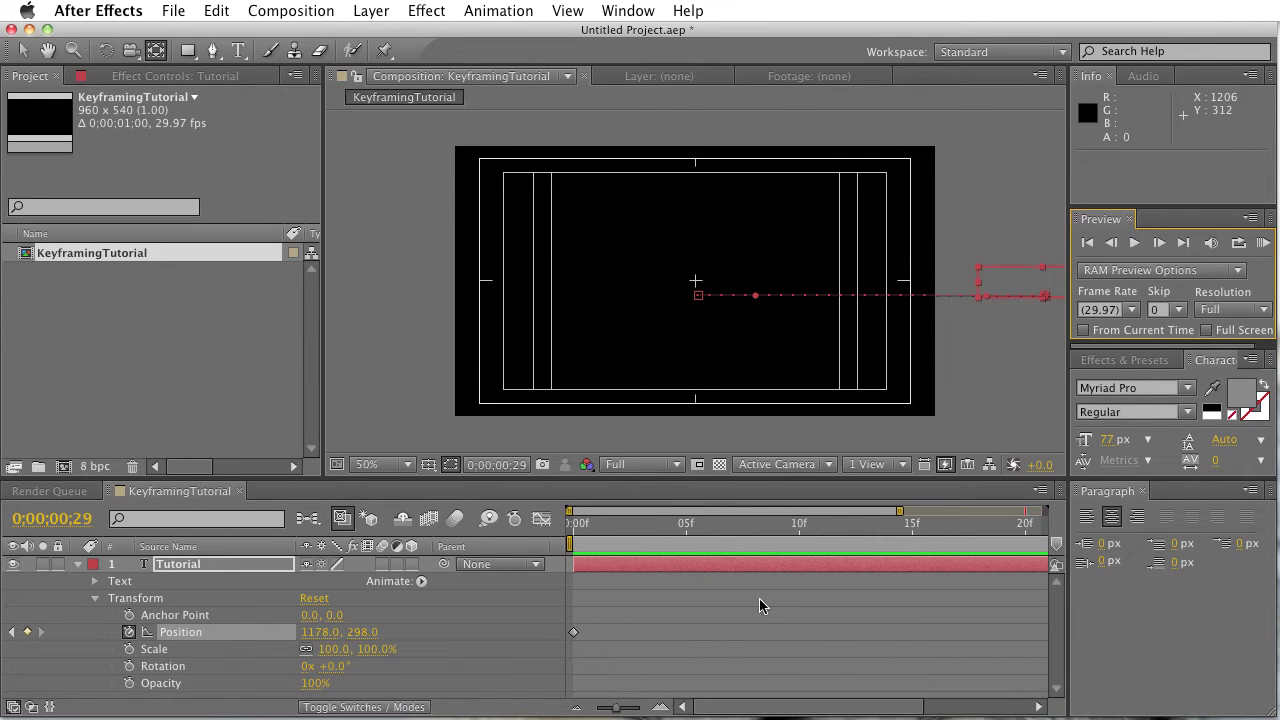
left_click_drag(703, 521, 458, 563)
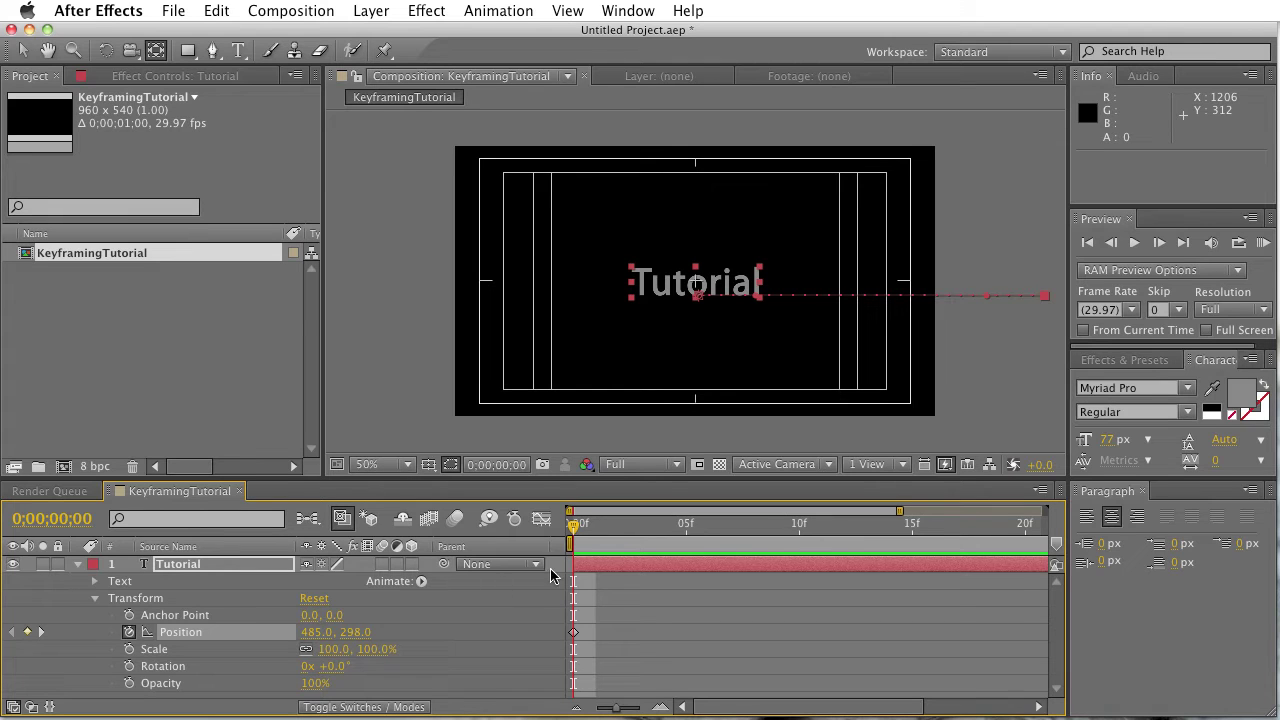
left_click_drag(594, 602, 558, 643)
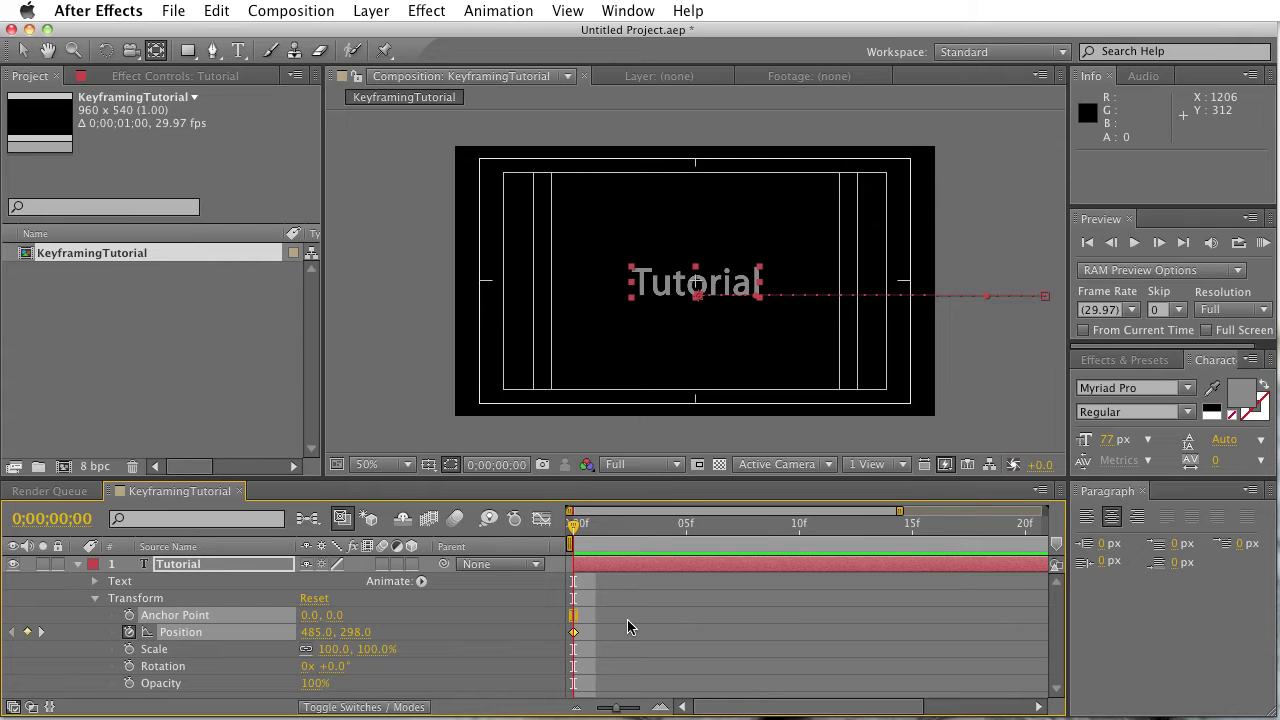
right_click(573, 632)
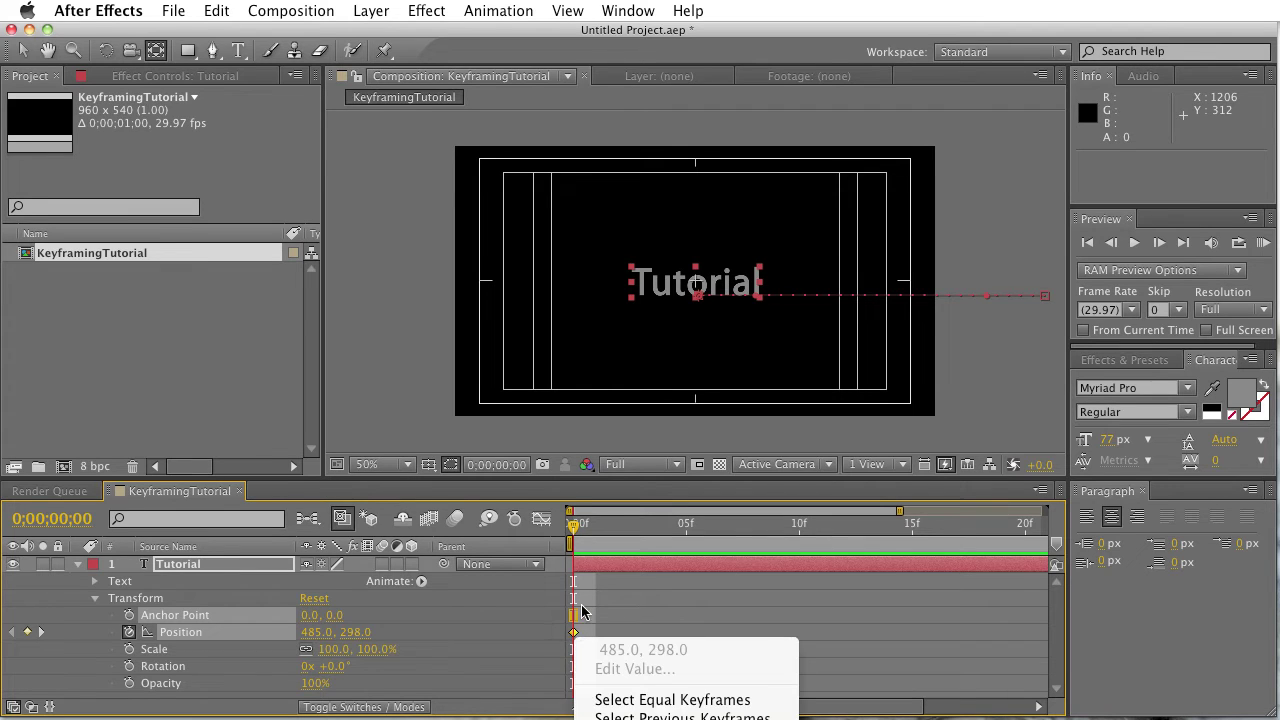
left_click(592, 597)
left_click(580, 601)
left_click_drag(580, 601, 1048, 698)
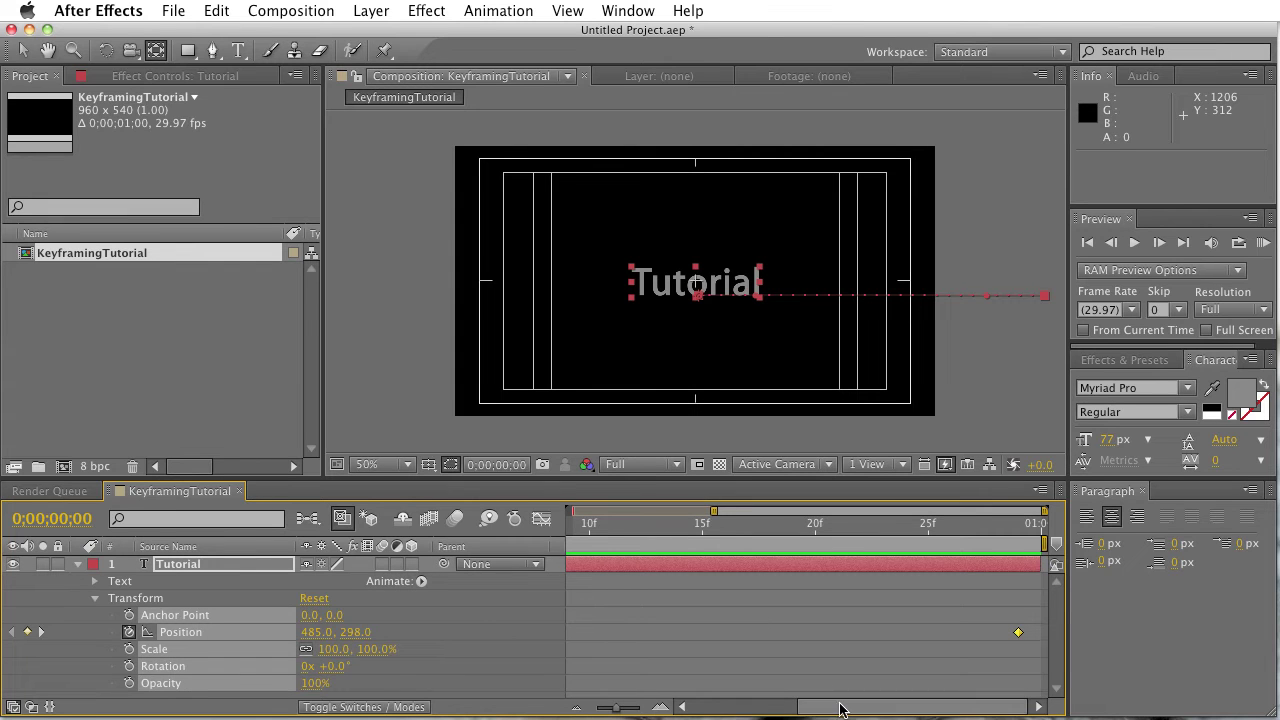
left_click_drag(840, 706, 588, 708)
Step: Apply Easy Ease to the Tutorial layer's first Position keyframe at 0;00;00;00 and deselect the layer
left_click(593, 618)
left_click(574, 632)
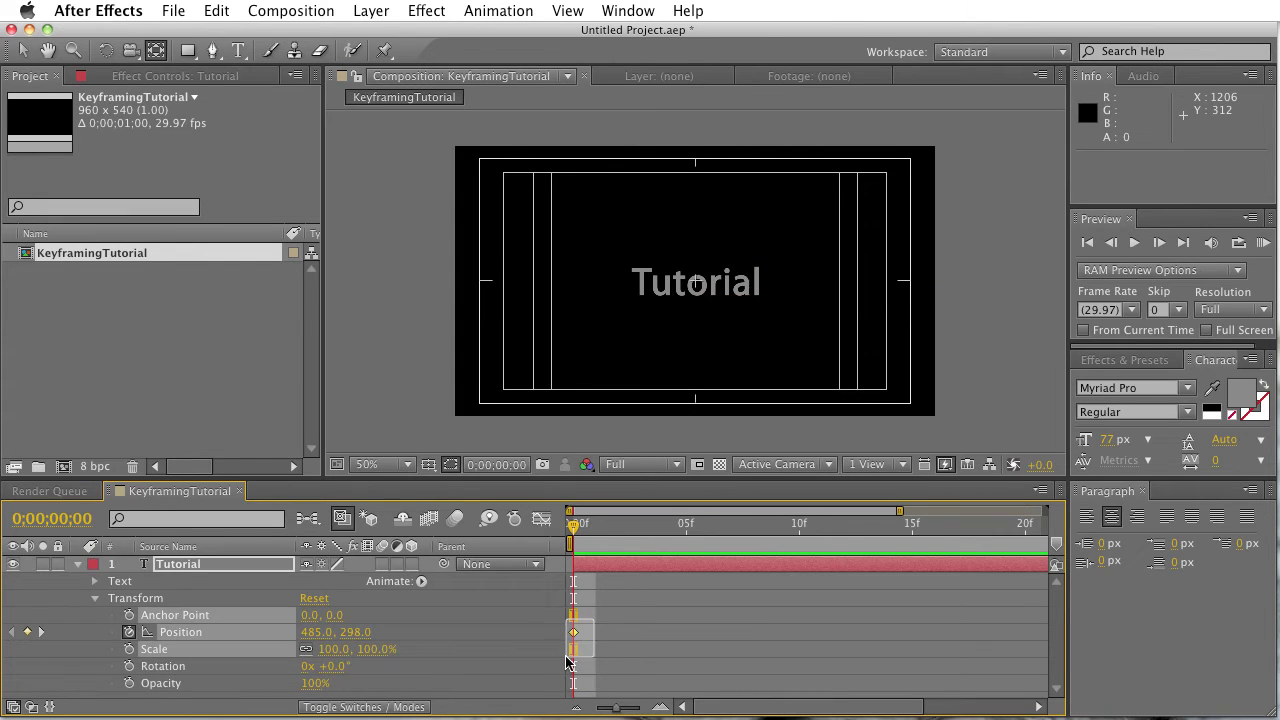
right_click(574, 632)
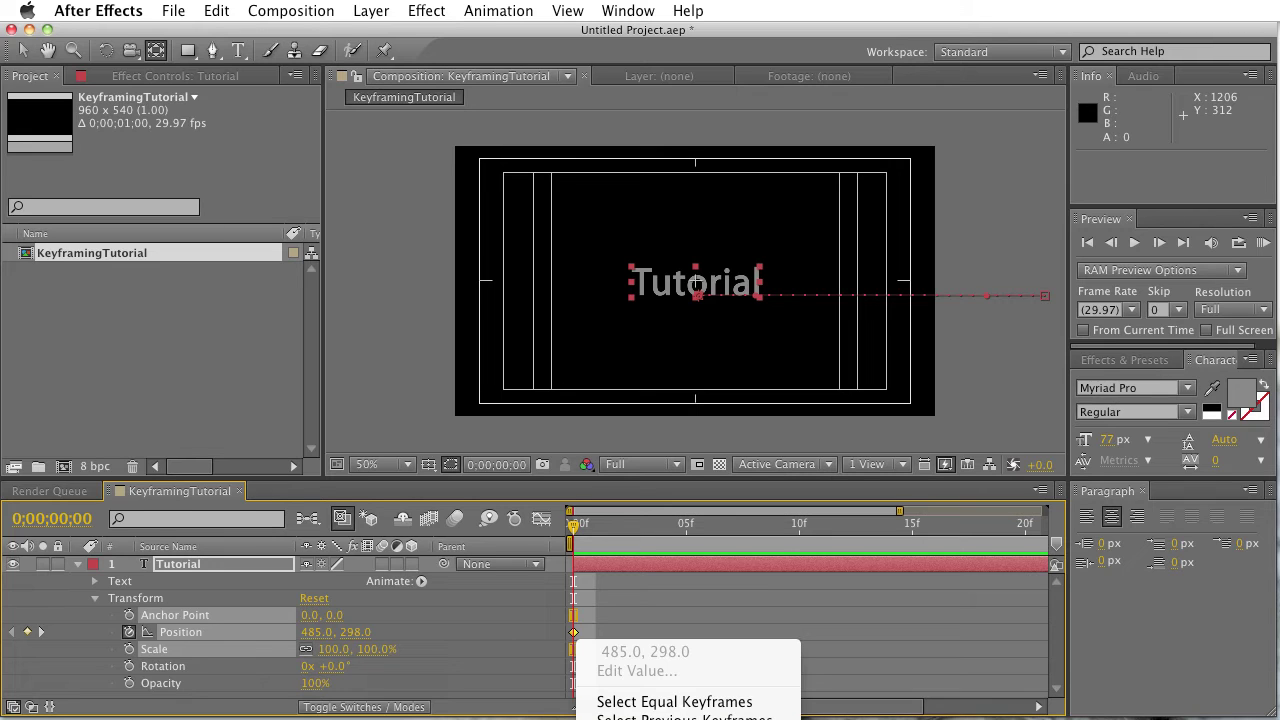
left_click(721, 594)
left_click(721, 594)
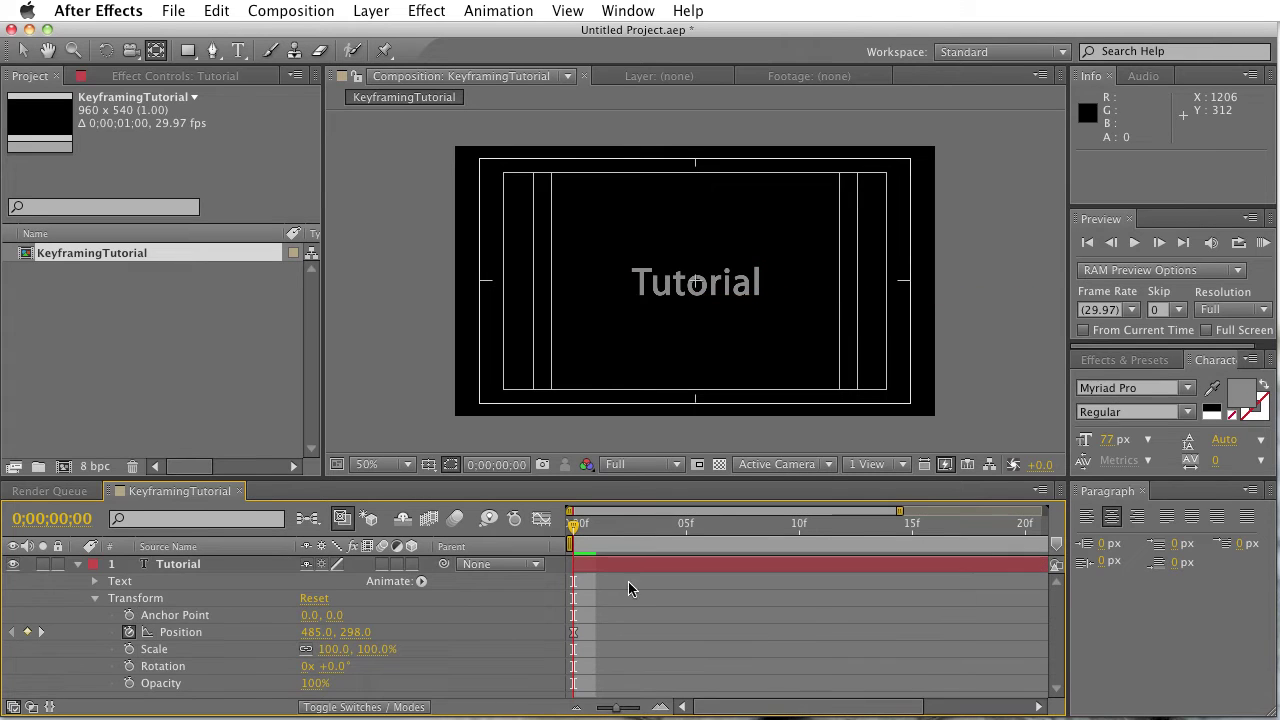
Step: Apply Easy Ease to the last Position keyframe at 0;00;00;29 and play a RAM preview of the eased animation
left_click_drag(573, 528, 1120, 560)
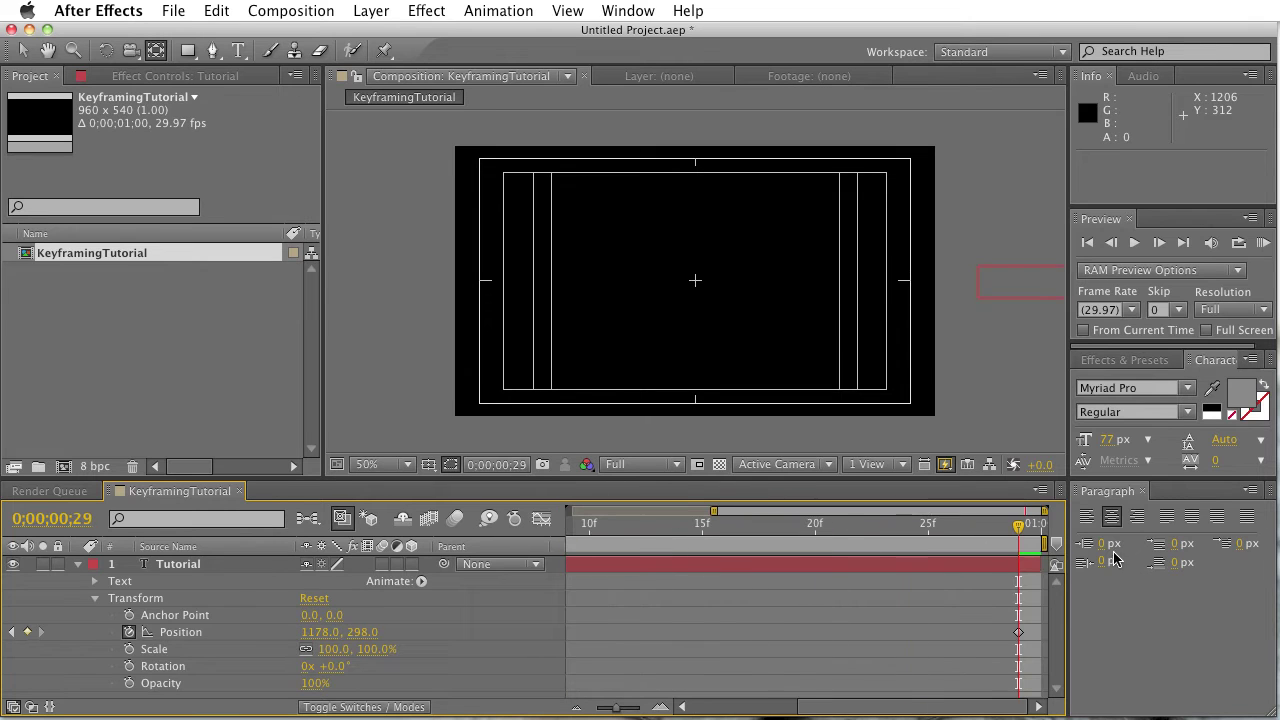
left_click(1019, 633)
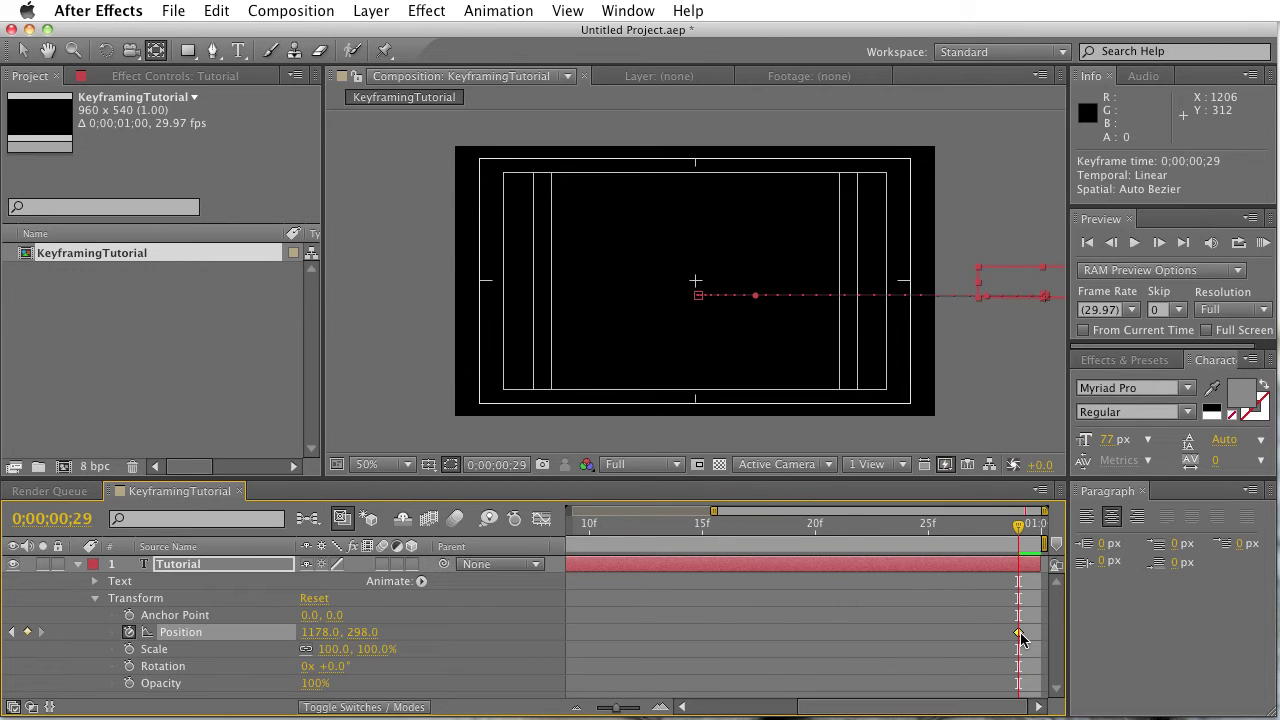
right_click(1020, 636)
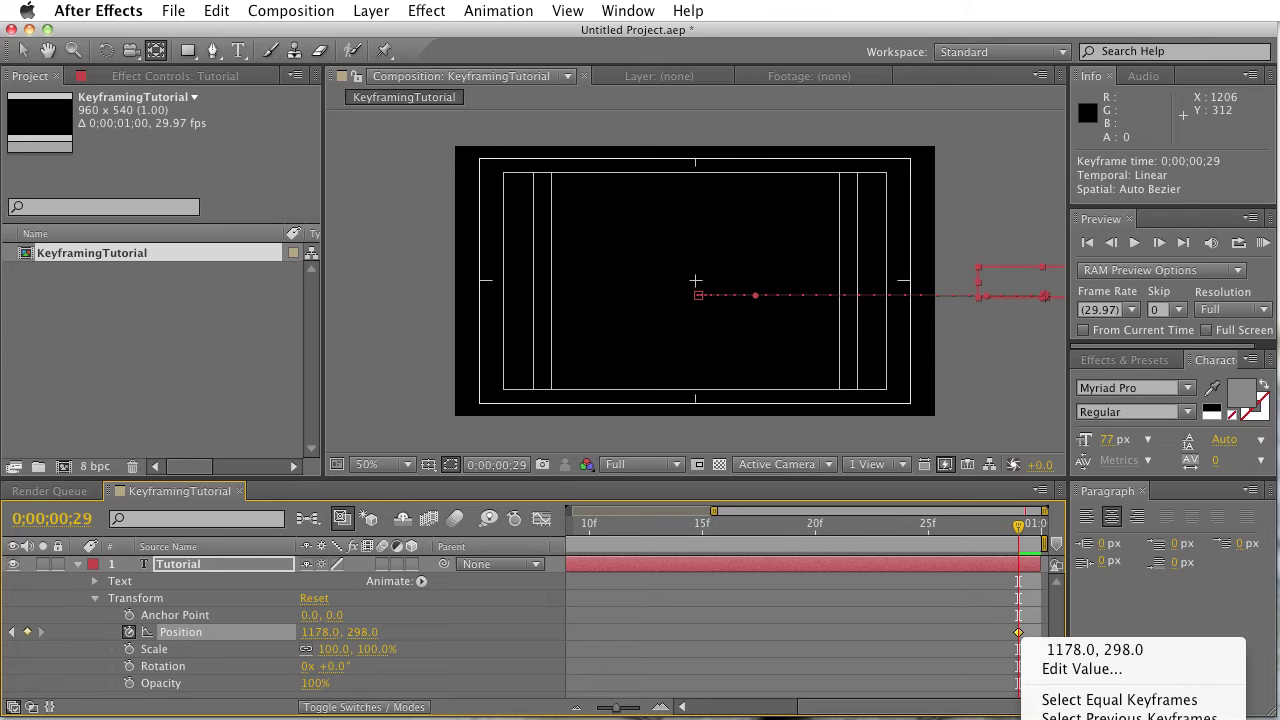
left_click(1178, 717)
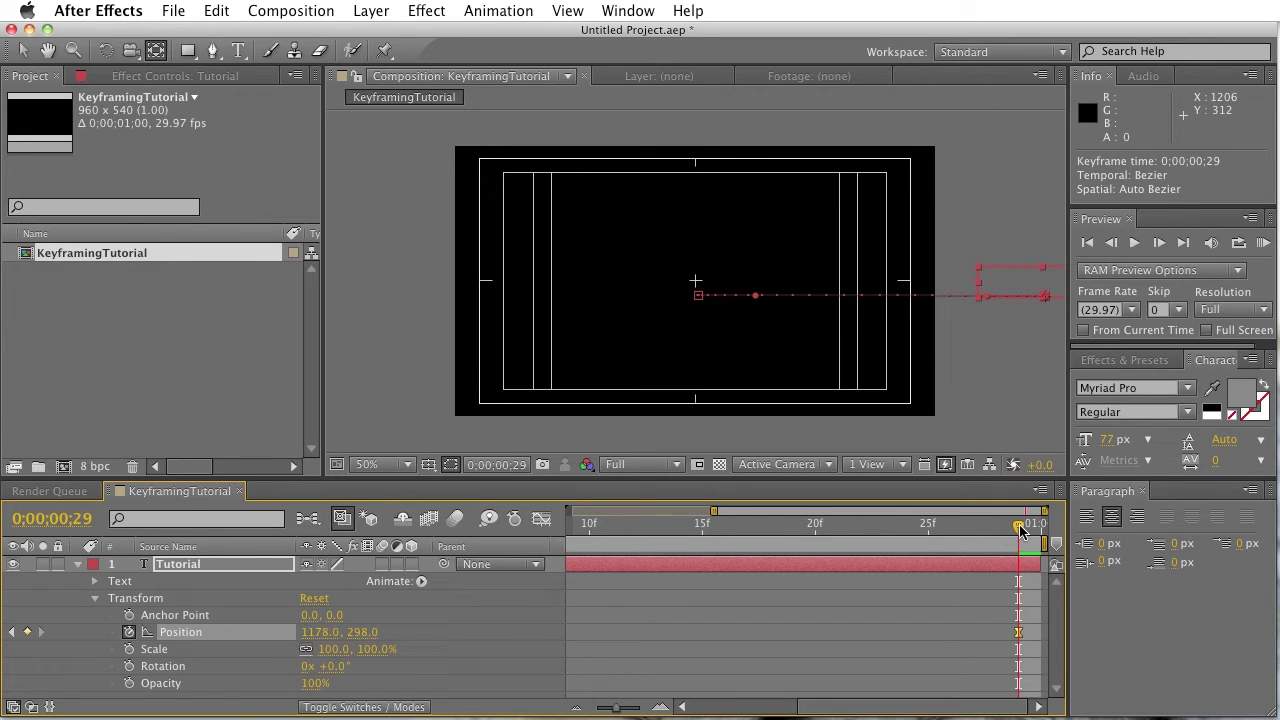
left_click_drag(1020, 530, 996, 570)
left_click(1264, 243)
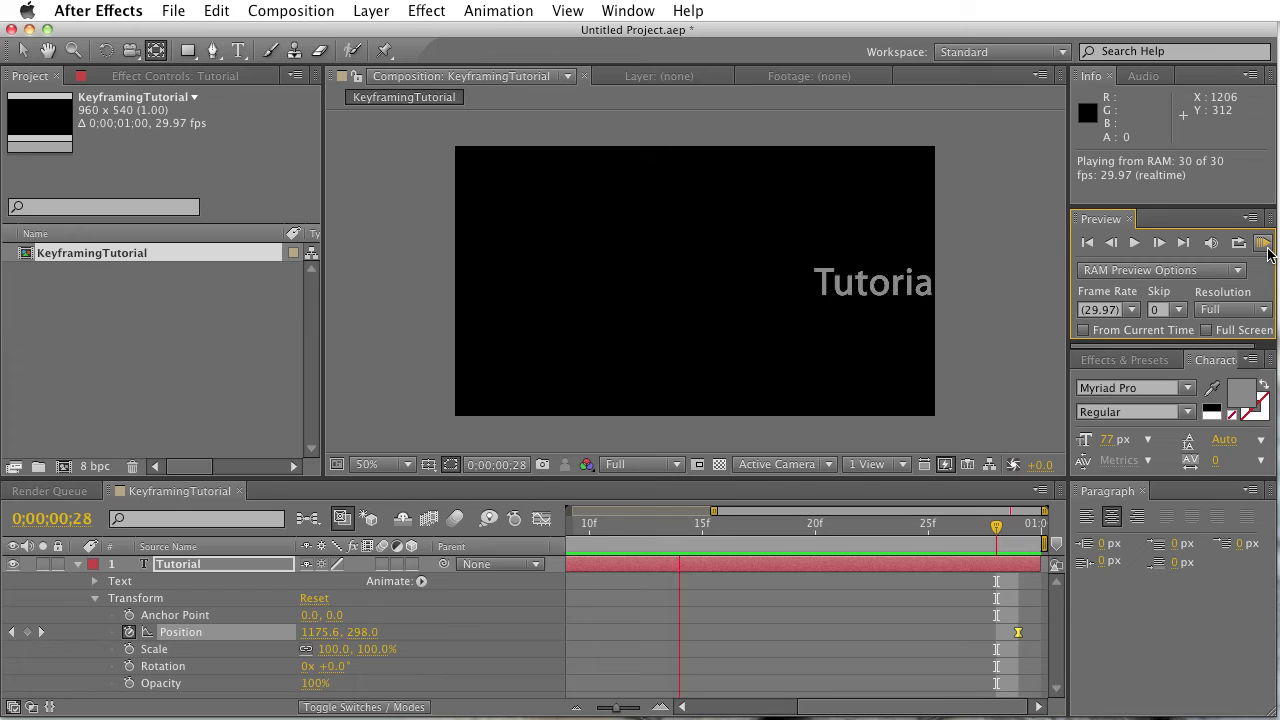
Step: Stop the preview, return the current time to 0;00;00;00 and add a Scale keyframe to the Tutorial layer there
left_click(1265, 250)
left_click_drag(852, 707, 748, 707)
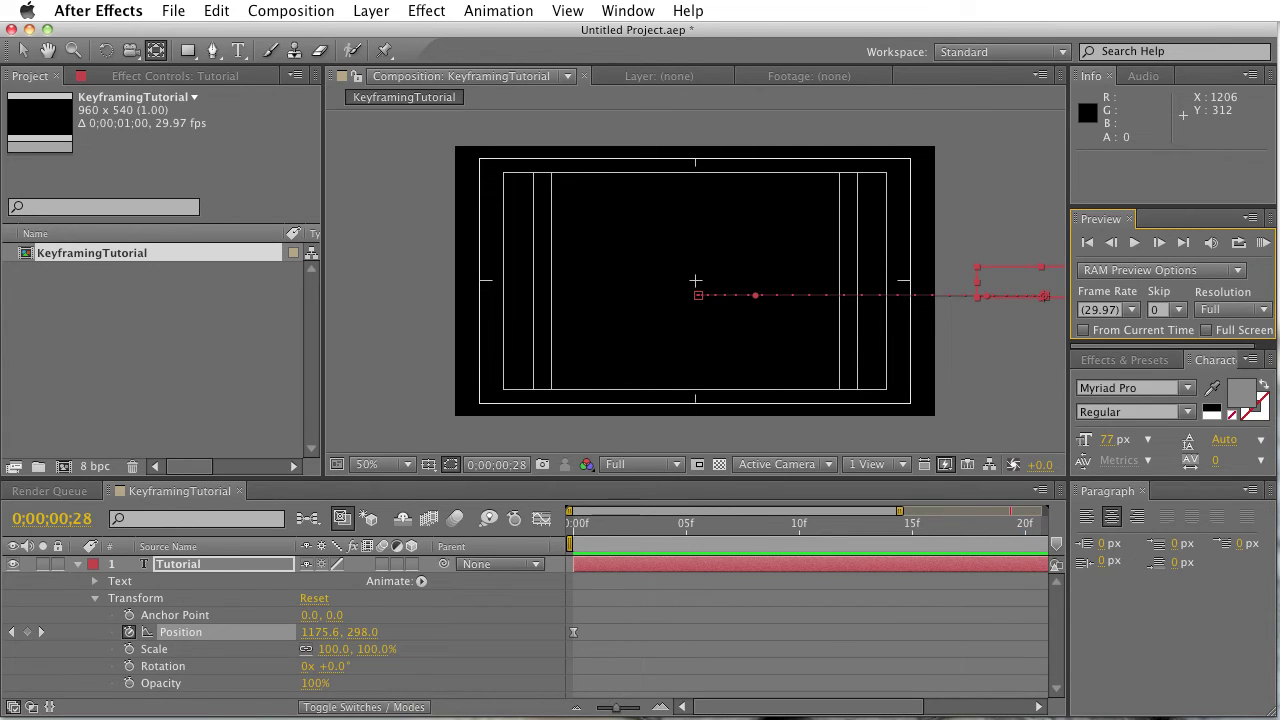
left_click_drag(981, 529, 586, 534)
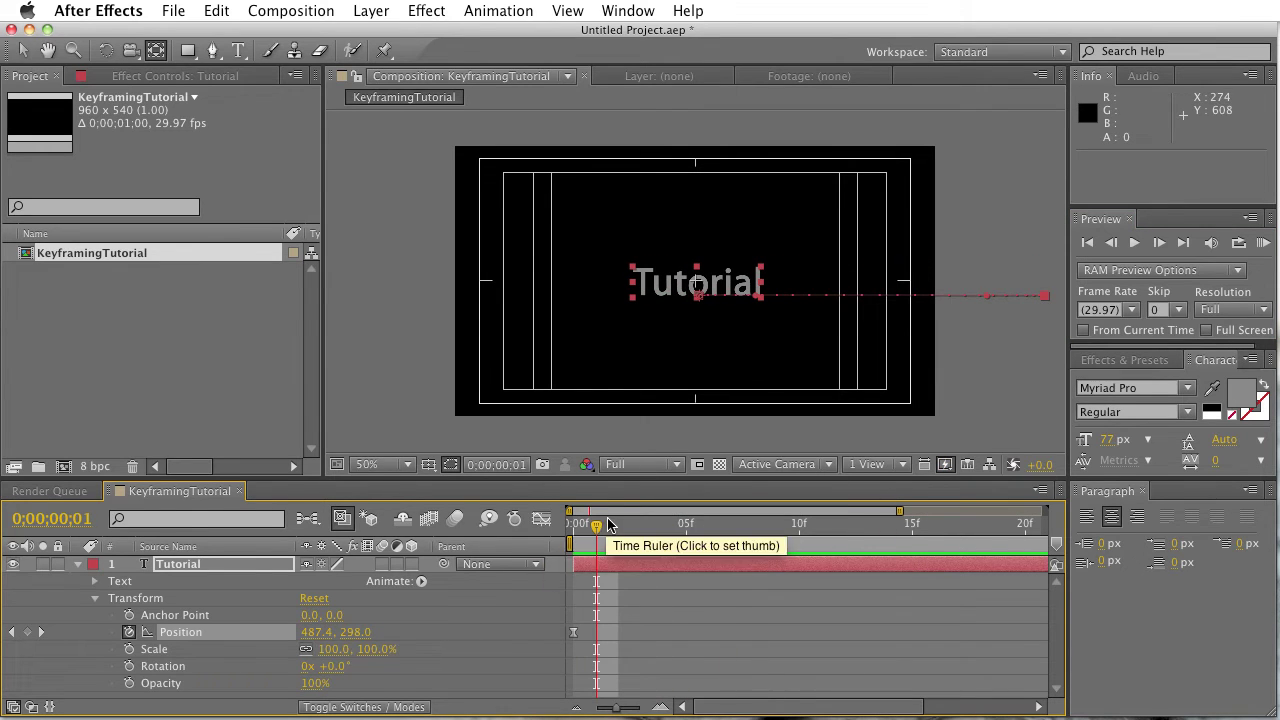
left_click_drag(597, 524, 530, 527)
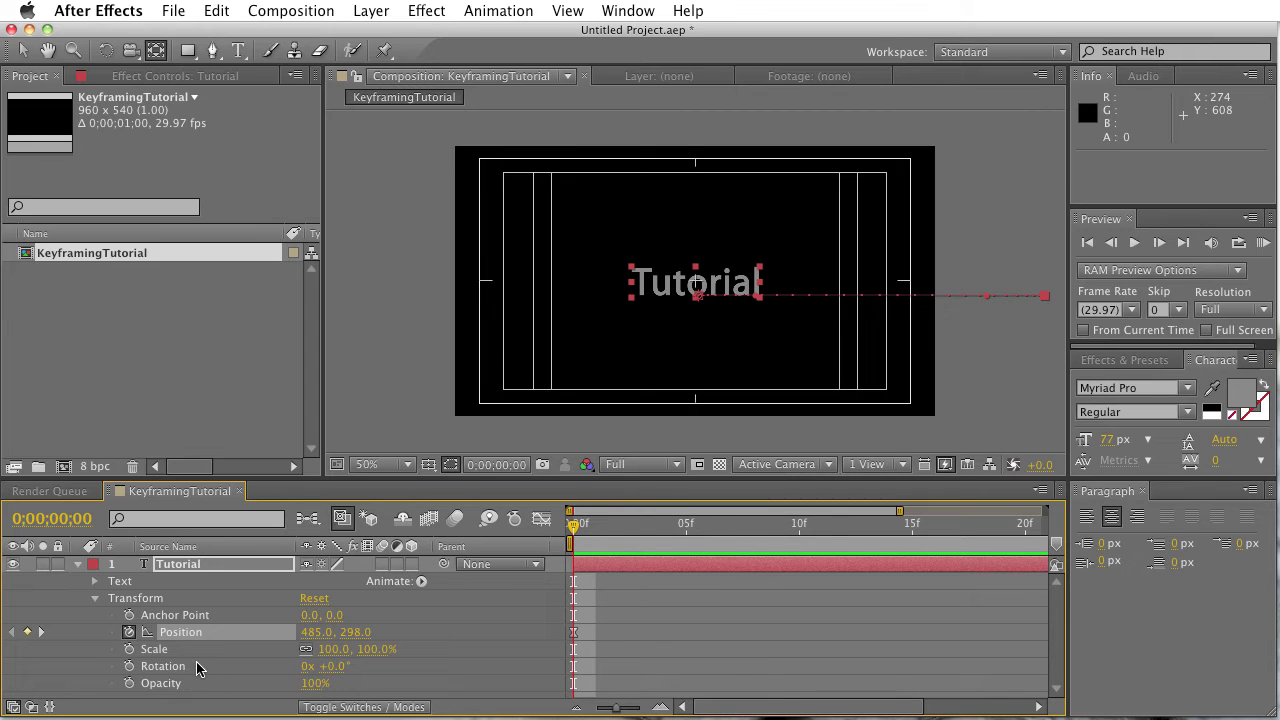
left_click(130, 650)
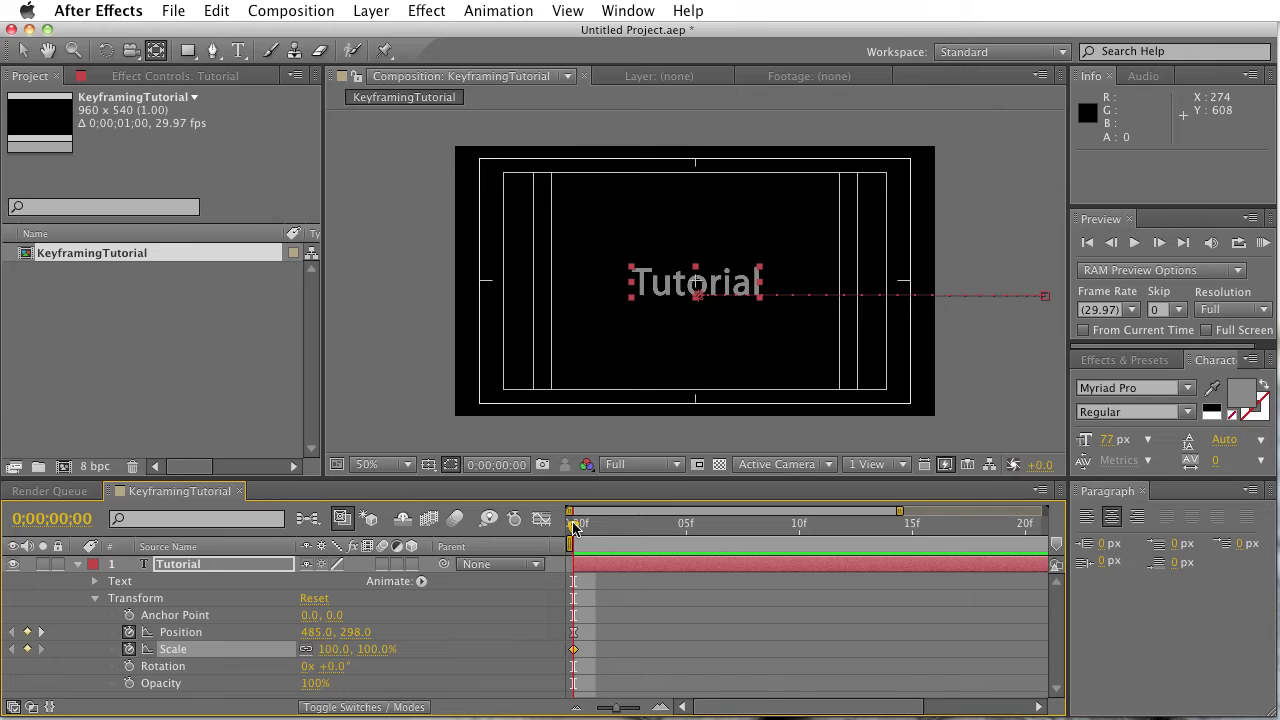
Step: Set the Tutorial layer's Scale to 50% at 0;00;00;29
left_click_drag(574, 527, 1176, 584)
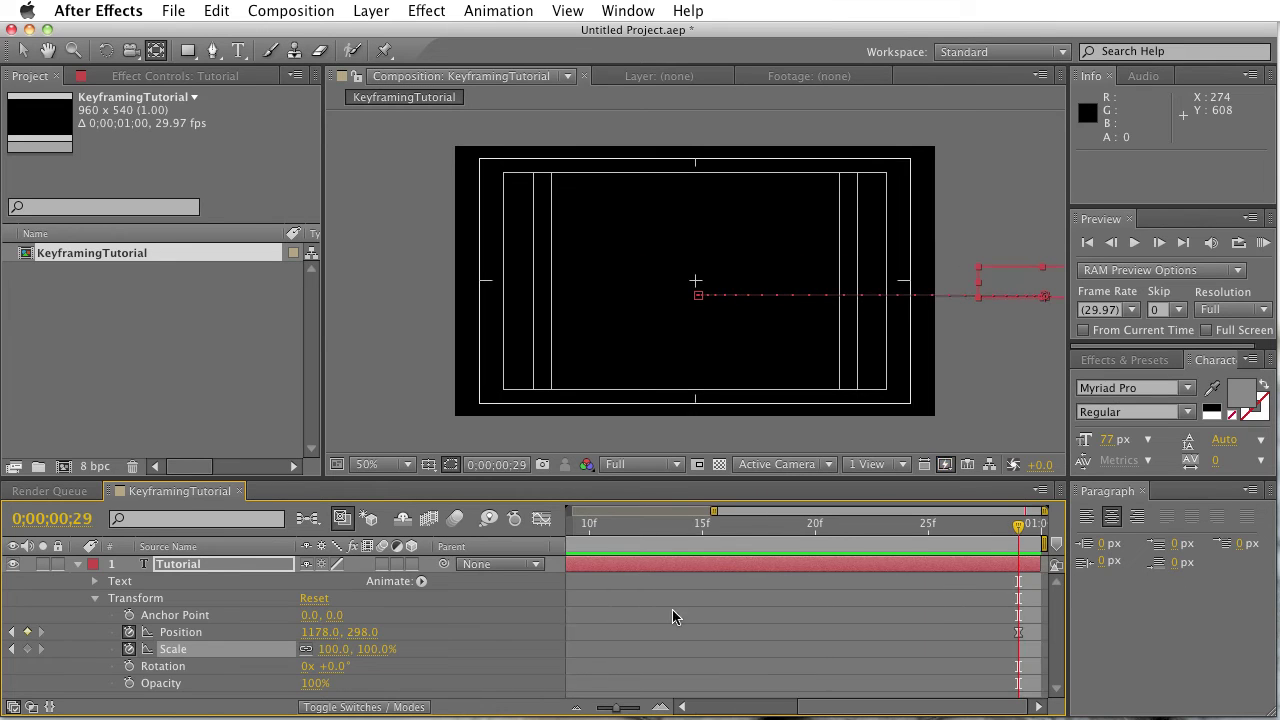
left_click(330, 650)
type("50")
key("Return")
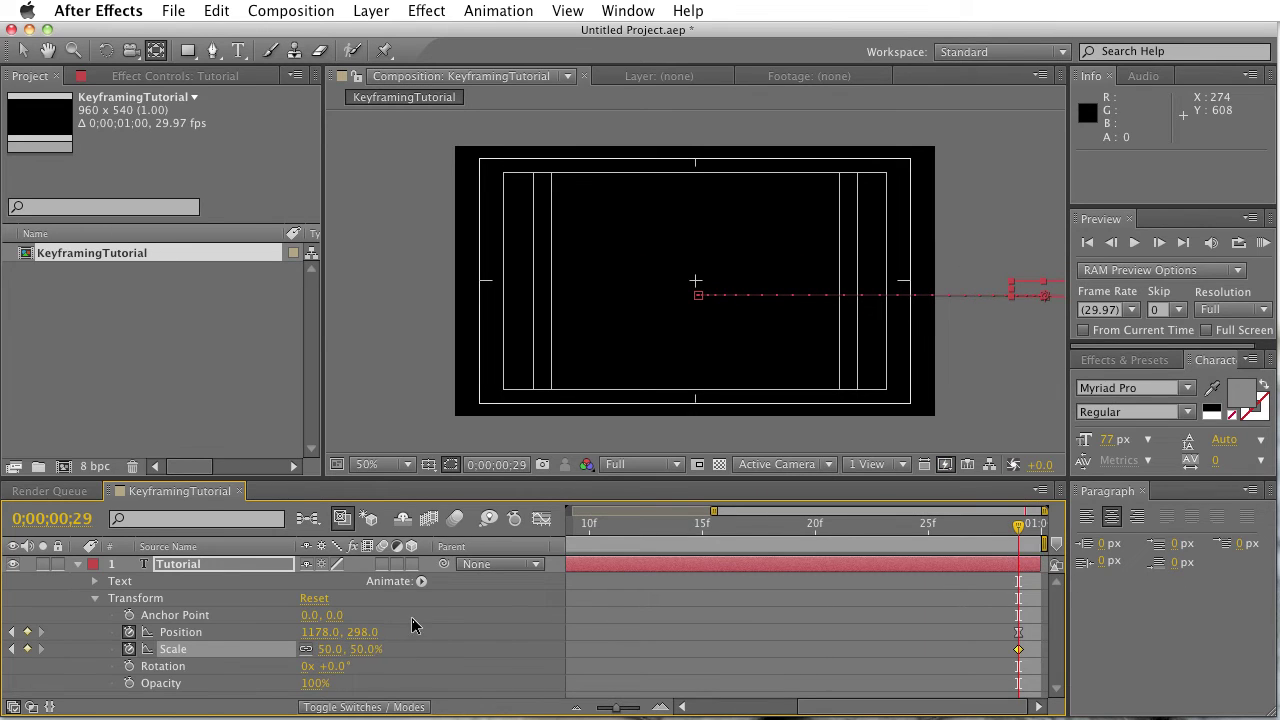
Step: Try a Scale of 45% on the keyframe at 0;00;00;29, and set it back to 50%
left_click(328, 650)
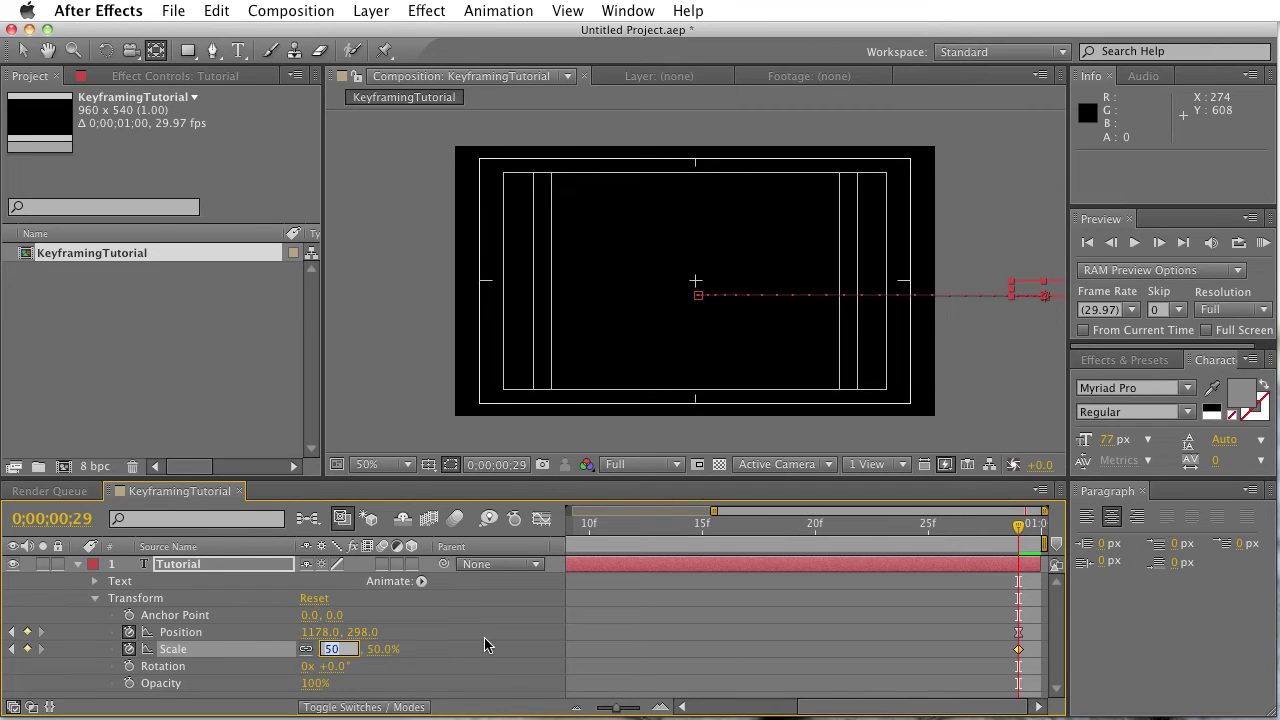
type("45")
key("Return")
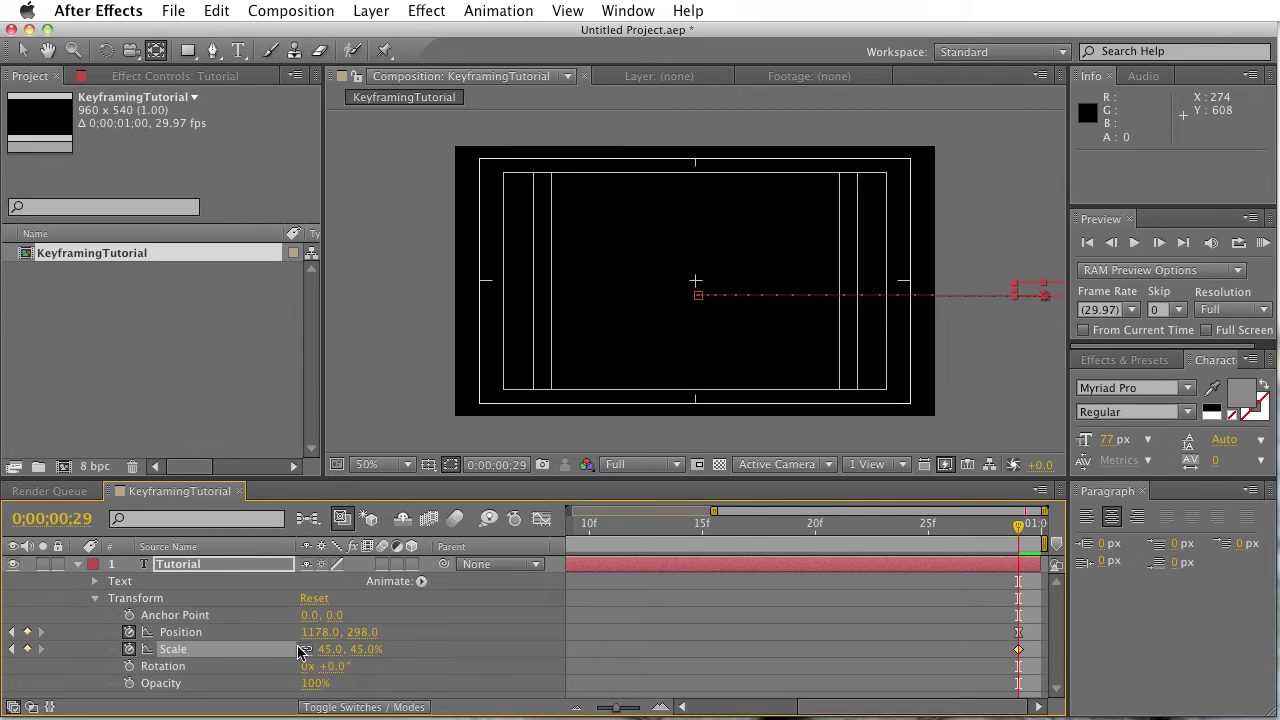
left_click(330, 649)
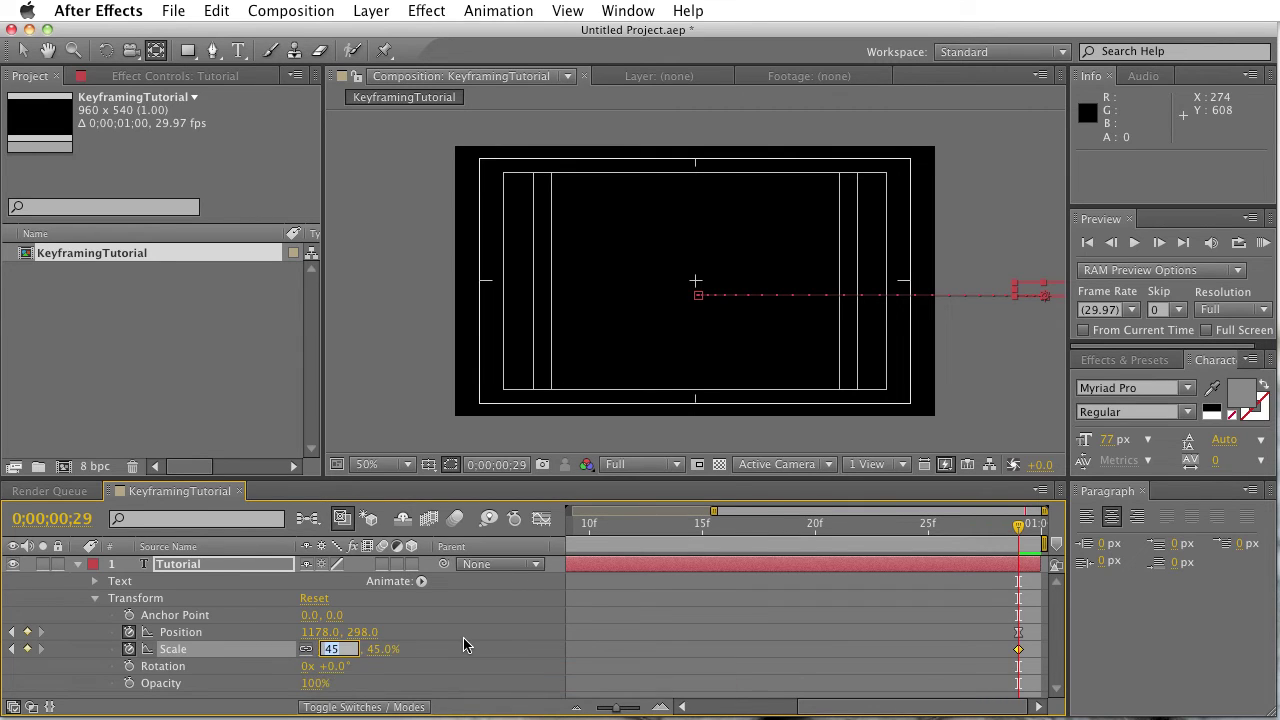
type("50")
key("Return")
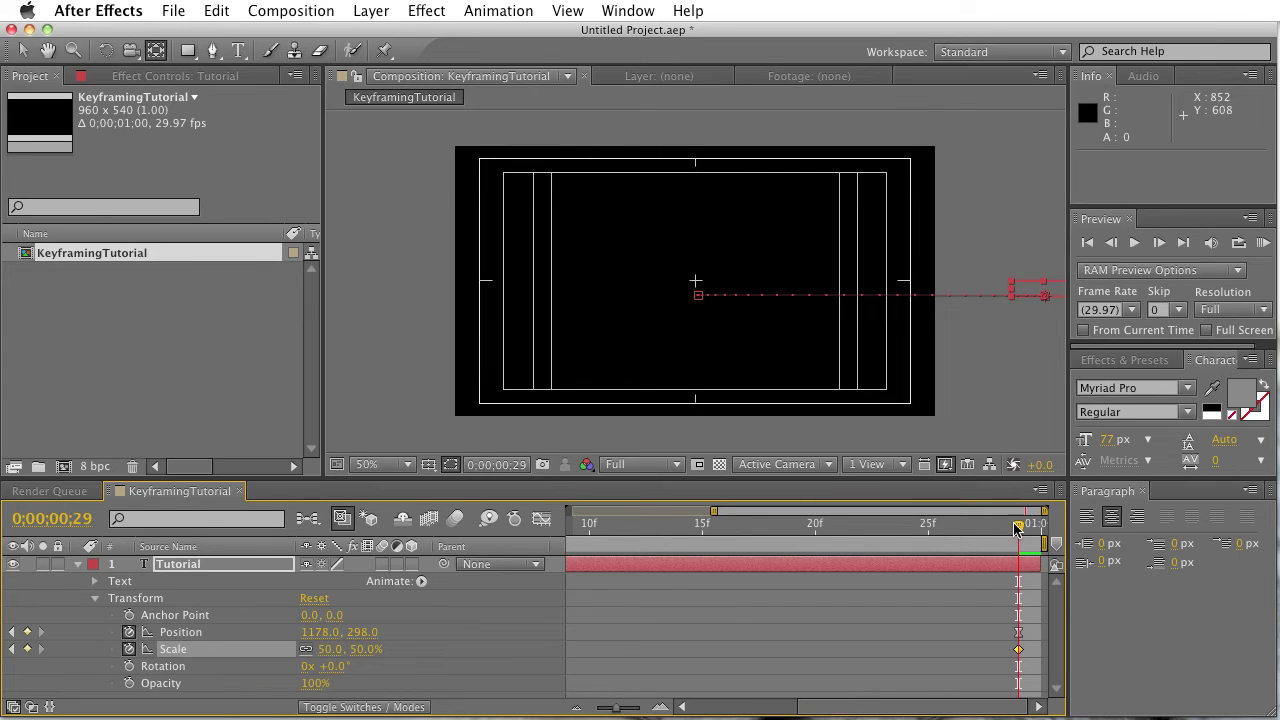
Step: Try a Scale of 300% on the Tutorial layer's first keyframe at 0;00;00;00
left_click_drag(1020, 532, 472, 552)
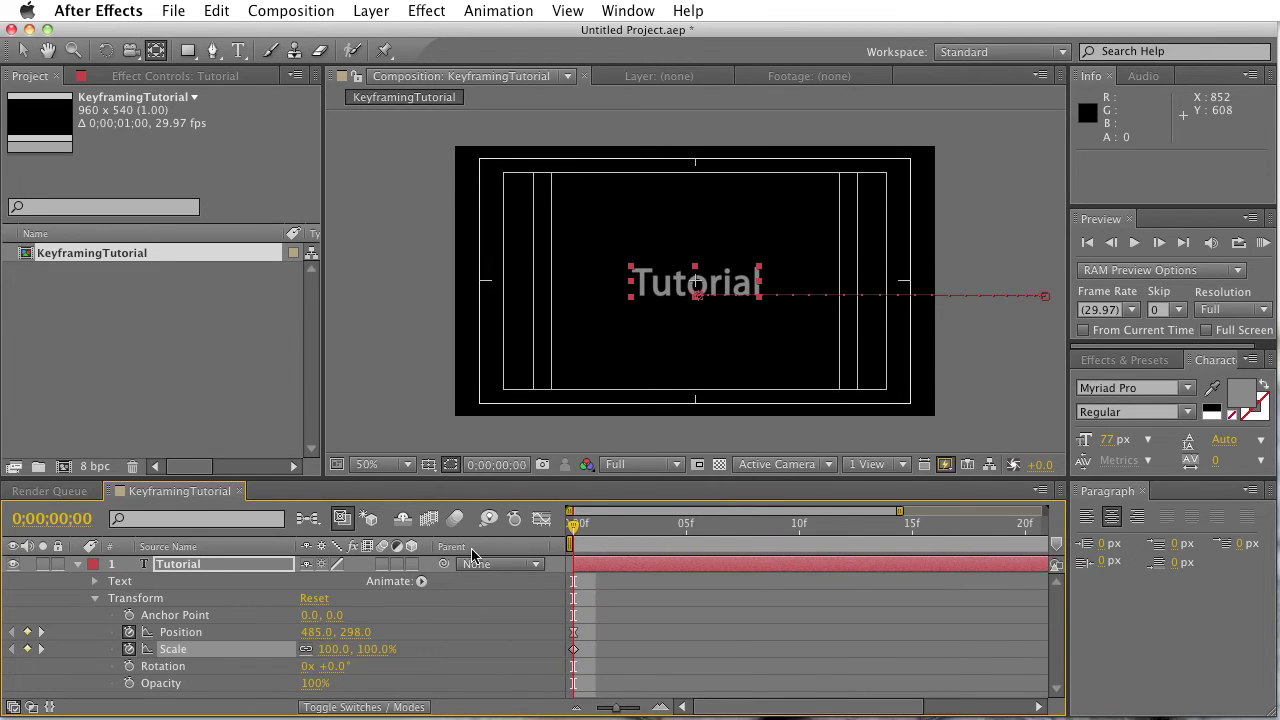
left_click(574, 650)
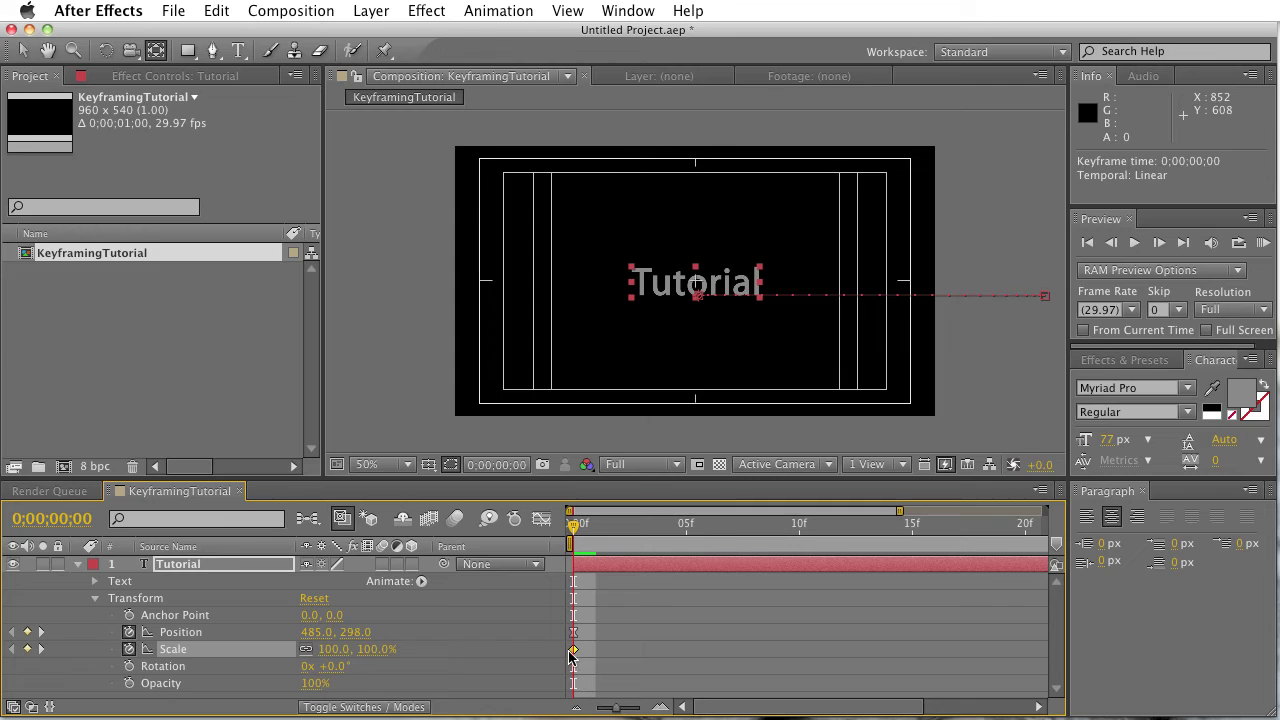
left_click(334, 649)
type("300")
key("Return")
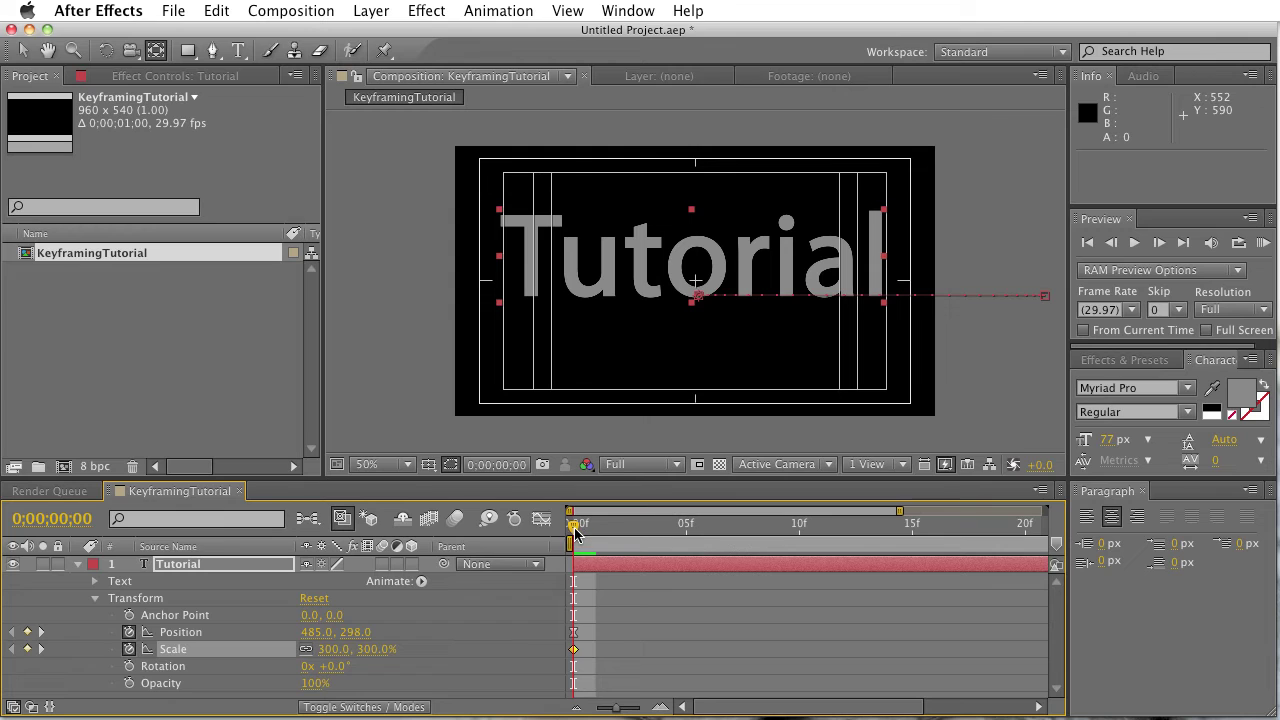
Step: Set the first Scale keyframe at 0;00;00;00 to 110% and scrub through the change in size
left_click_drag(574, 527, 282, 582)
left_click(334, 649)
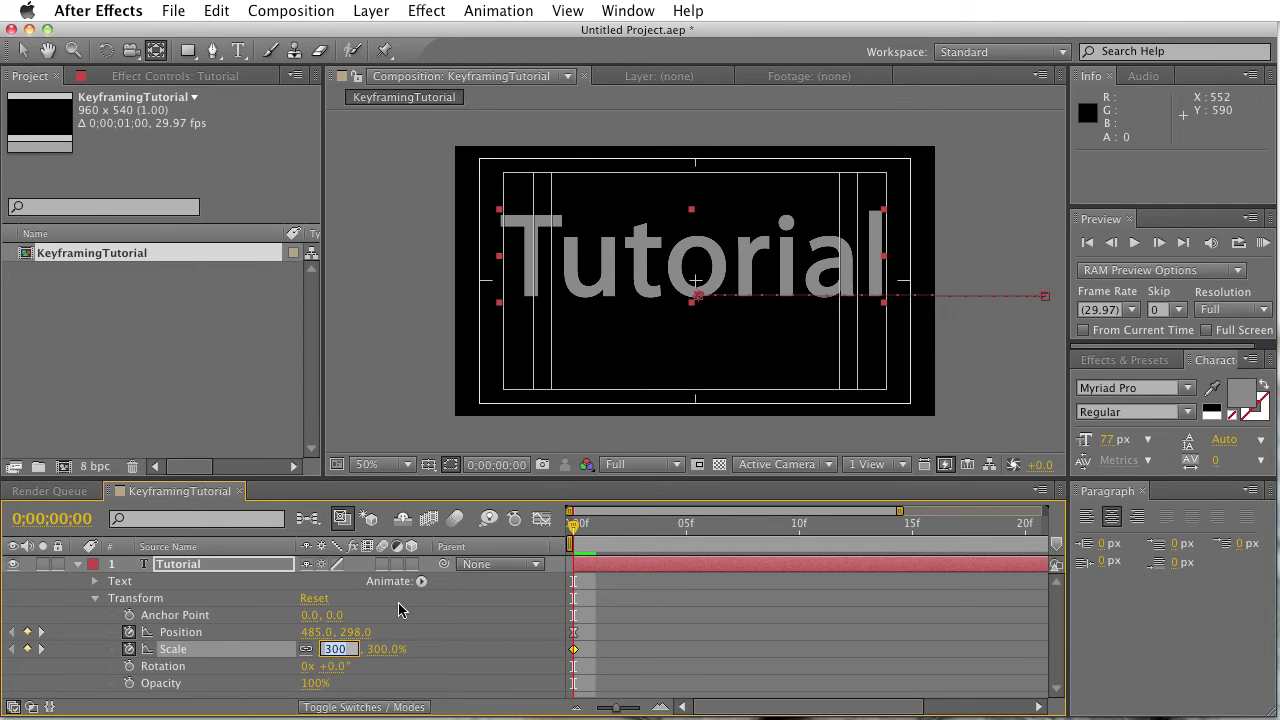
type("110")
key("Return")
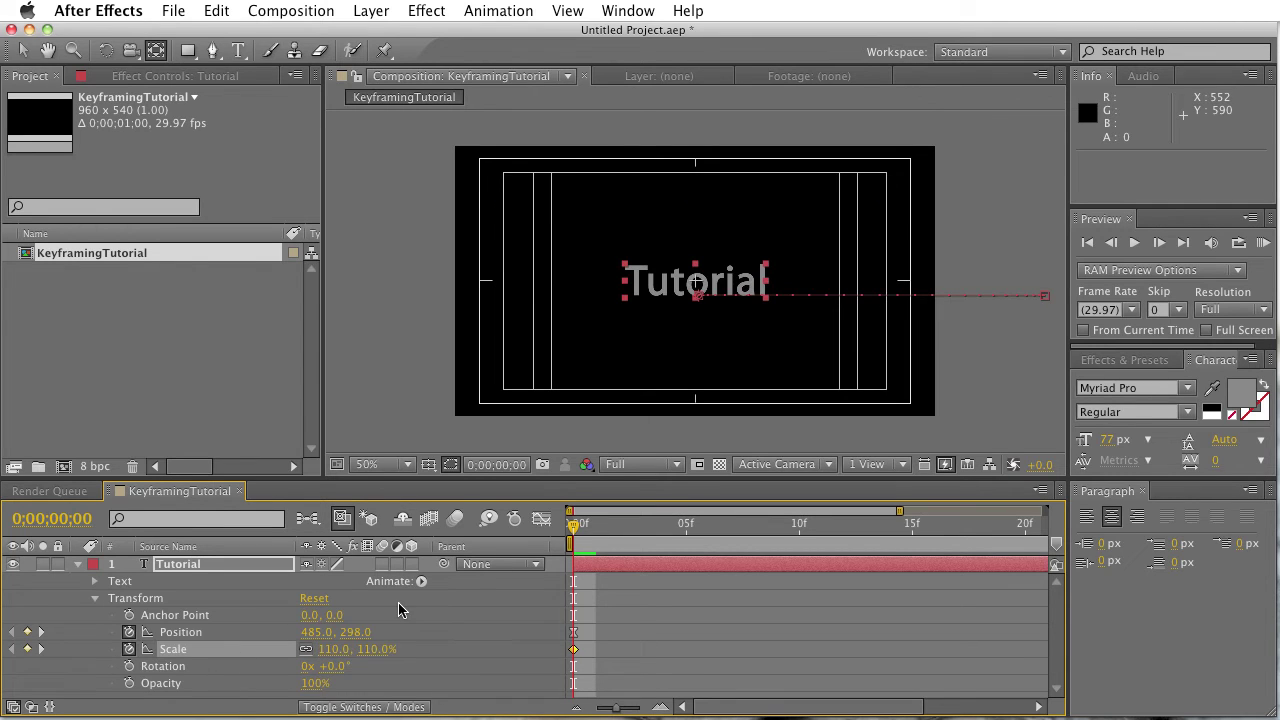
left_click_drag(574, 533, 437, 584)
Step: Add a Rotation keyframe at 0;00;00;00, set Rotation to -50° at 0;00;00;29 and return the current time to the start
left_click(130, 666)
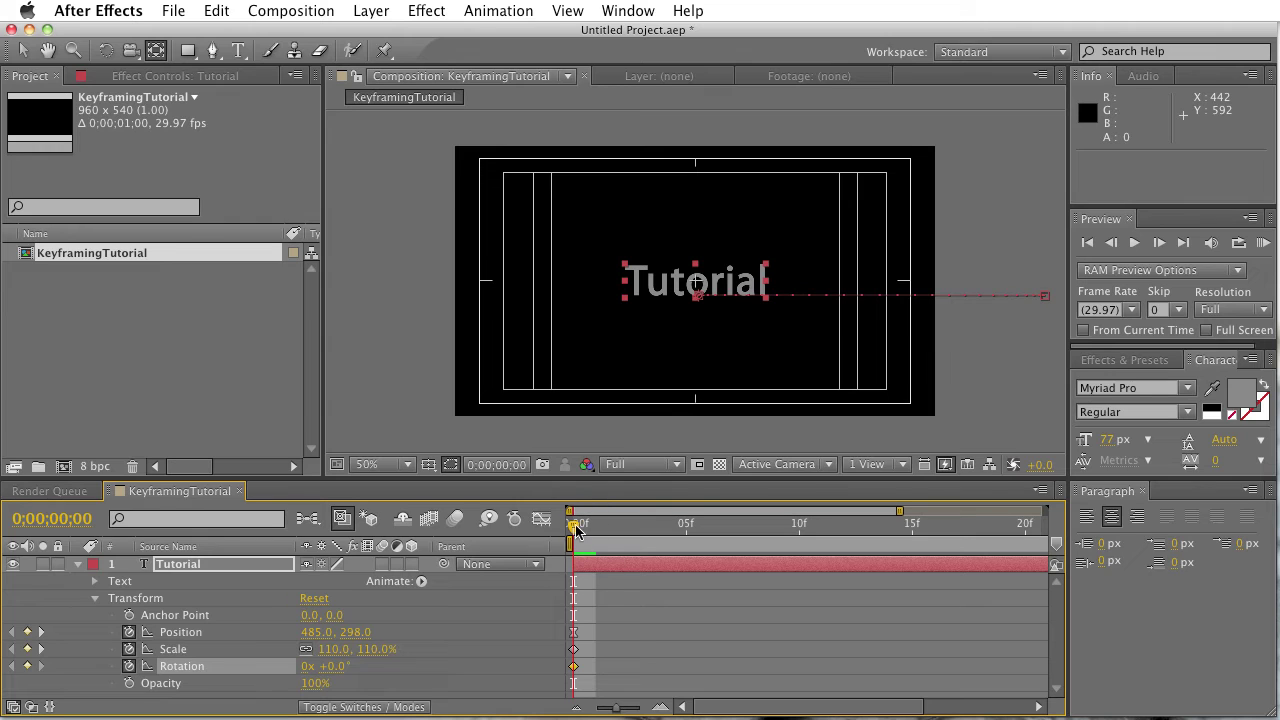
left_click_drag(620, 528, 1171, 560)
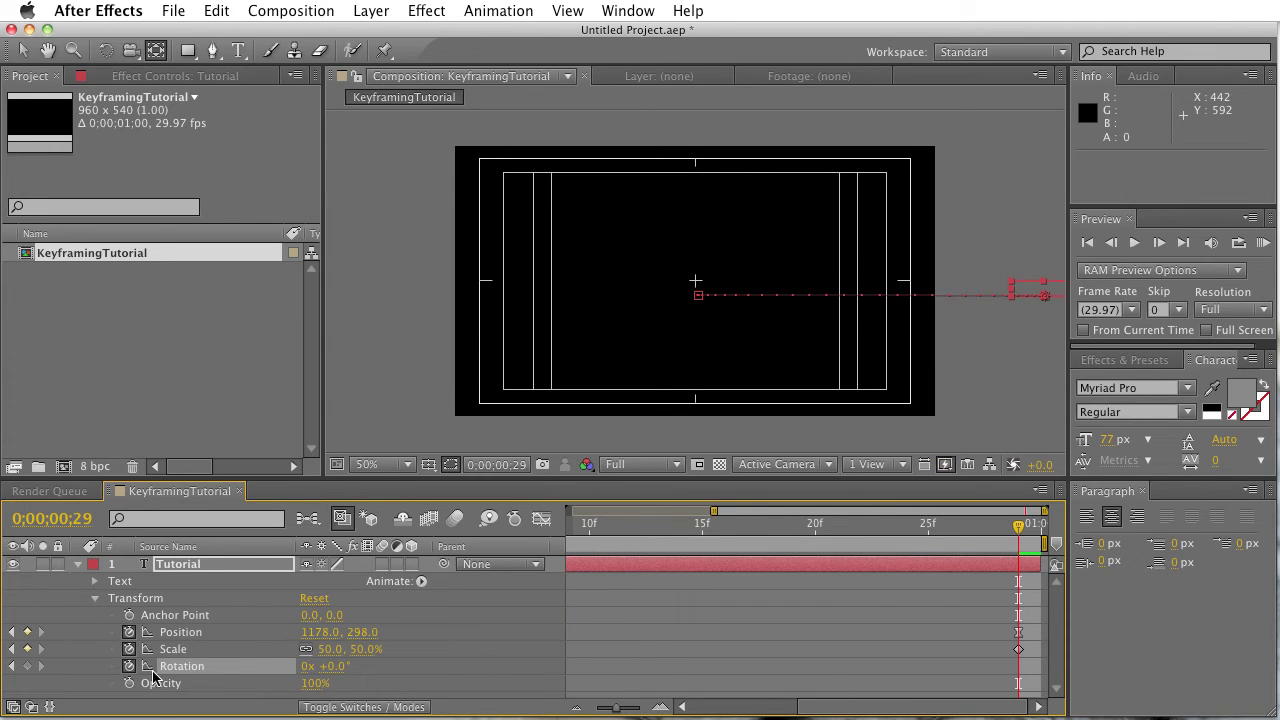
left_click_drag(334, 677, 287, 671)
left_click_drag(1025, 537, 456, 580)
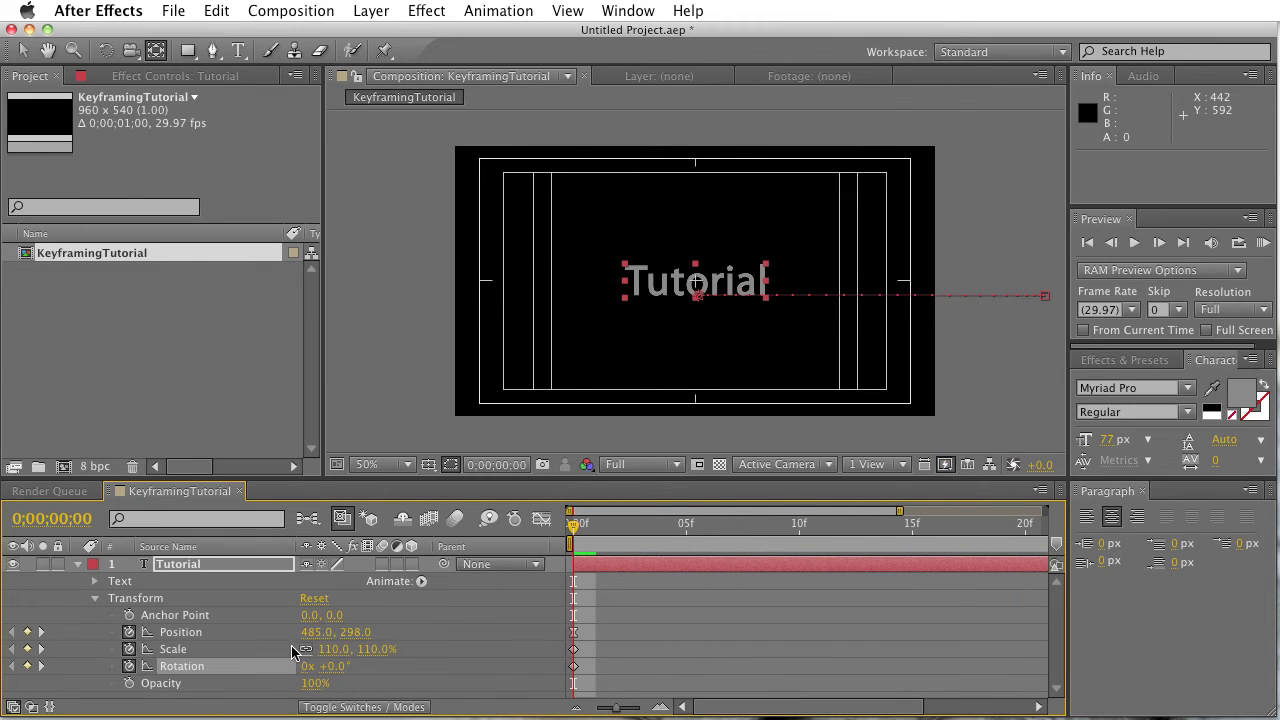
Step: Move the Tutorial layer's first Rotation keyframe to 0;00;00;11 and its last one to 0;00;00;22
left_click(579, 666)
left_click(574, 666)
left_click_drag(571, 667, 932, 707)
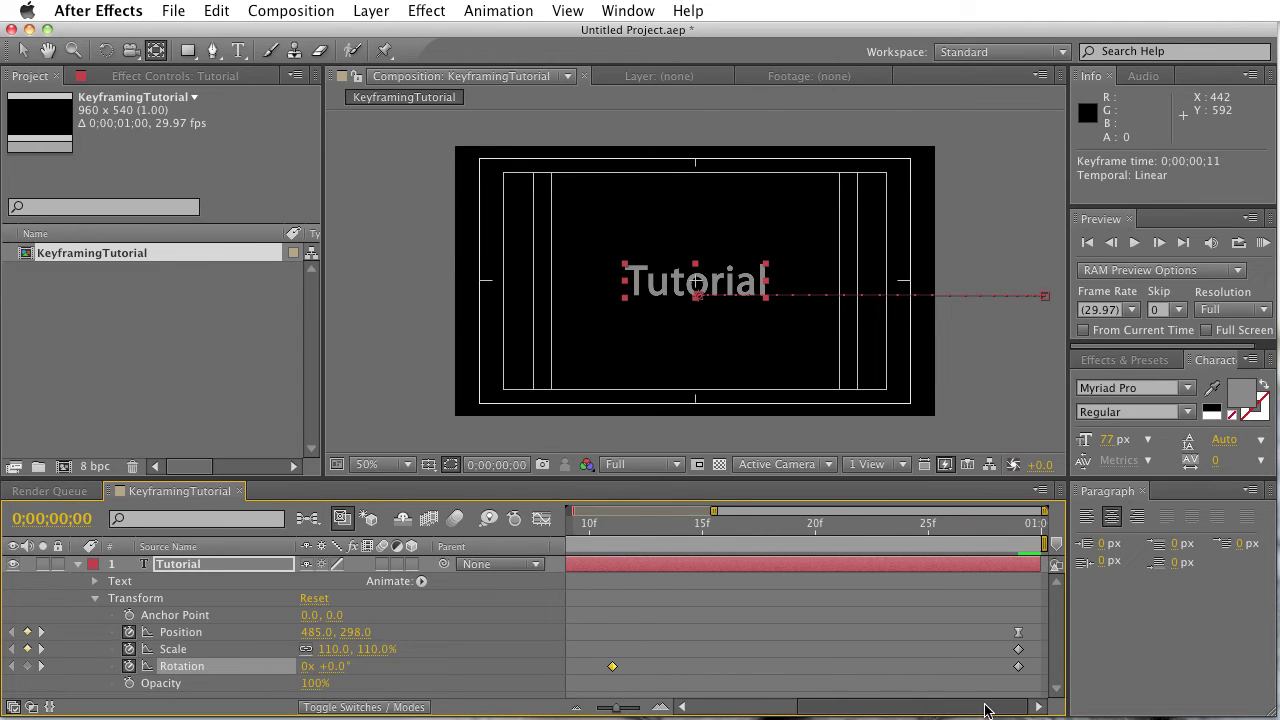
left_click(1028, 676)
left_click(1018, 666)
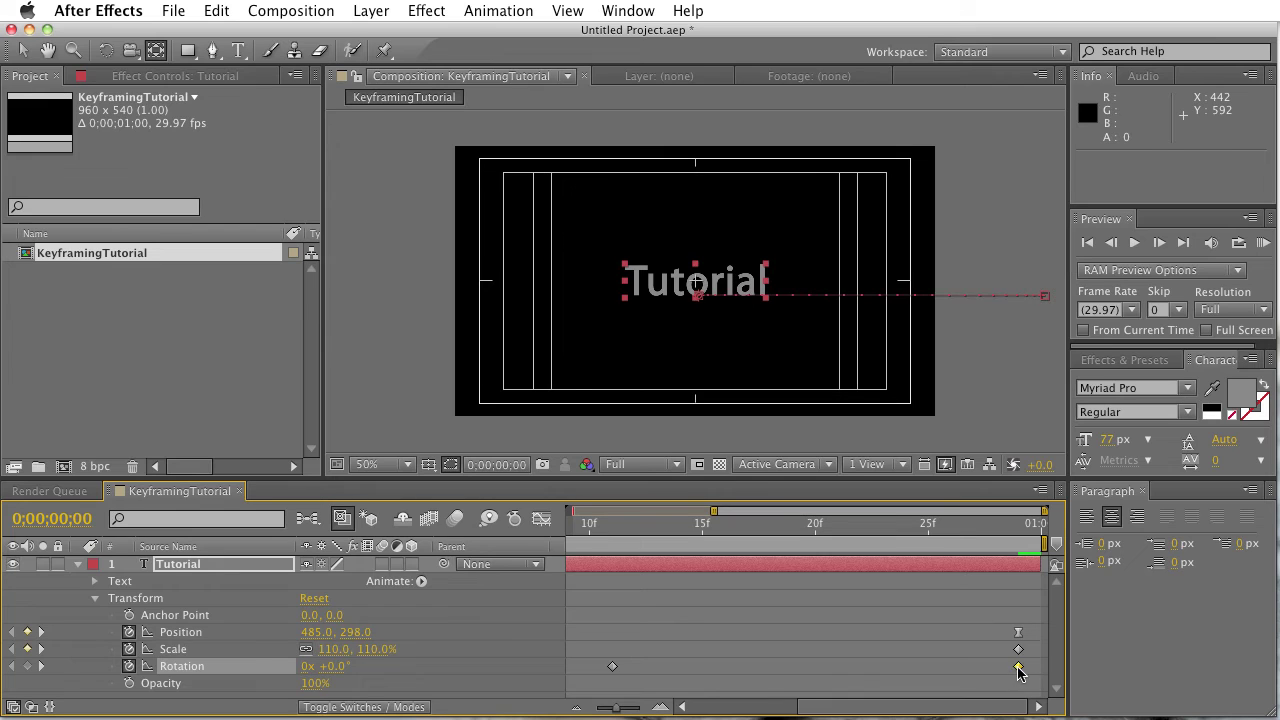
left_click_drag(1018, 668, 755, 707)
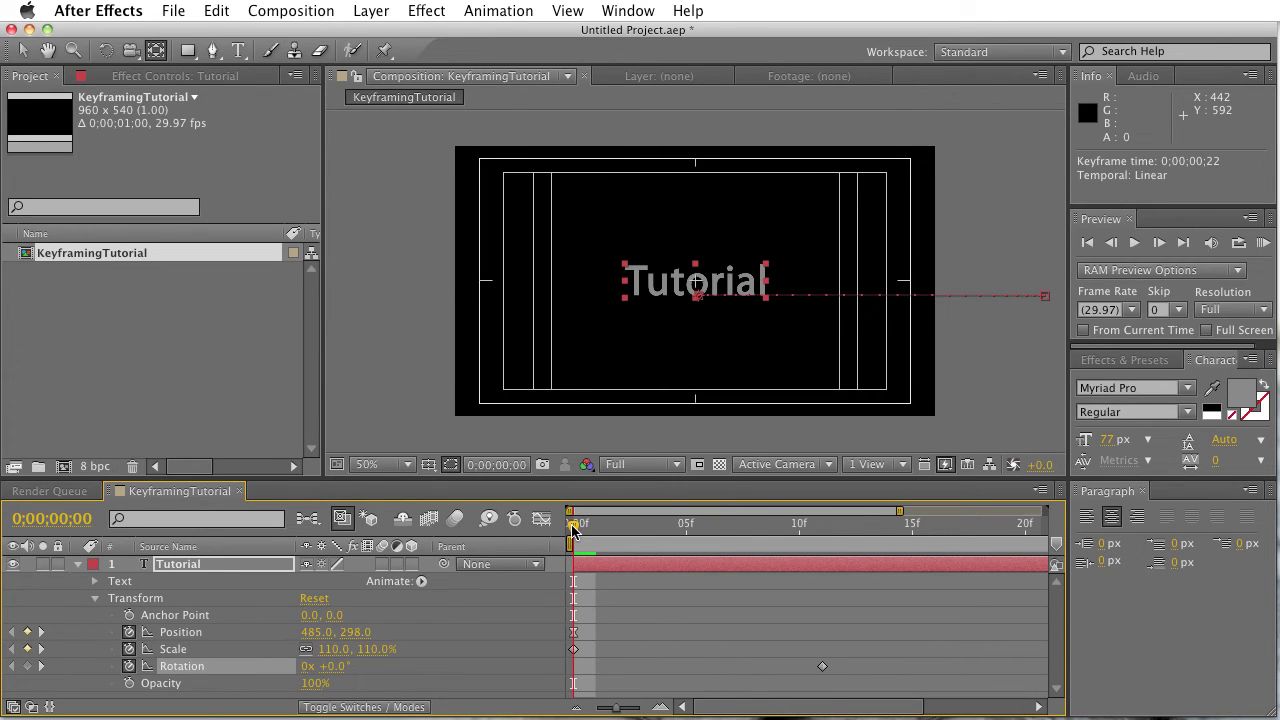
Step: Scrub through the rotation up to 0;00;00;22 and move the last Rotation keyframe to 0;00;00;17
left_click_drag(573, 530, 1040, 565)
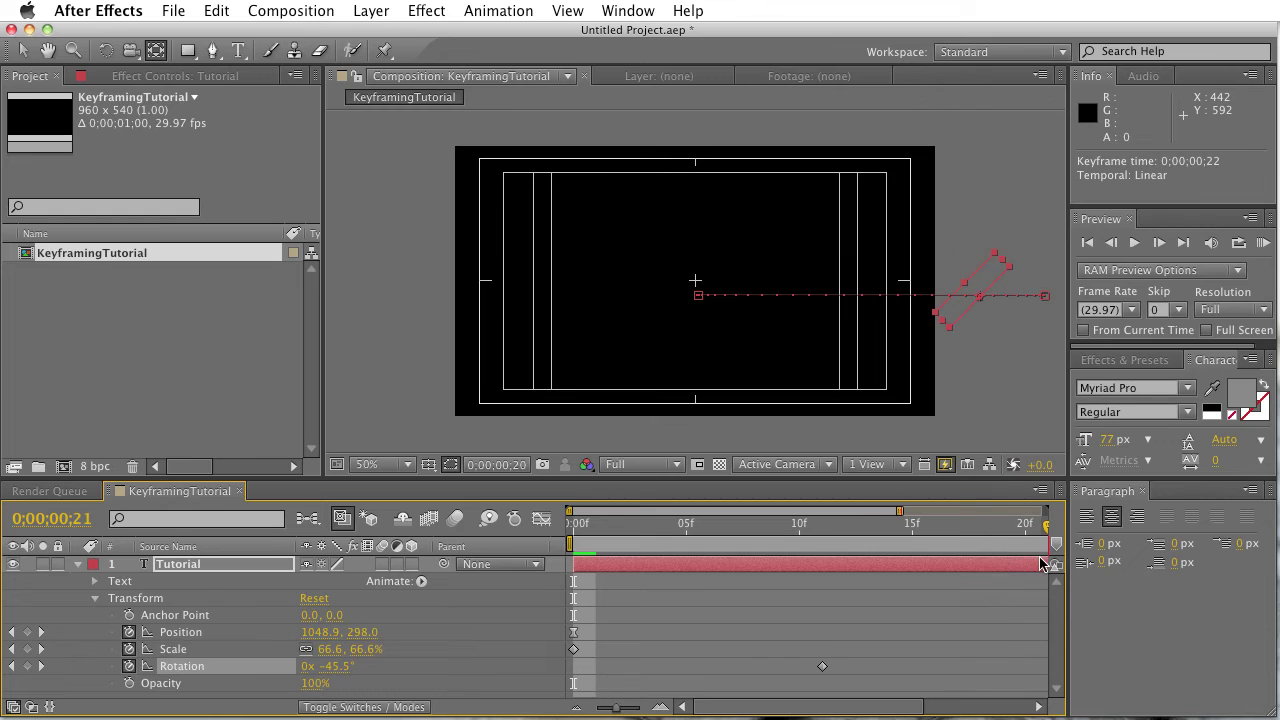
left_click_drag(912, 707, 1045, 703)
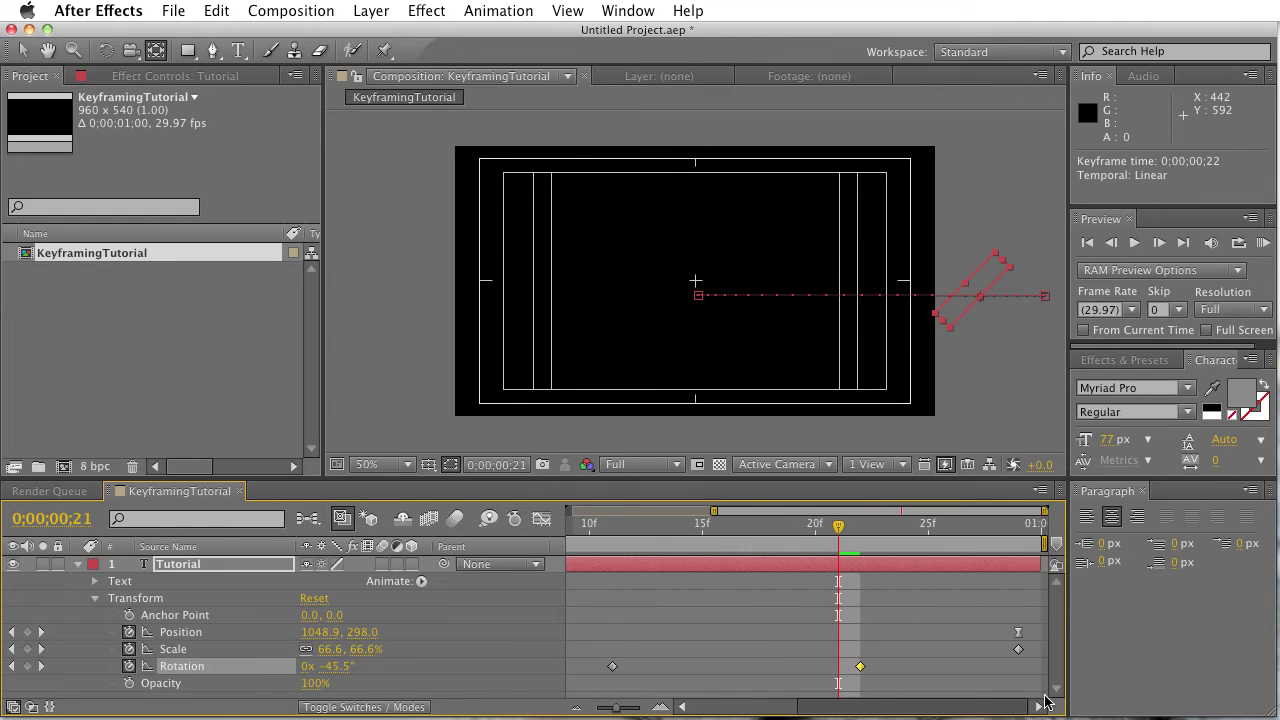
left_click_drag(842, 526, 856, 615)
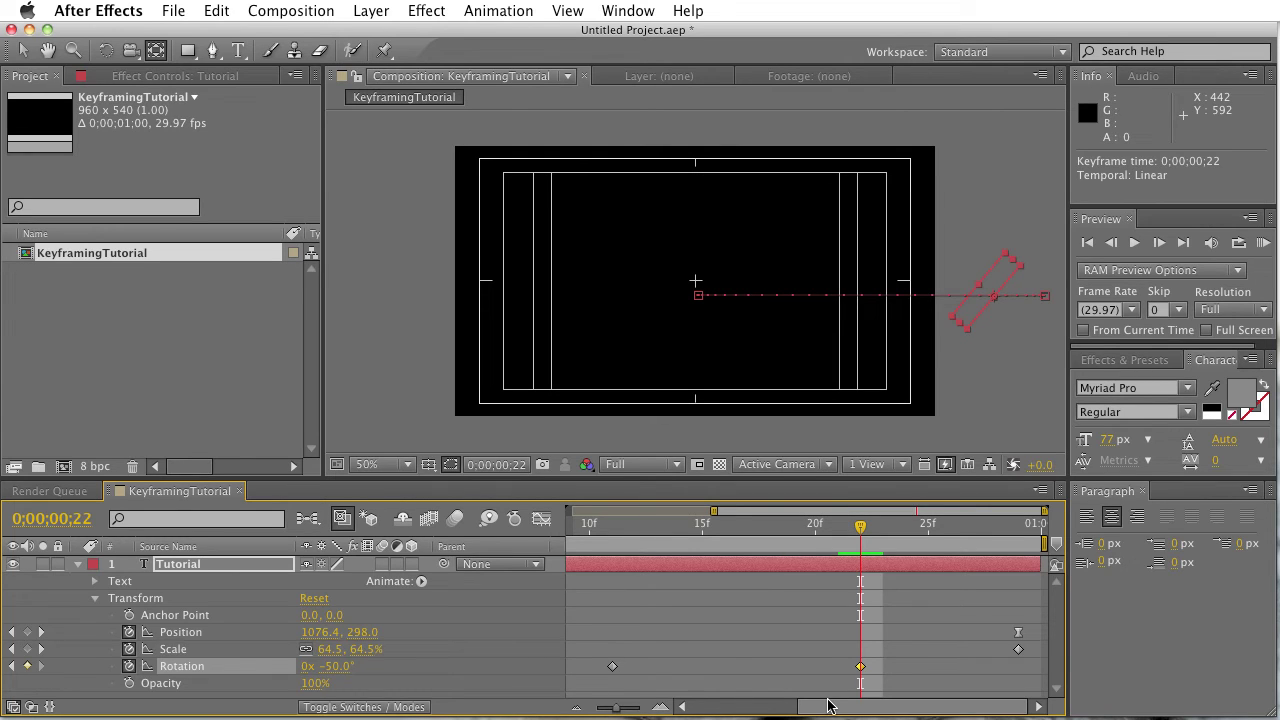
left_click_drag(859, 668, 748, 668)
Step: Move the current time back to 0;00;00;10, play a RAM preview of the combined animation and stop it
left_click_drag(864, 533, 617, 565)
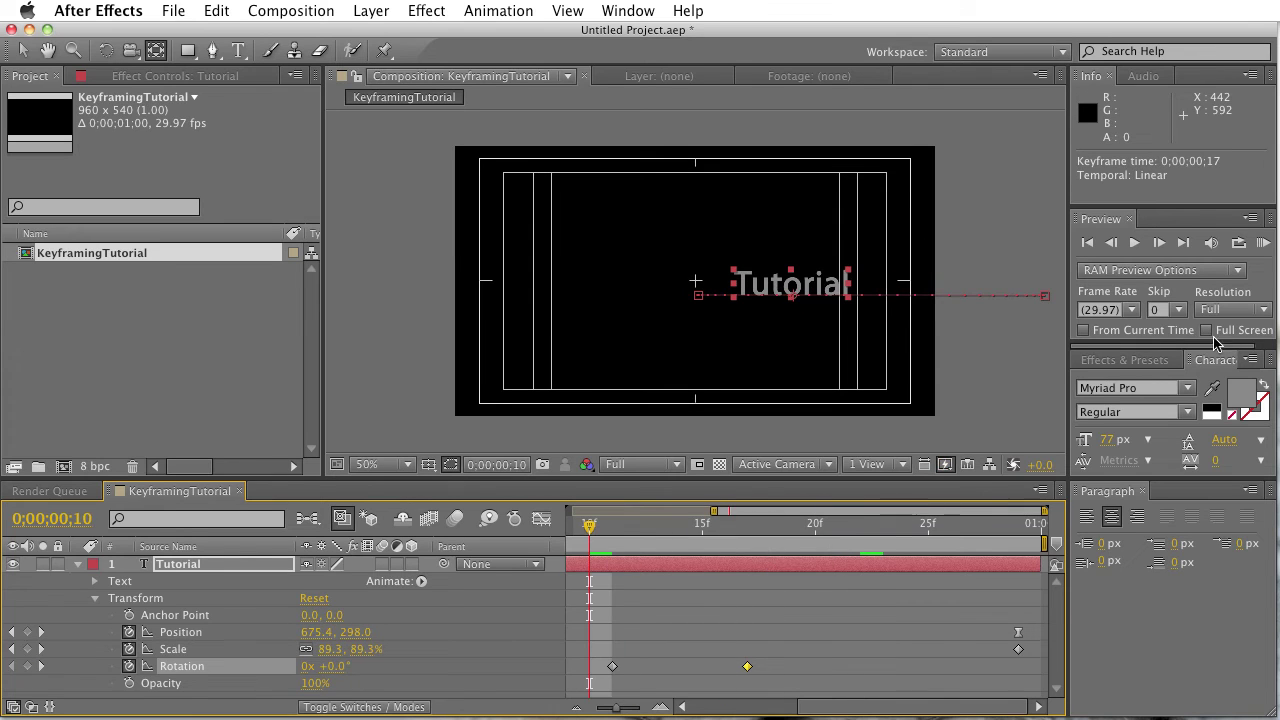
left_click(1263, 243)
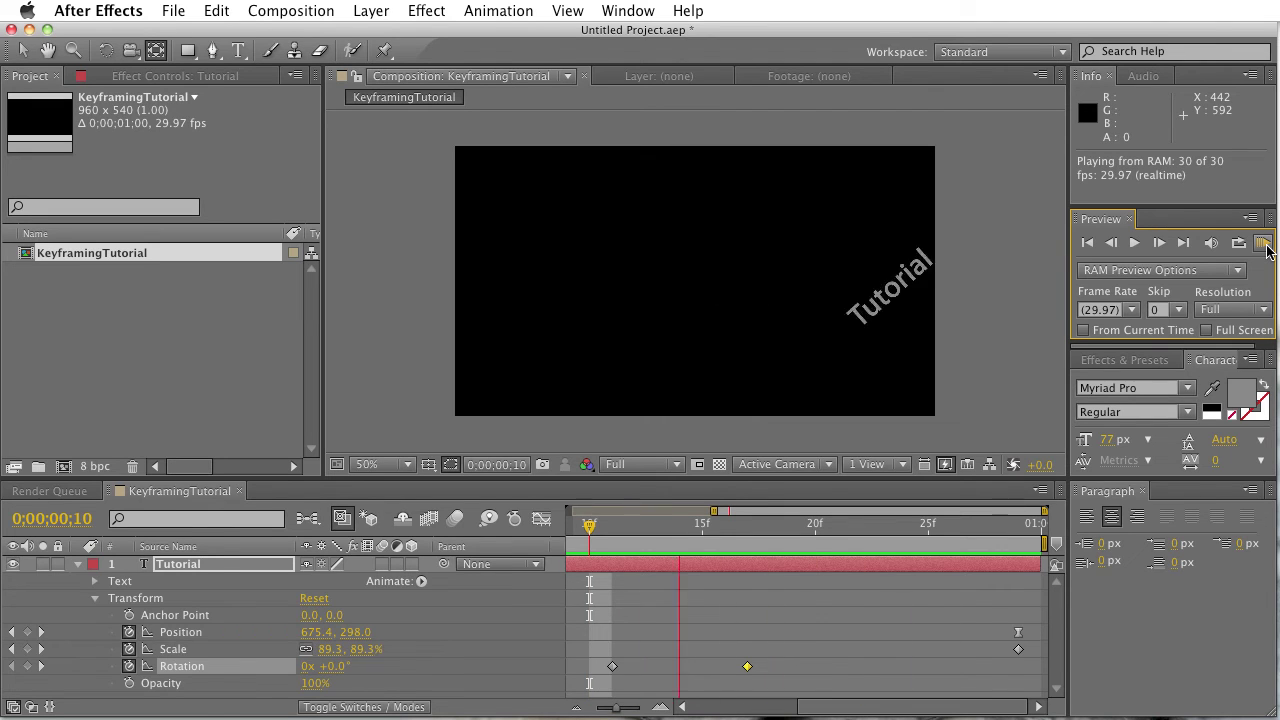
left_click(1264, 245)
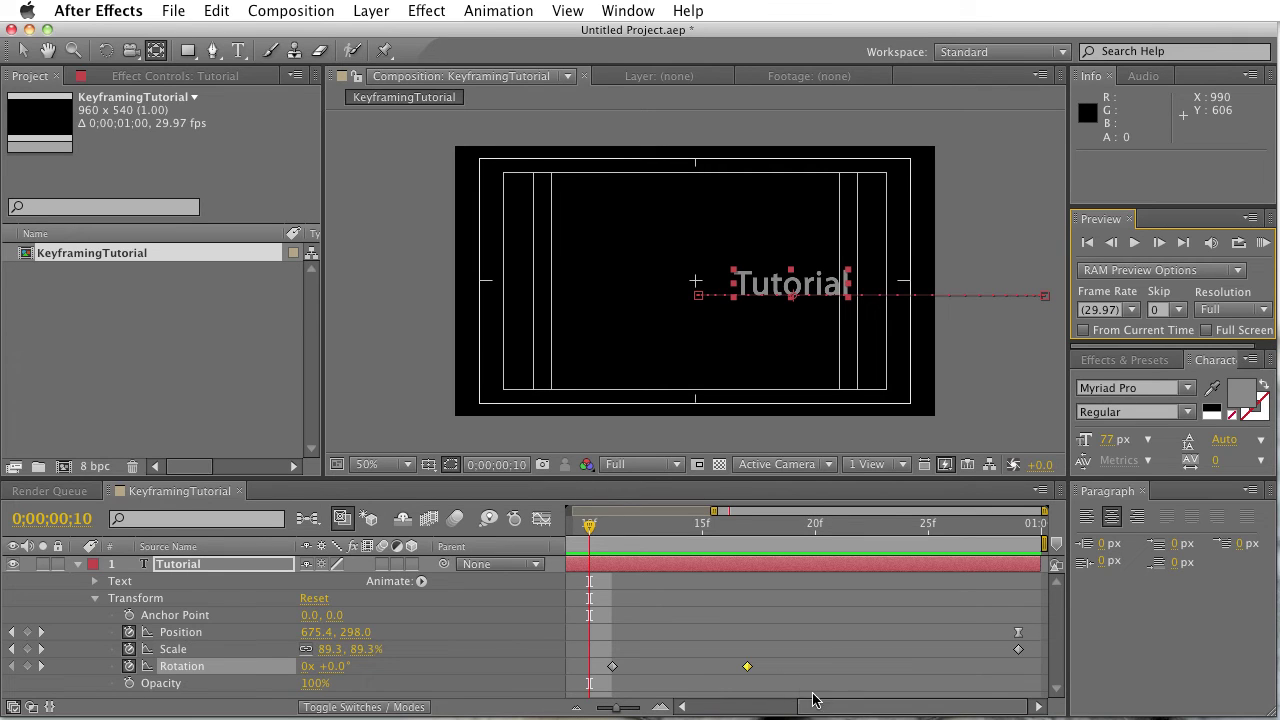
Step: Return the current time to 0;00;00;00 and show only the Tutorial layer's Opacity property
left_click_drag(853, 708, 796, 711)
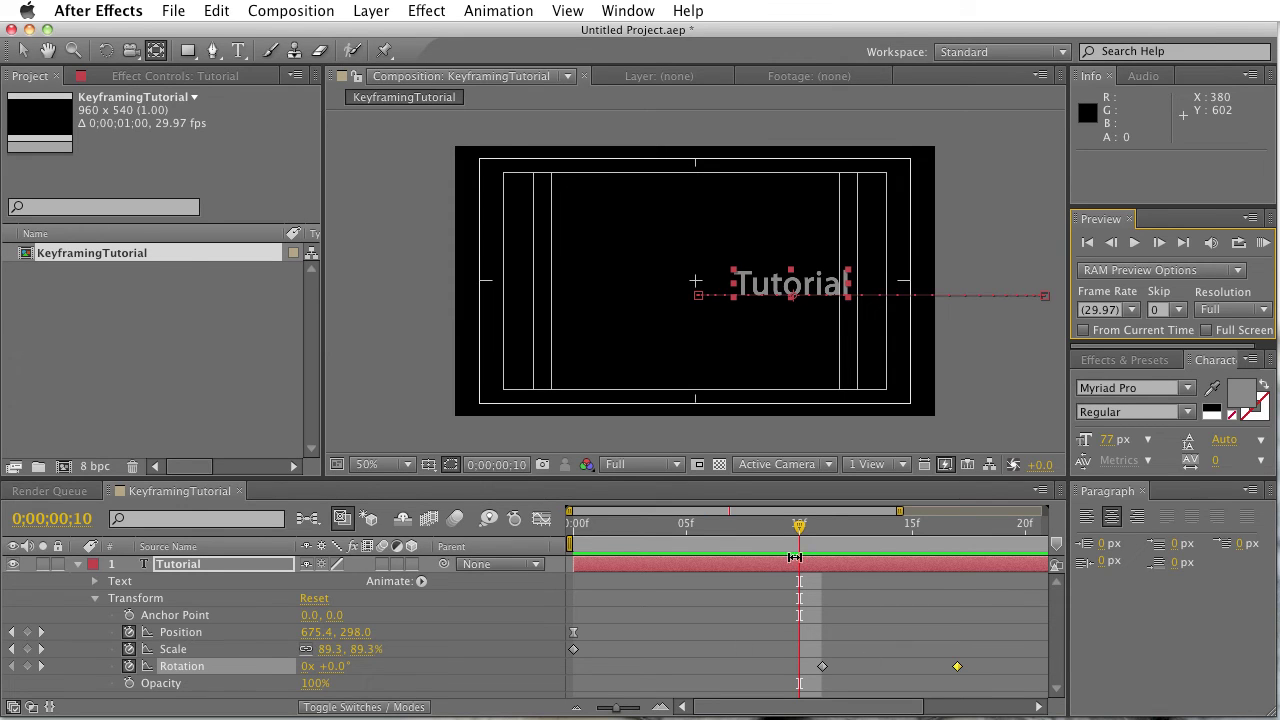
left_click_drag(799, 540, 398, 544)
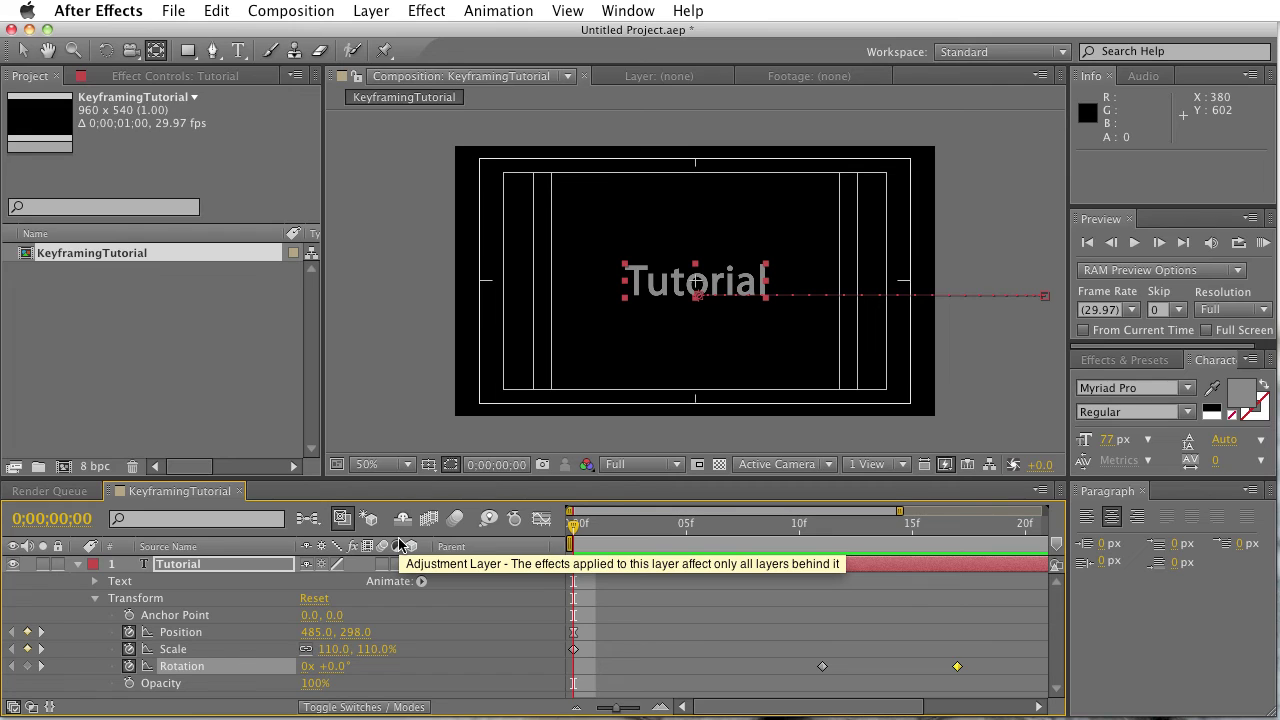
left_click(230, 570)
key("t")
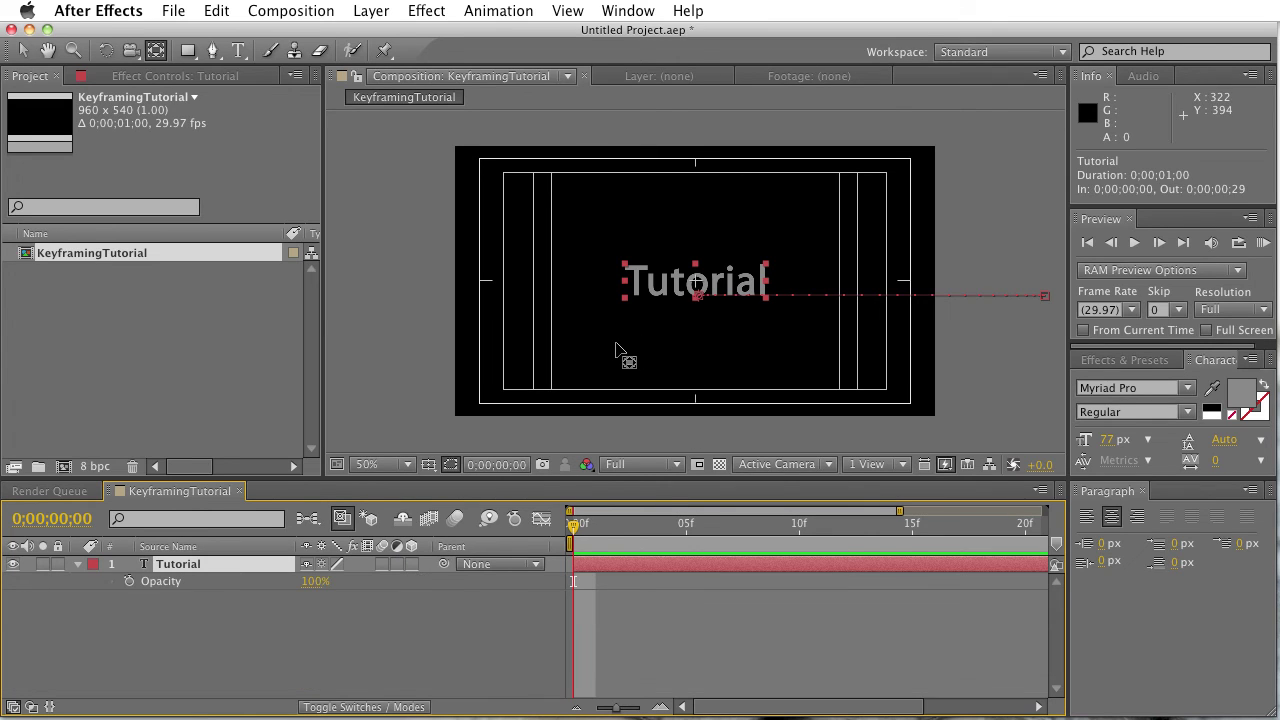
Step: Add a text layer reading "New Text" at about 252, 396, below the Tutorial text, and expand its Transform properties
left_click(238, 50)
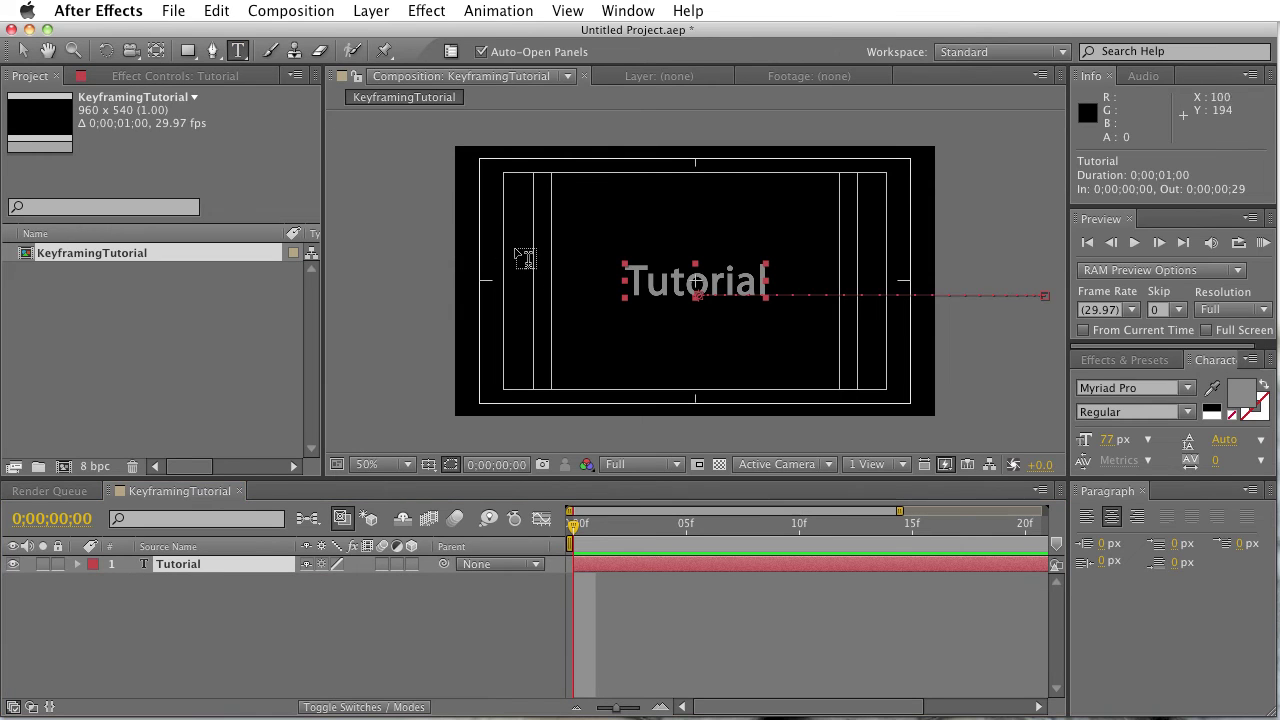
left_click(581, 342)
type("New ")
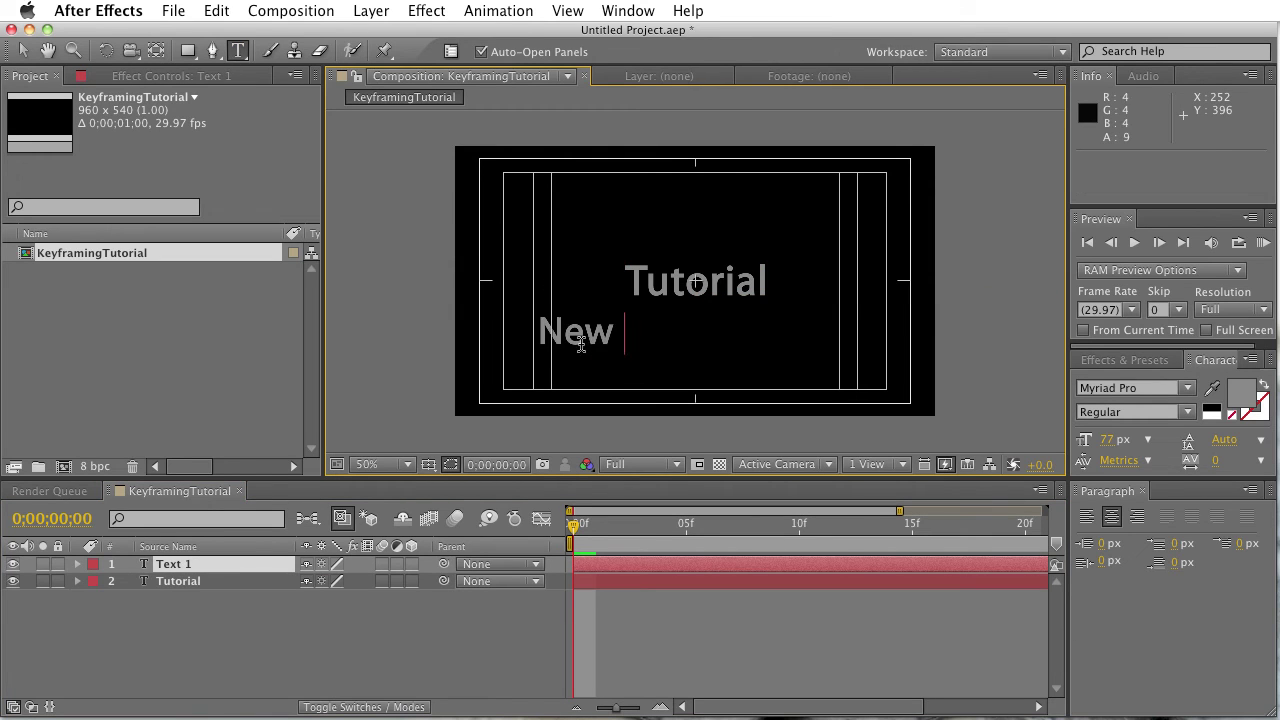
type("Text")
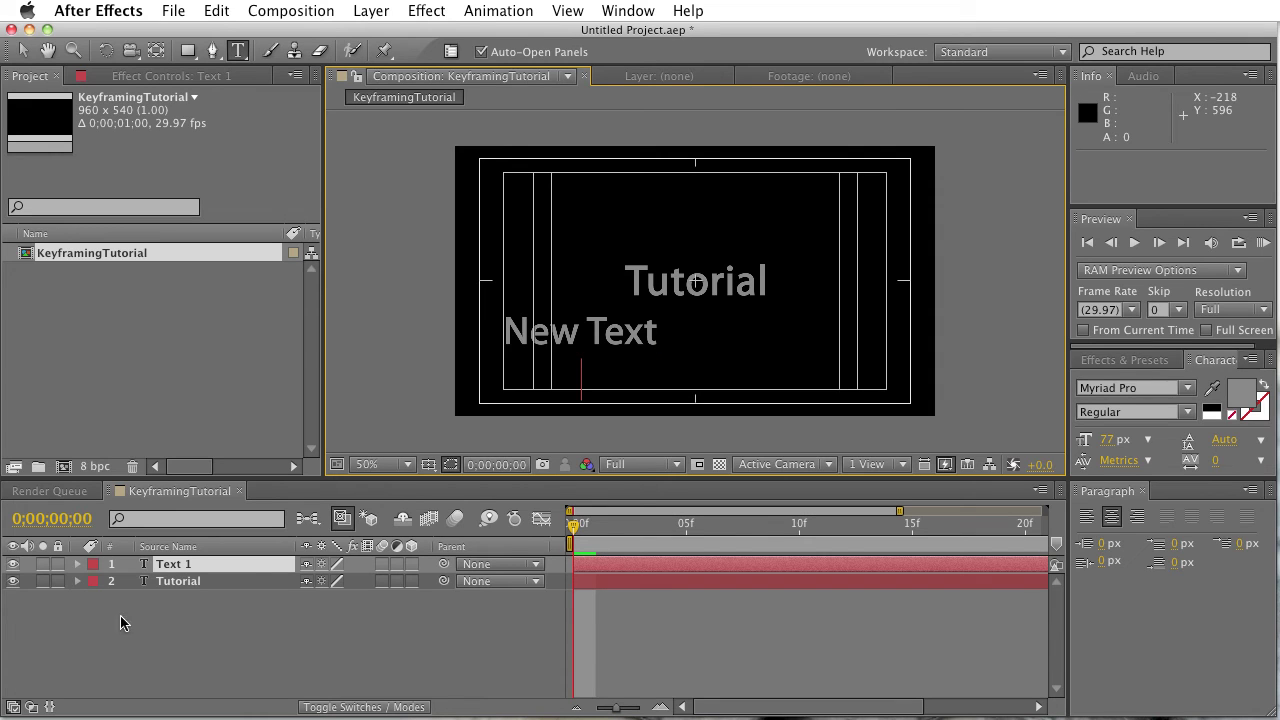
left_click(77, 564)
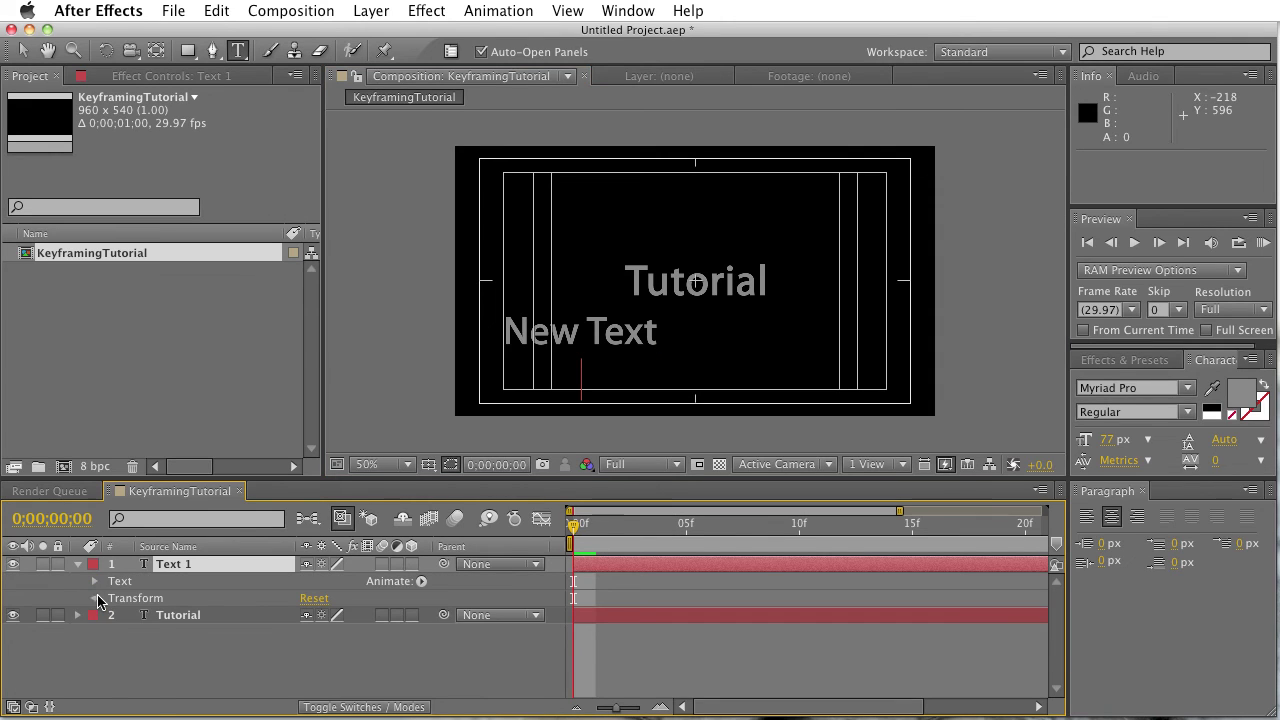
left_click(95, 598)
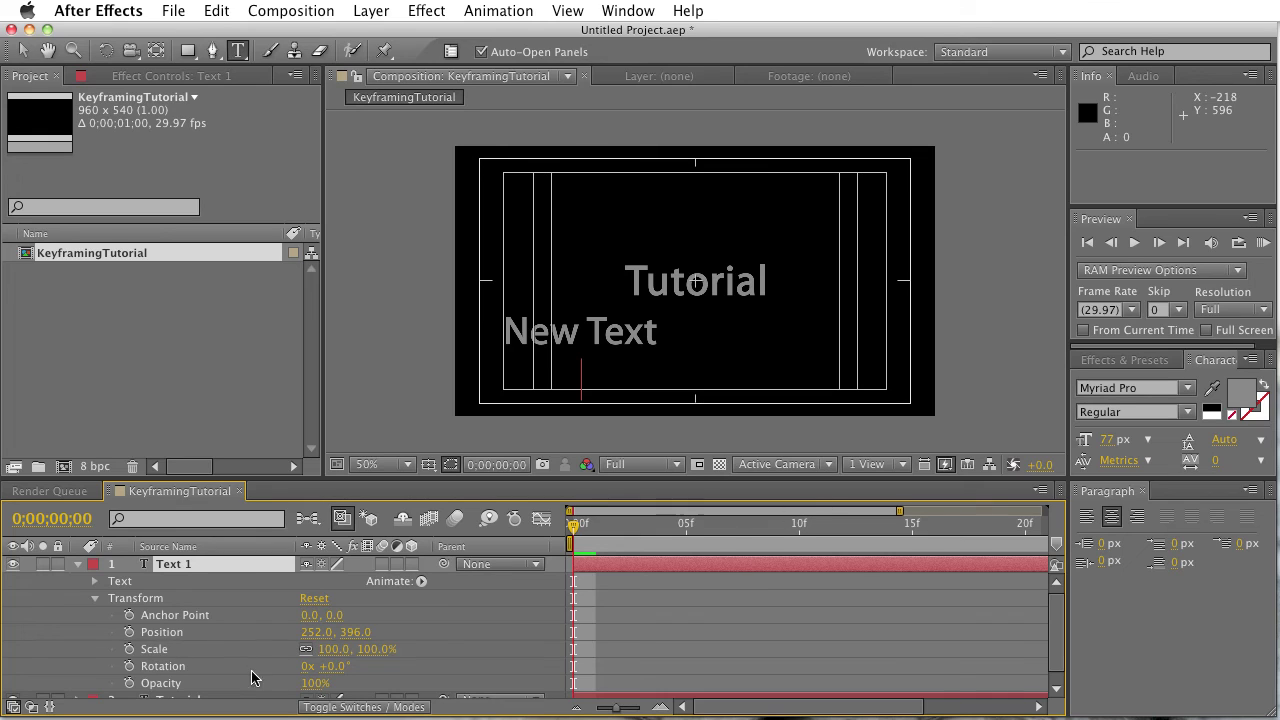
Step: Rotate the New Text layer to -84° and set its first Rotation keyframe at 0;00;00;00
left_click(626, 338)
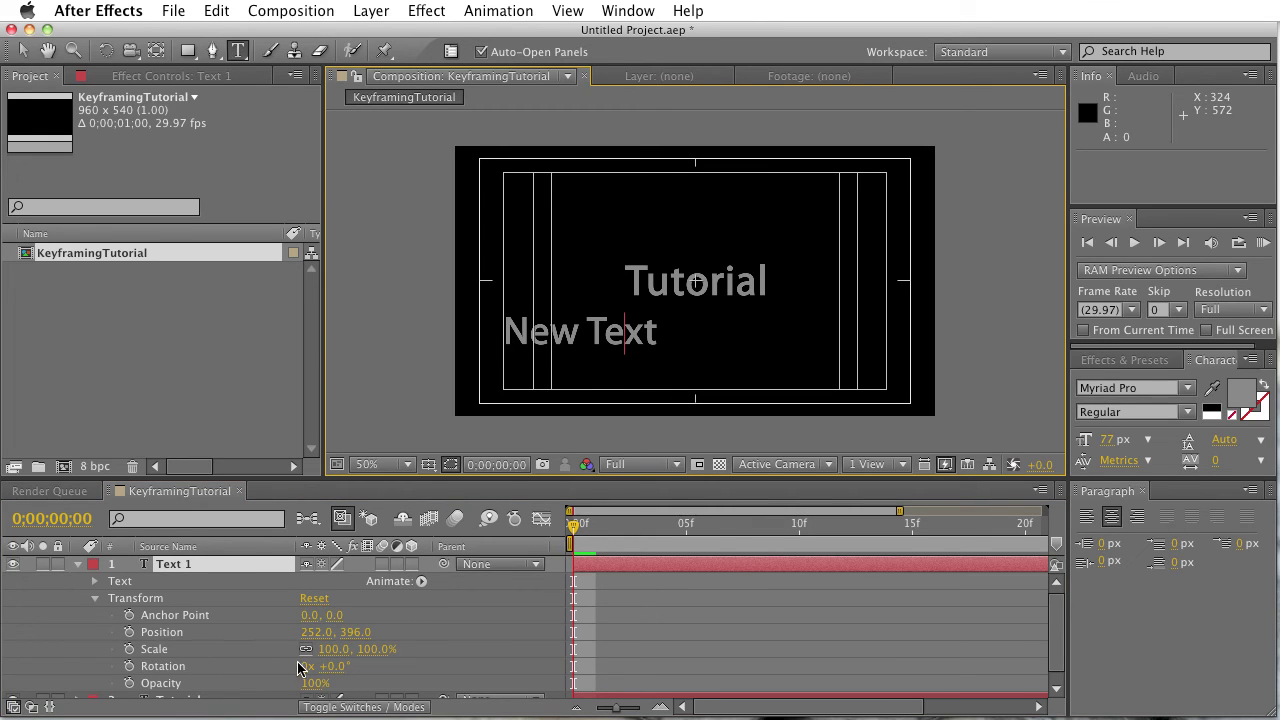
left_click_drag(325, 668, 150, 682)
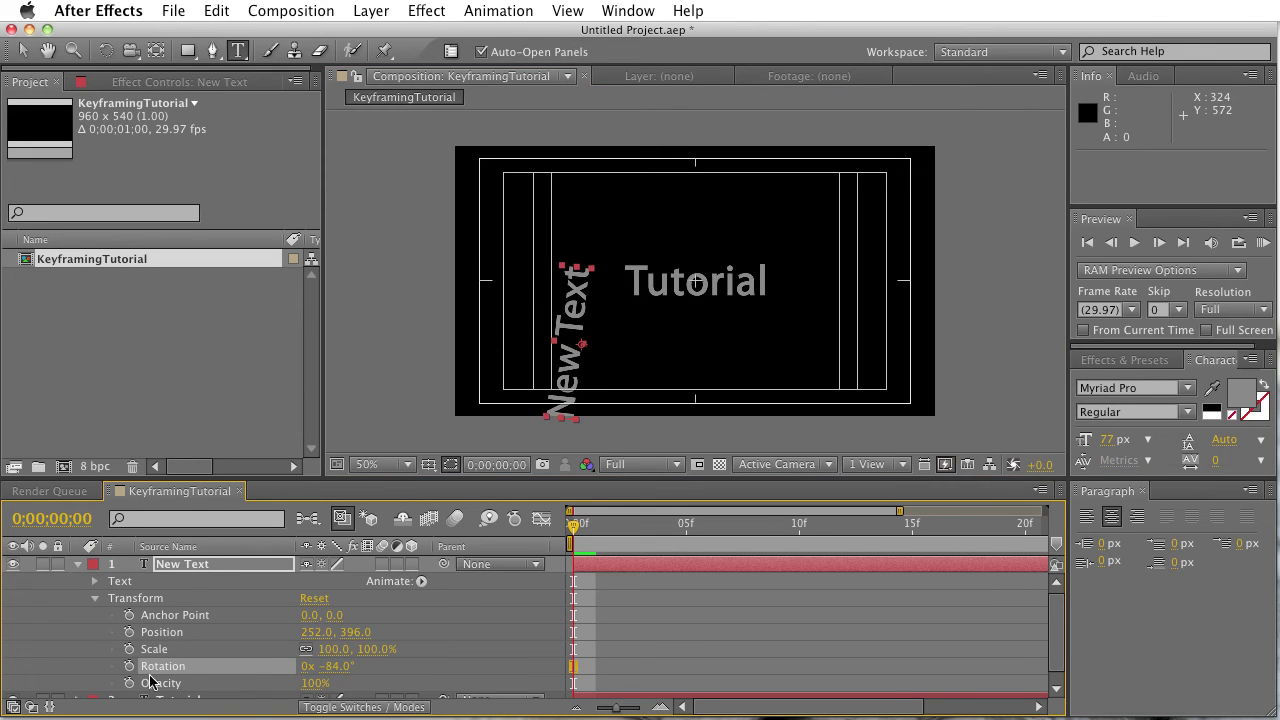
left_click(129, 666)
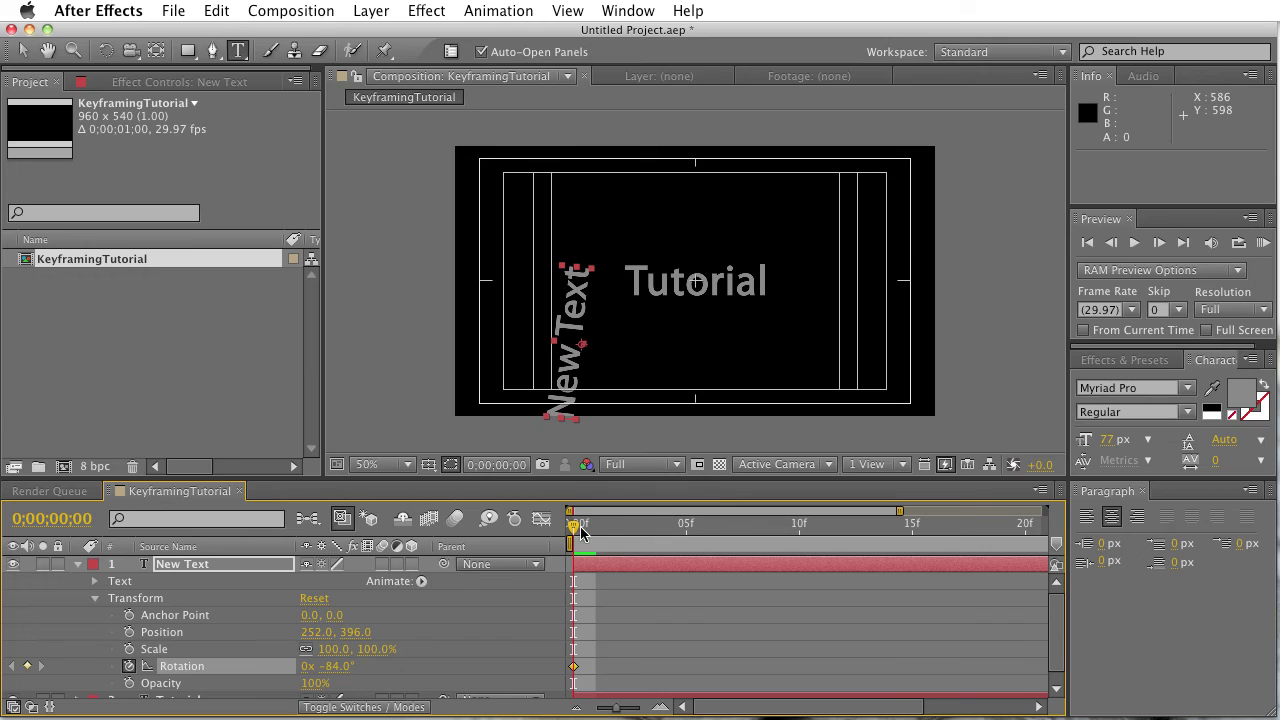
Step: Add a 0° Rotation keyframe for New Text at 0;00;00;15 and play back the rotation
left_click_drag(573, 527, 912, 525)
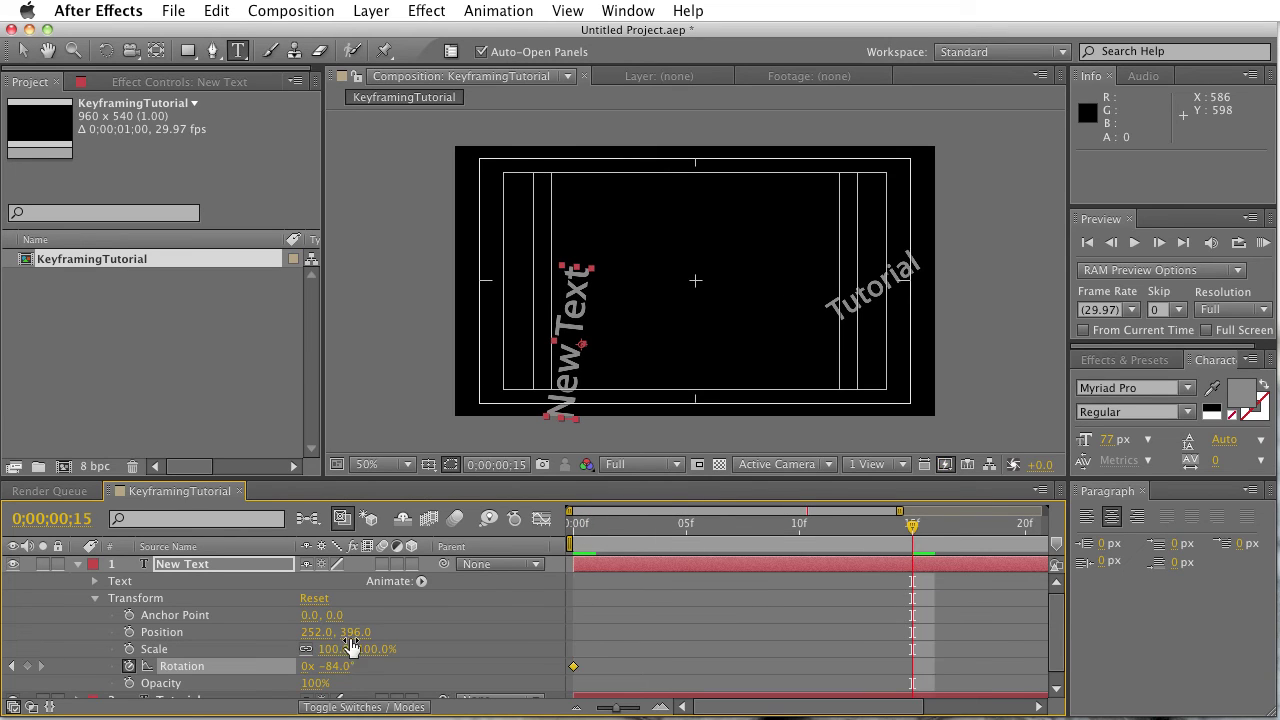
left_click(345, 668)
type("0")
key("Return")
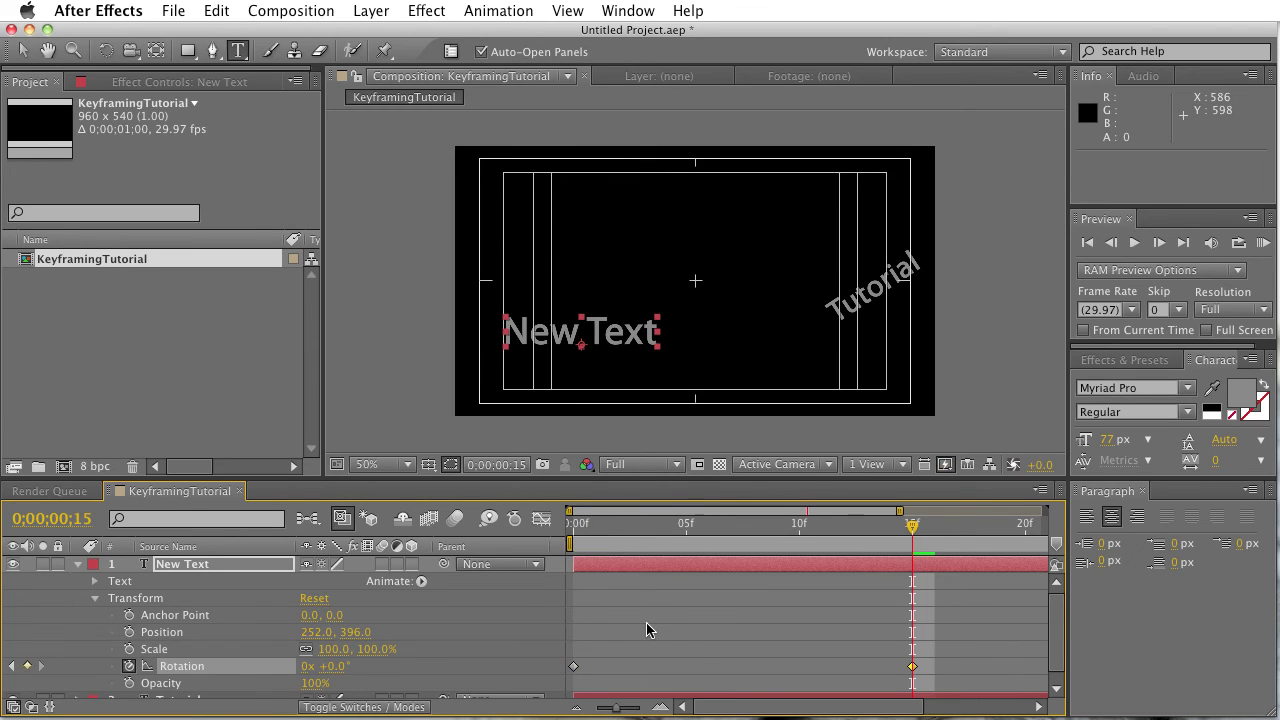
key("space")
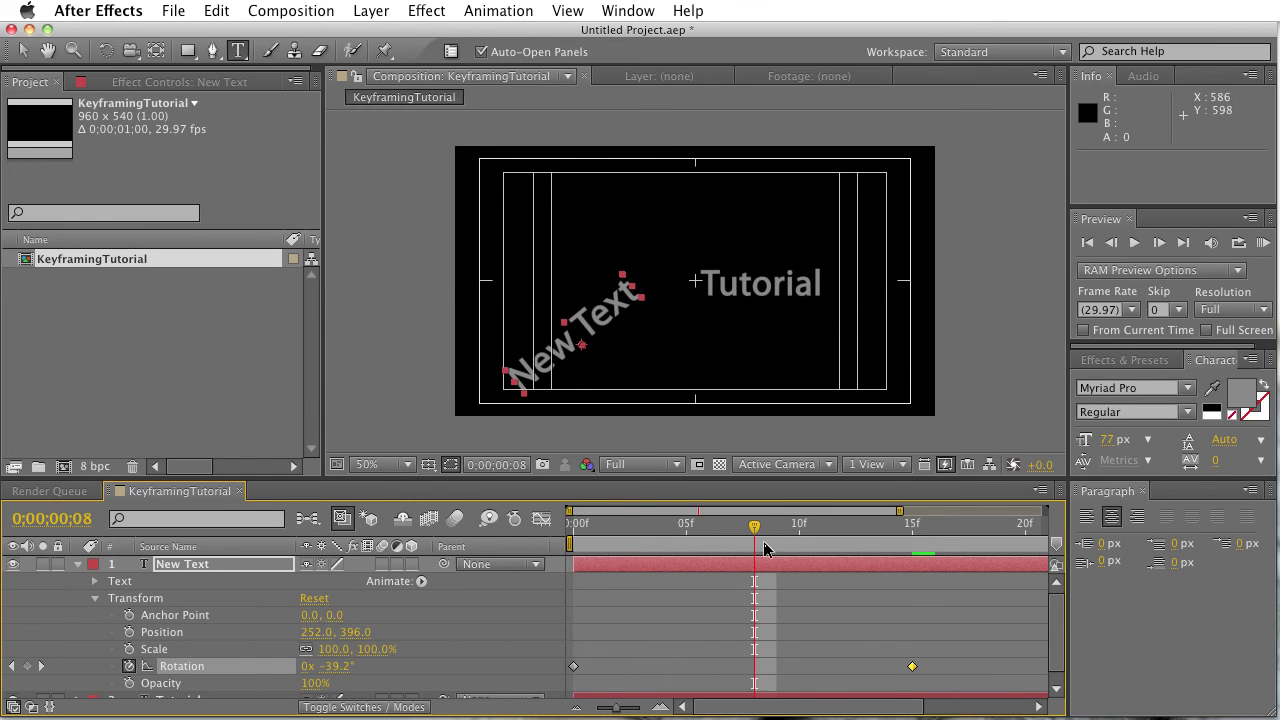
Step: Swap New Text's Rotation keyframes, moving the 0° one to 0;00;00;06 and the -84° one to 0;00;00;17
left_click_drag(910, 668, 700, 669)
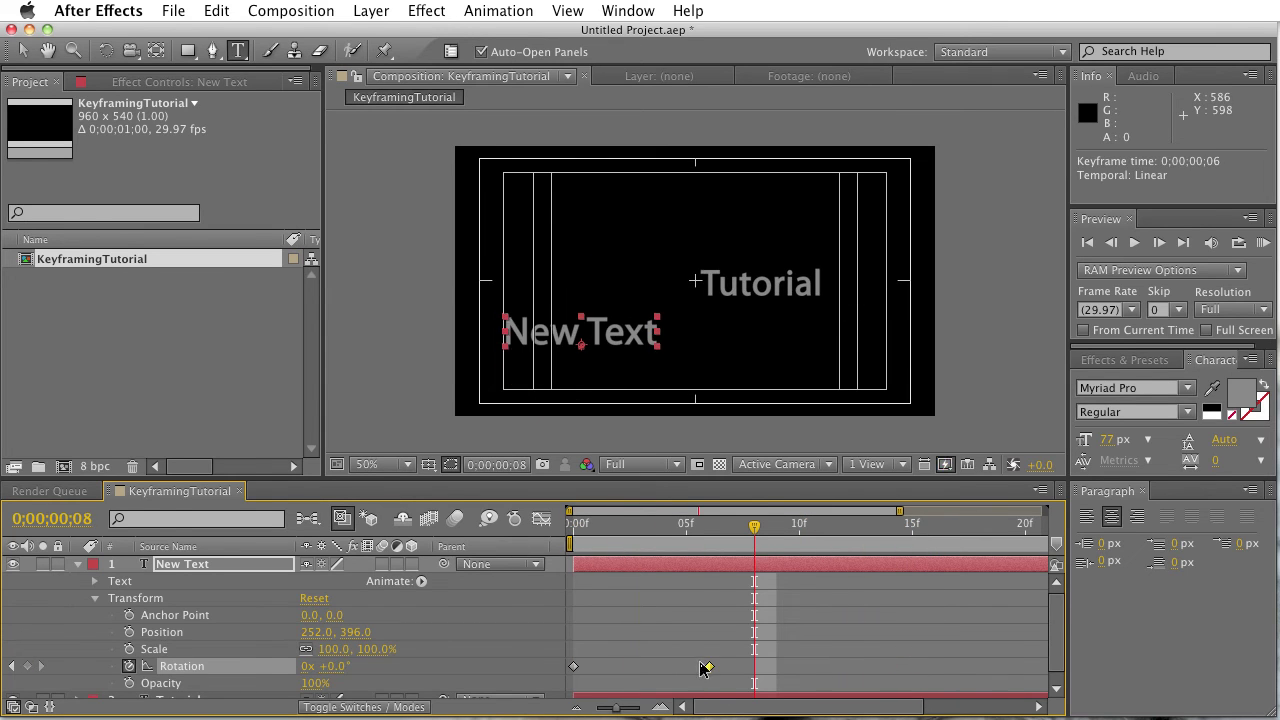
left_click_drag(576, 667, 957, 667)
left_click_drag(755, 527, 686, 525)
Step: Apply Easy Ease to both New Text Rotation keyframes and scrub through the eased rotation, stopping at 0;00;00;04
left_click_drag(660, 573, 835, 588)
left_click_drag(988, 624, 644, 708)
right_click(710, 668)
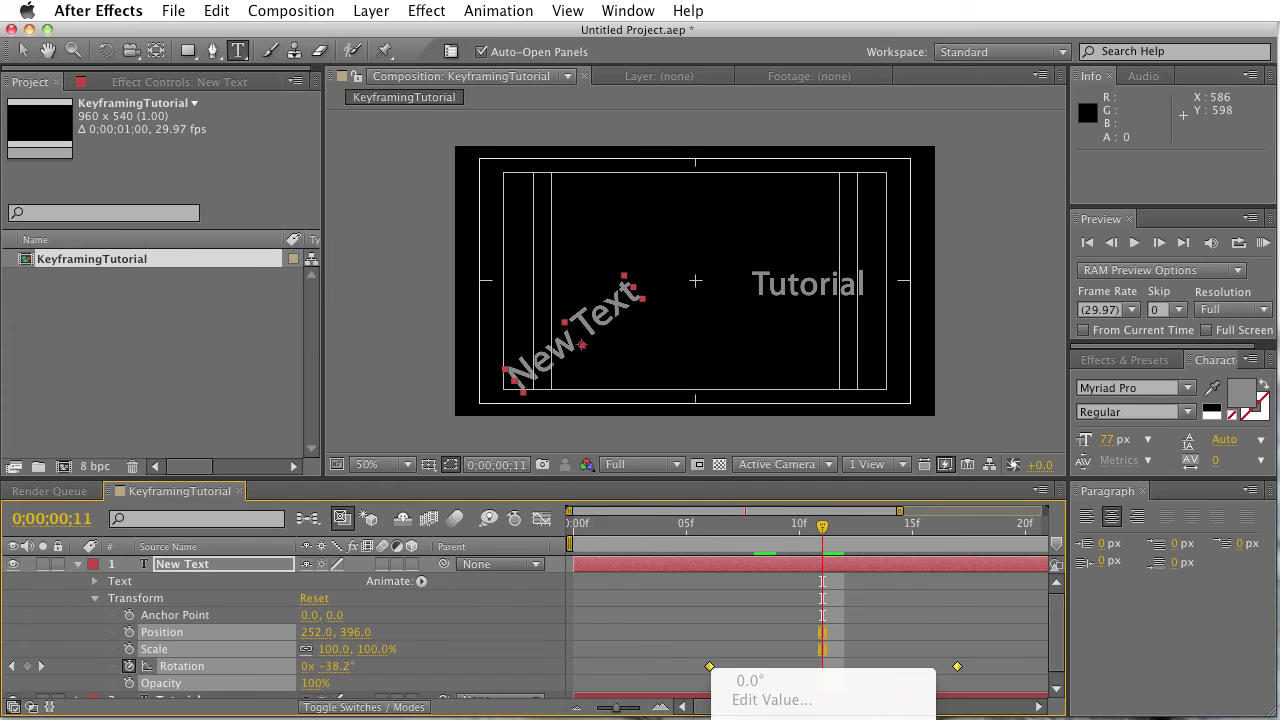
left_click_drag(830, 540, 935, 540)
left_click_drag(771, 578, 671, 564)
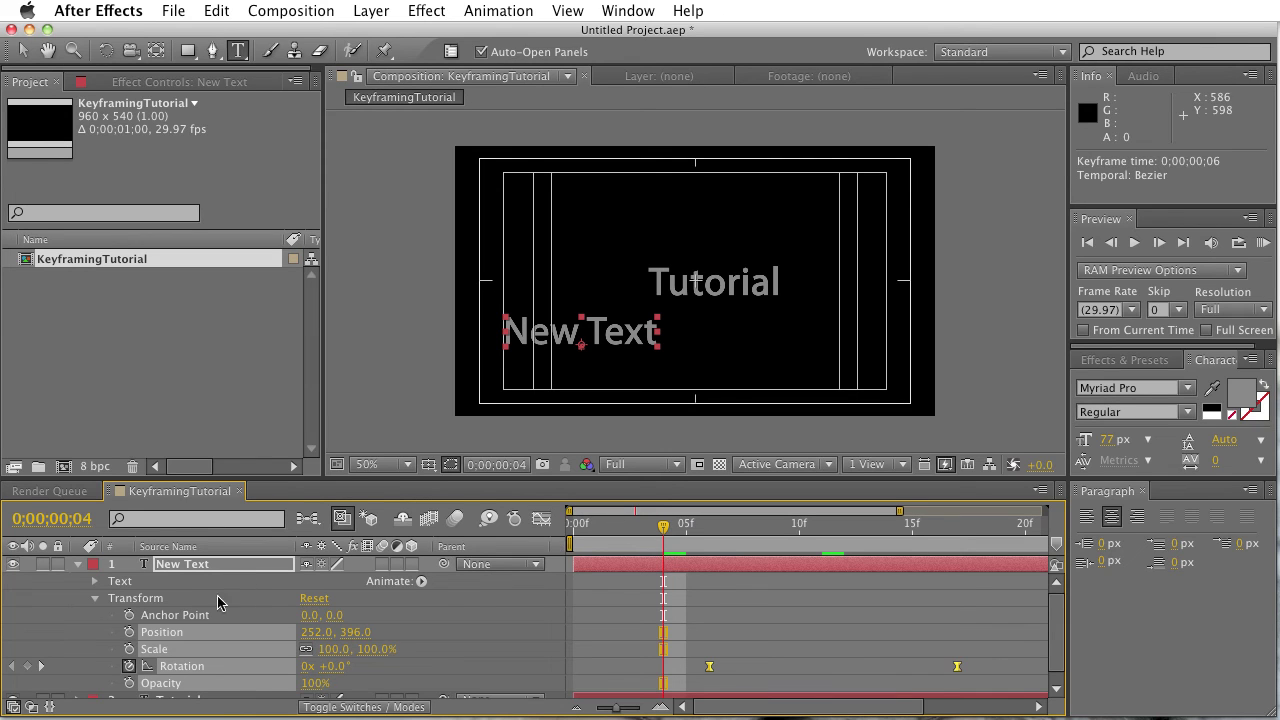
Step: Keyframe New Text's Anchor Point at -58, 0 on 0;00;00;04 and at 183, 0 on 0;00;00;07
left_click(129, 616)
left_click_drag(310, 615, 245, 615)
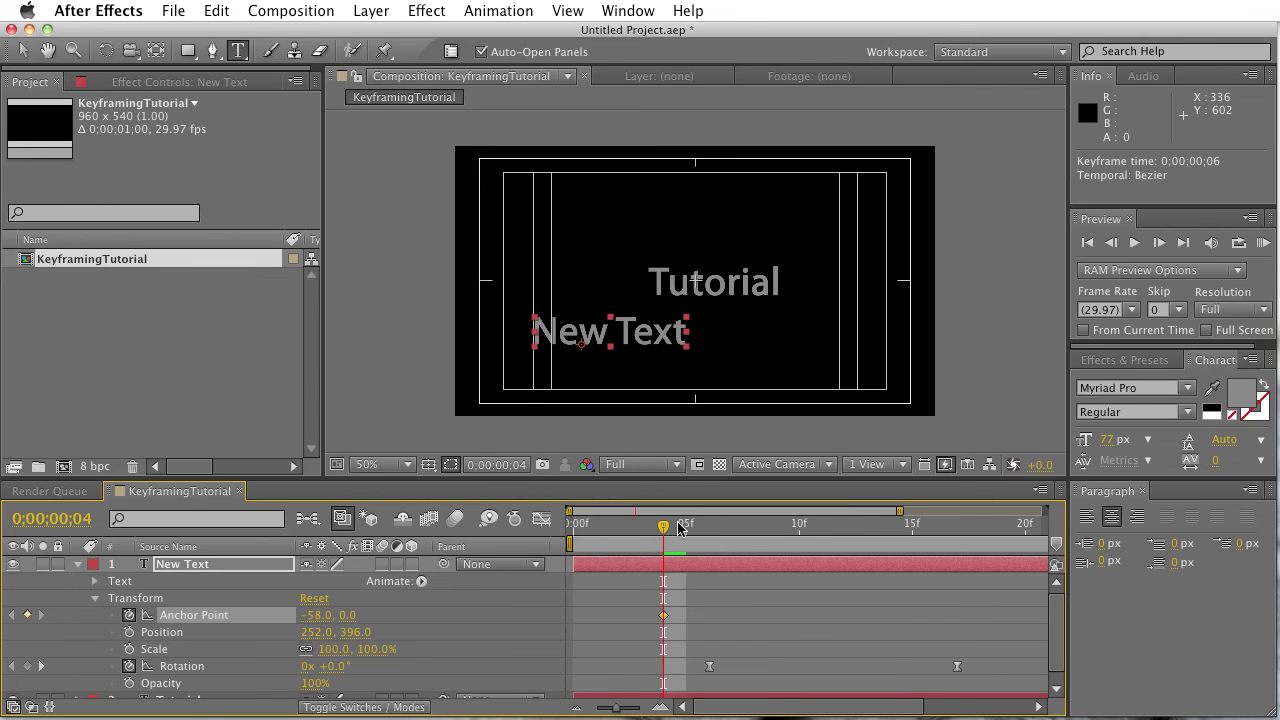
left_click_drag(667, 527, 731, 551)
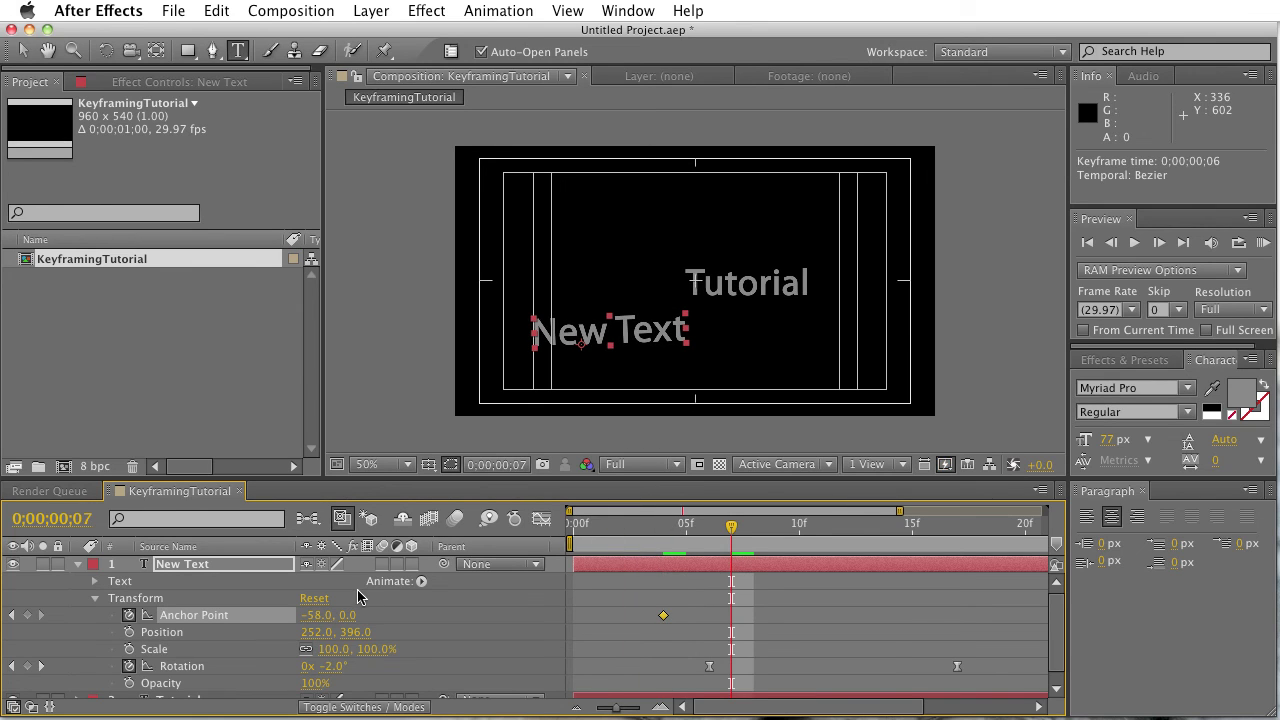
left_click_drag(326, 618, 567, 618)
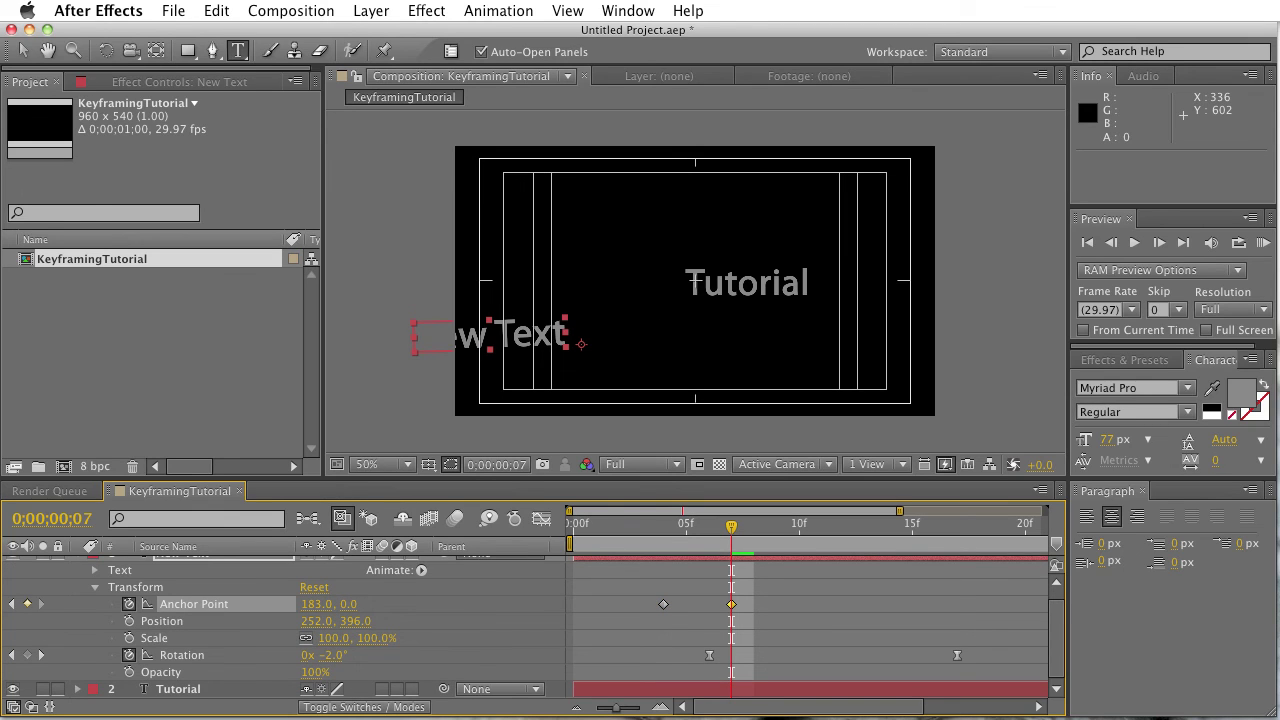
Step: Try several Rotation values down to -2x -356° at 0;00;00;07, with the Anchor Point's X at -3 and 501
left_click_drag(334, 657, 170, 650)
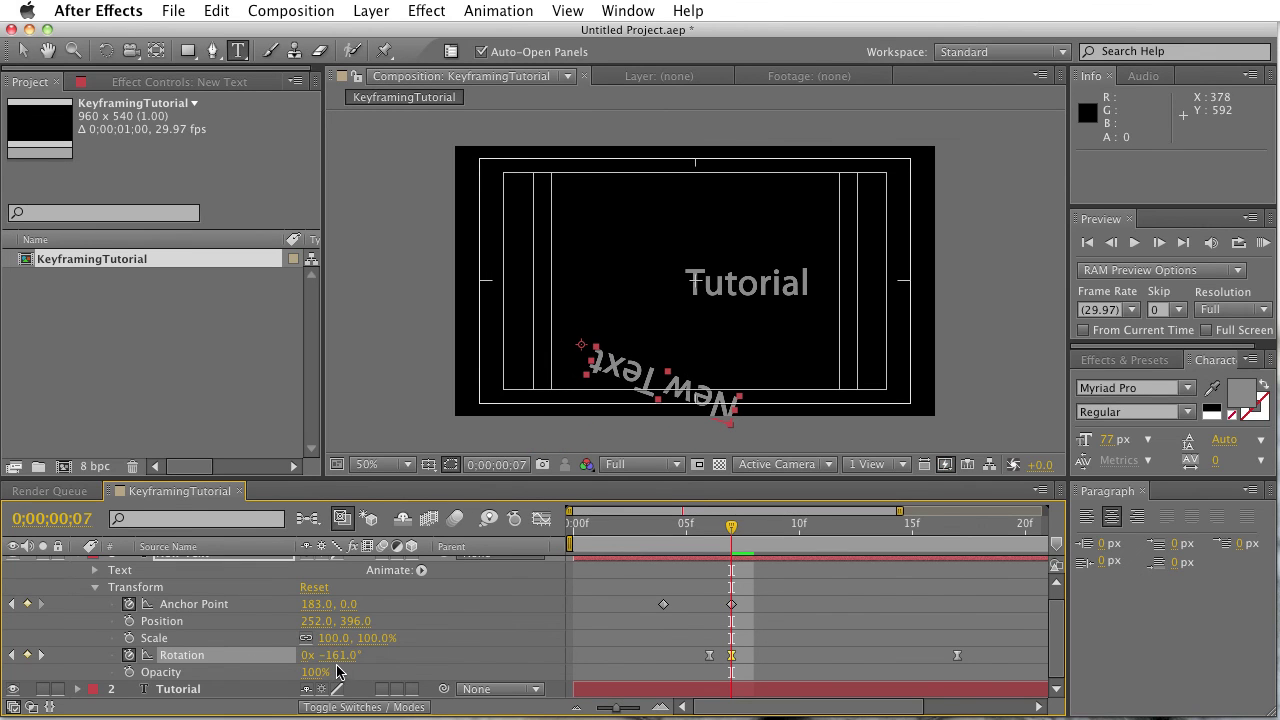
left_click_drag(342, 657, 172, 612)
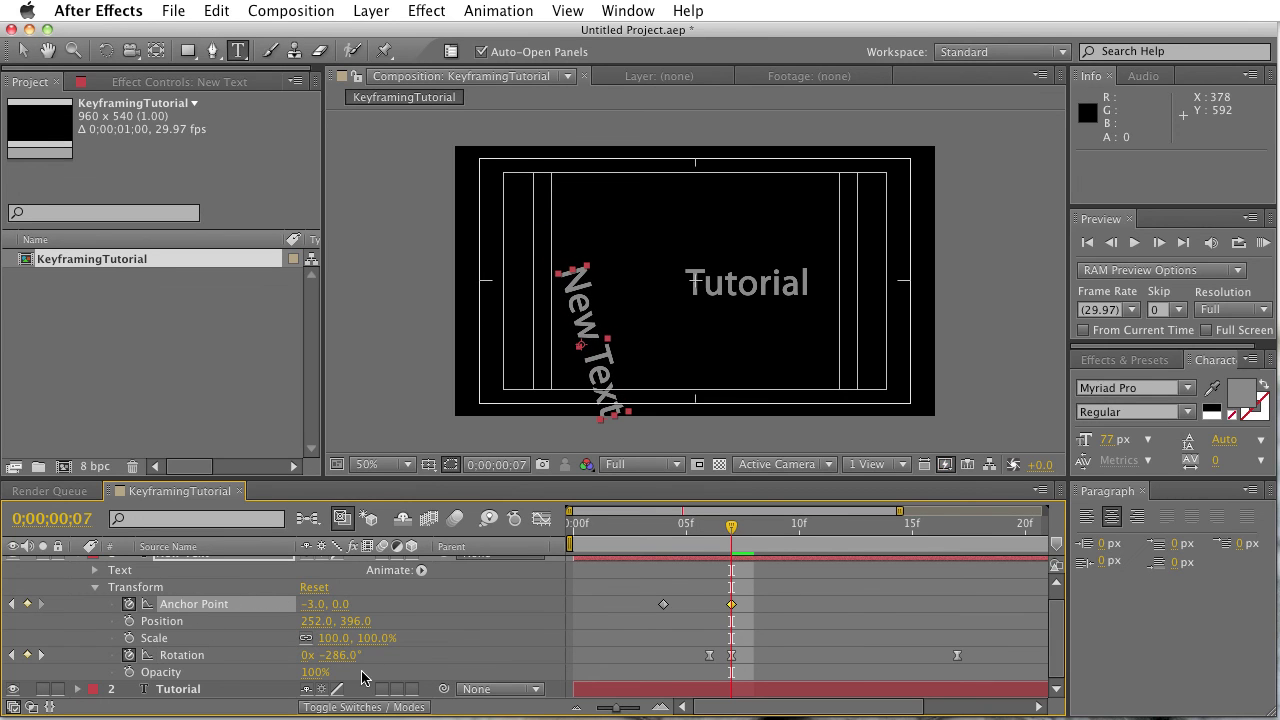
left_click_drag(345, 655, 824, 614)
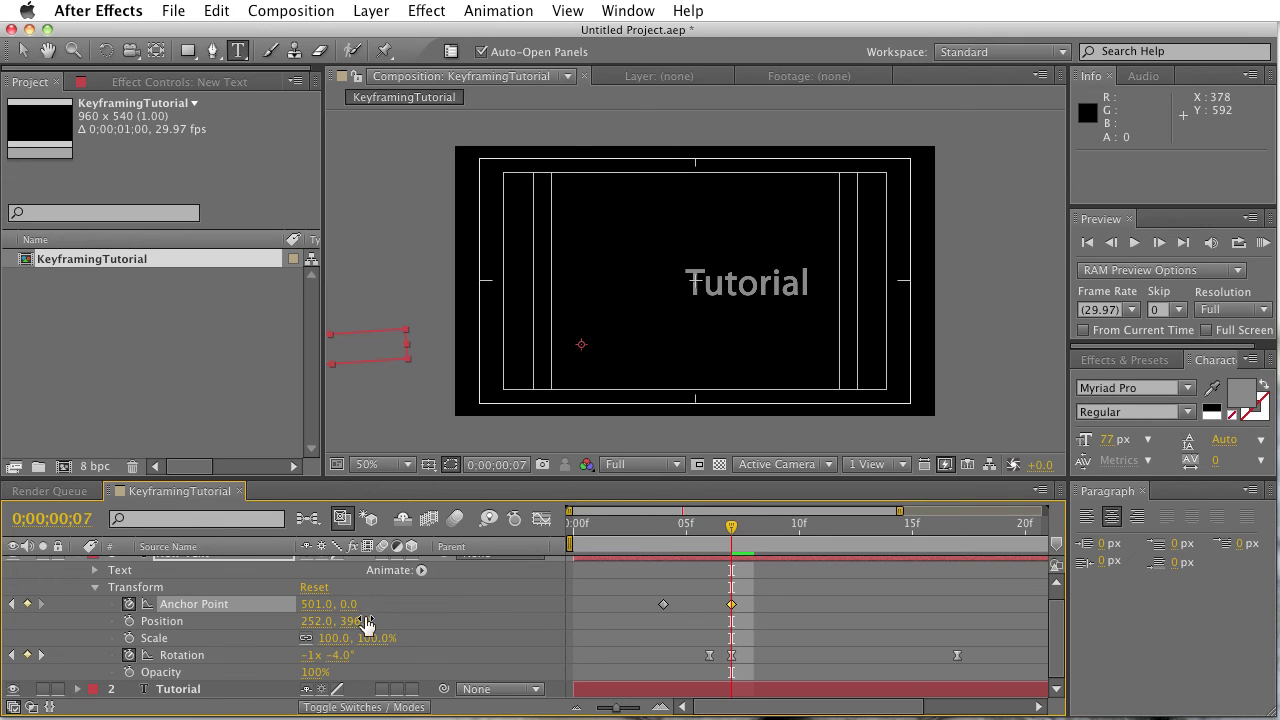
left_click_drag(340, 655, 0, 689)
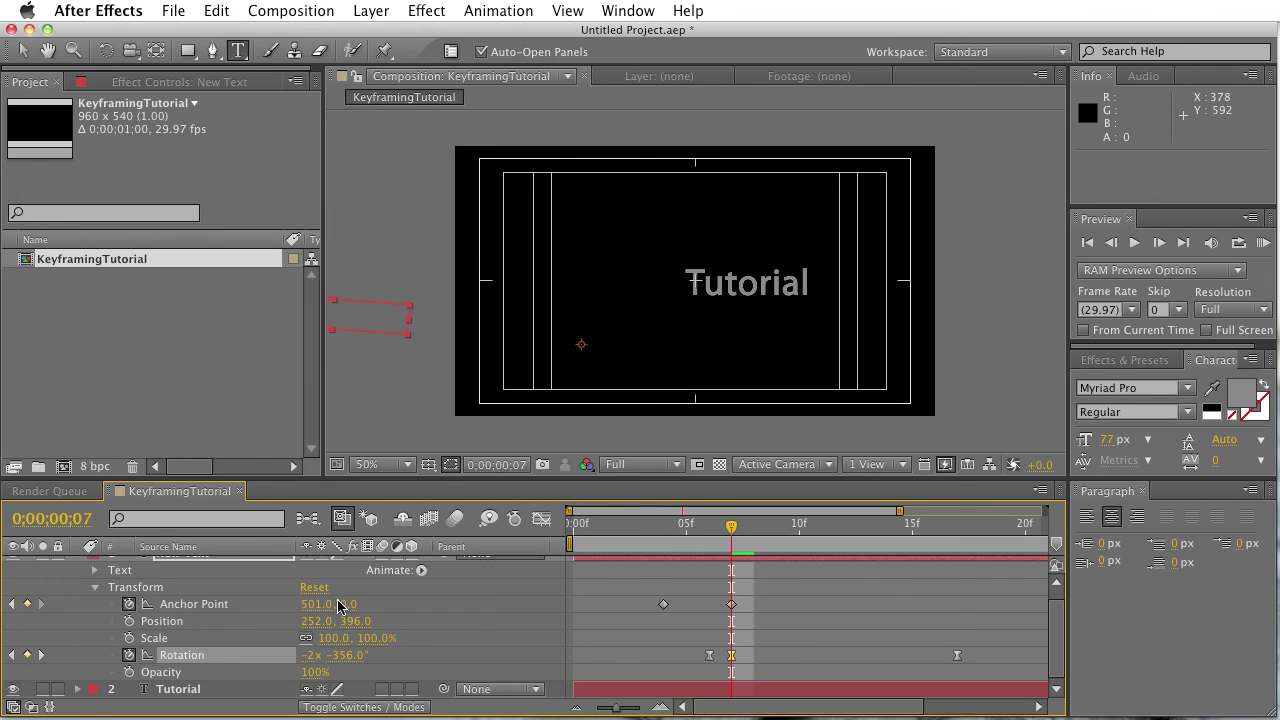
Step: At 0;00;00;07, set New Text's Anchor Point to -3, -26 and Rotation to -3x -76°, and collapse its Transform properties
left_click_drag(322, 605, 128, 603)
left_click_drag(300, 605, 160, 620)
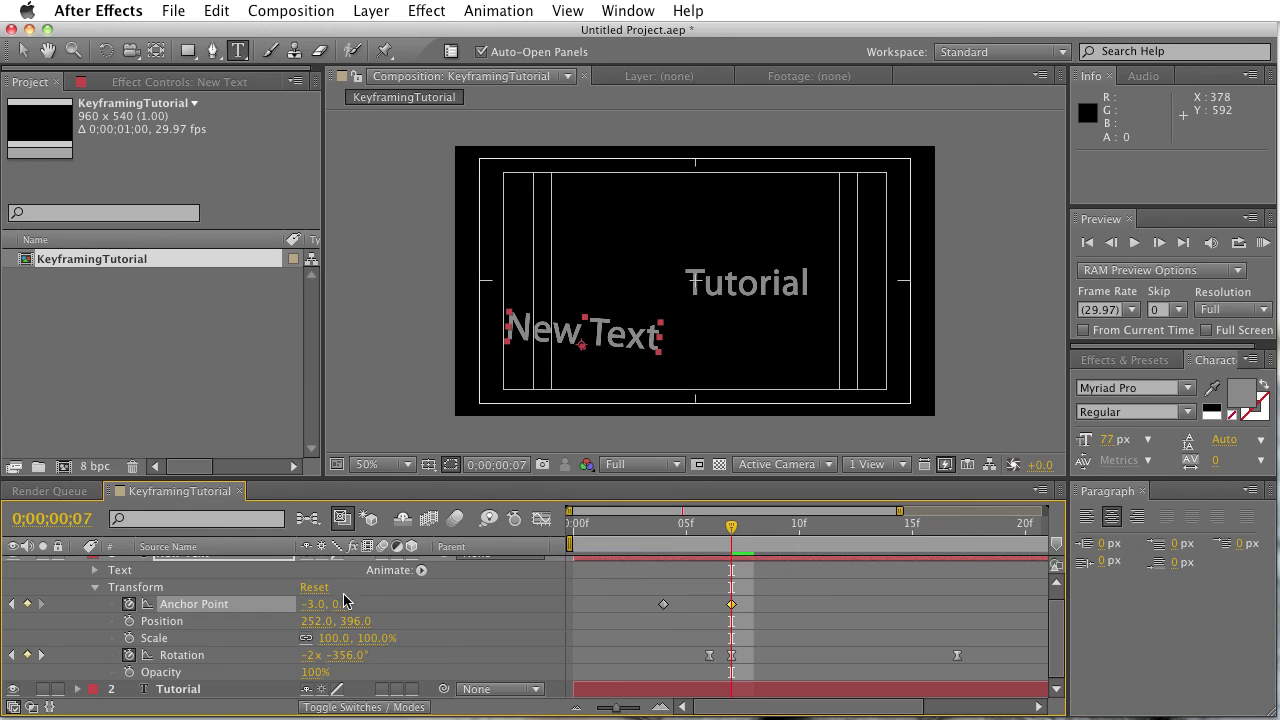
mouse_move(343, 604)
left_mouse_down()
mouse_move(307, 605)
mouse_move(318, 606)
left_mouse_up()
left_click_drag(340, 663, 284, 680)
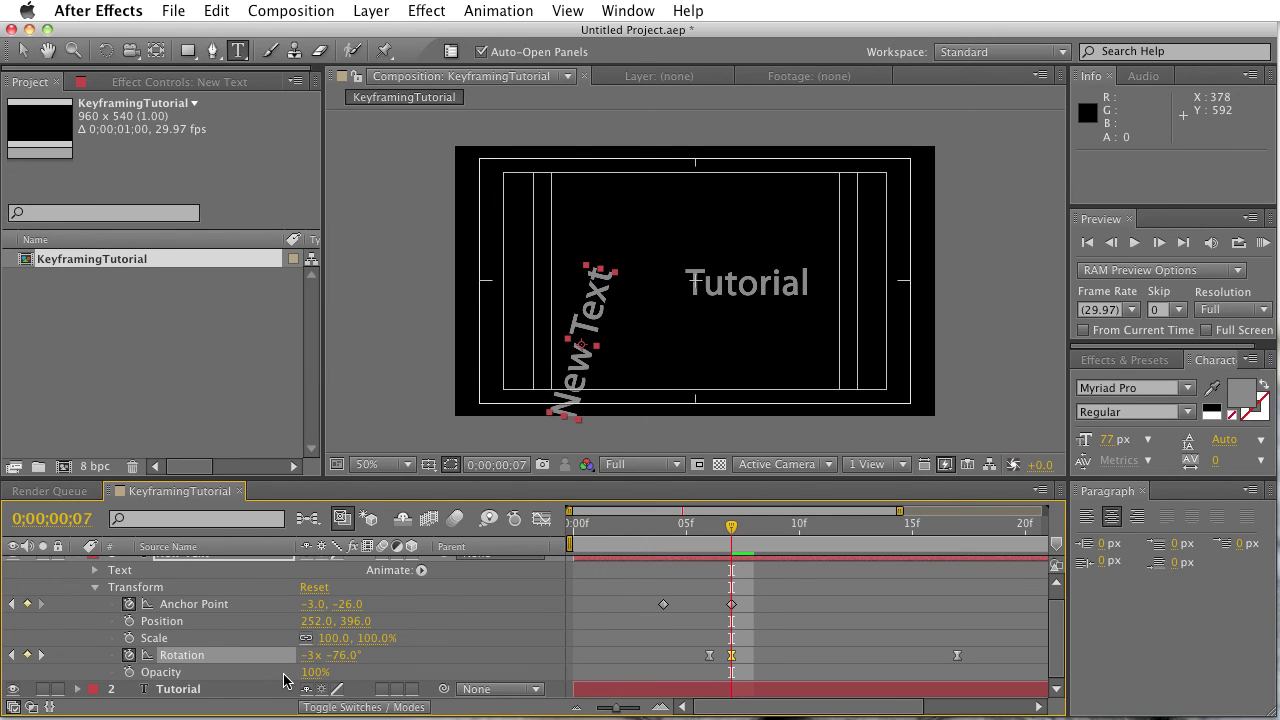
left_click(95, 588)
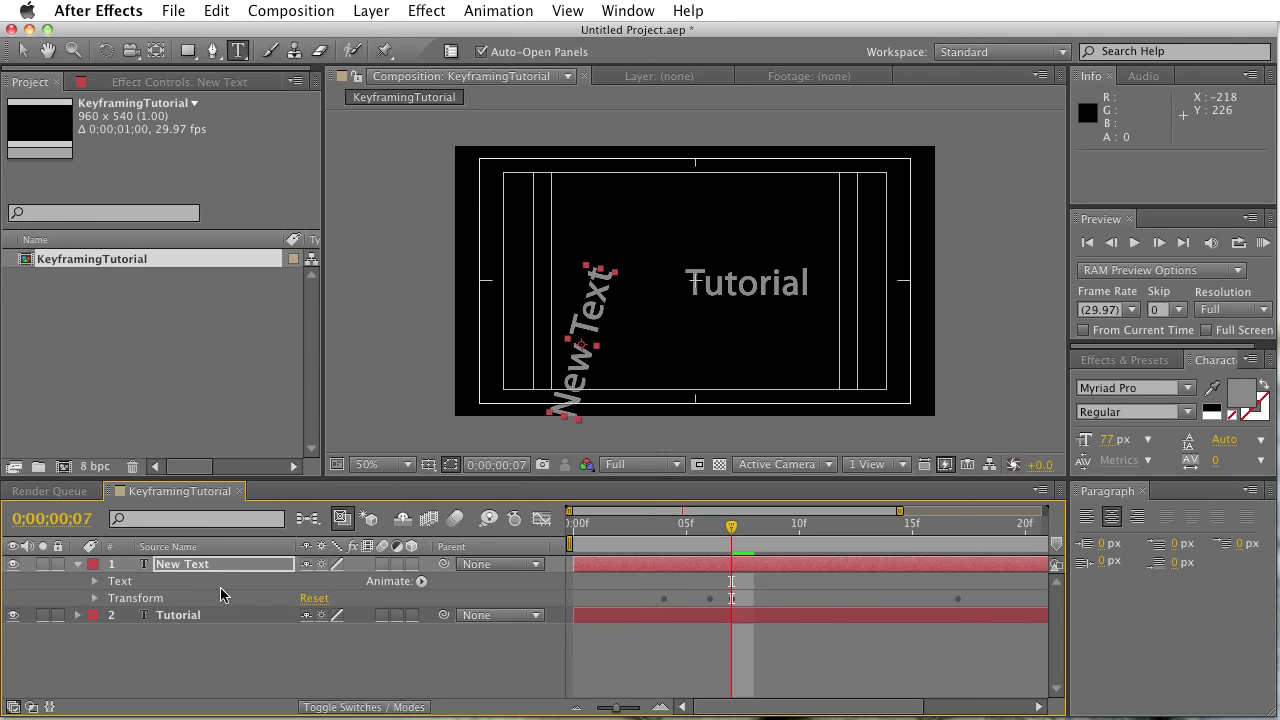